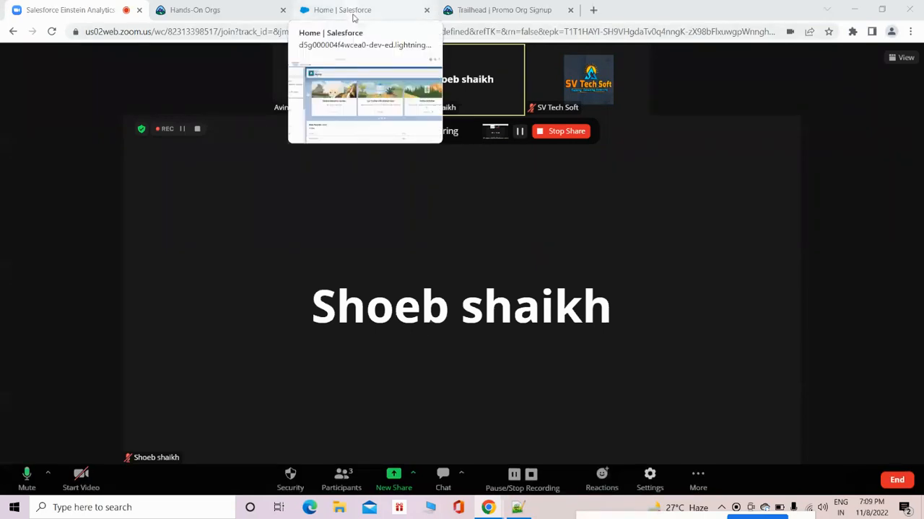
Switch to Notepad++ and write "Salesforce CRM Analytics" on the first line of the empty note.
{"action": "left_click", "coordinate": [353, 13]}
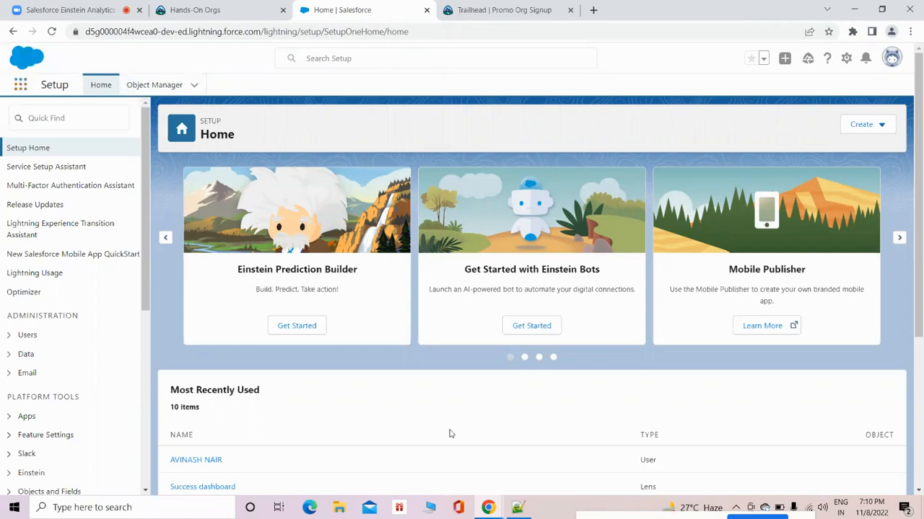
{"action": "left_click", "coordinate": [518, 509]}
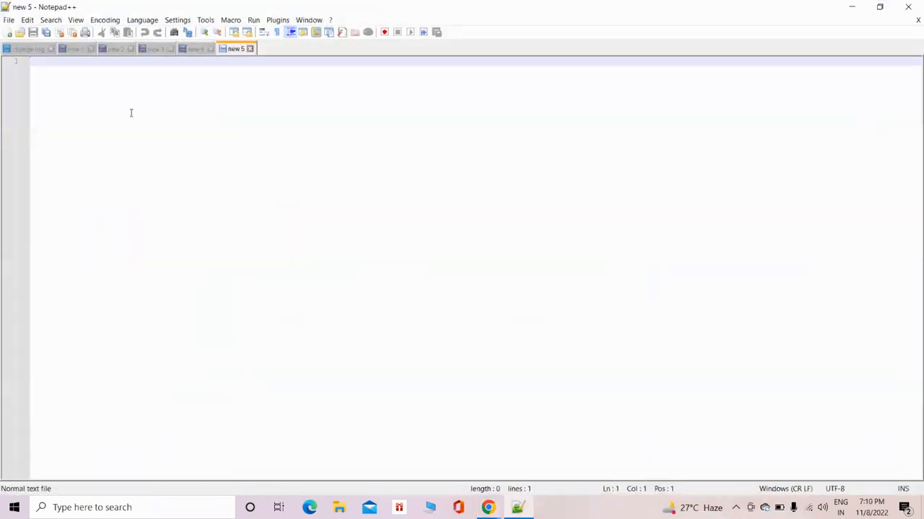
{"action": "type", "text": "Sales"}
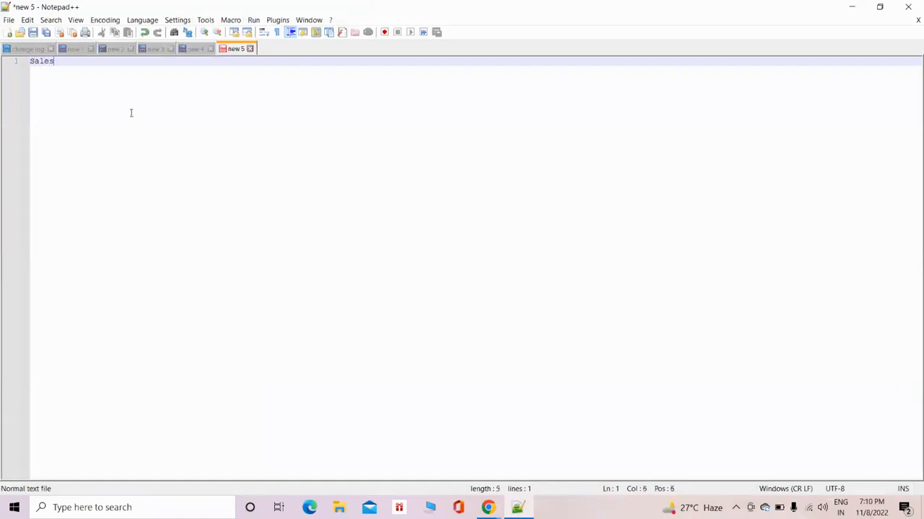
{"action": "type", "text": "force CRM Analytics"}
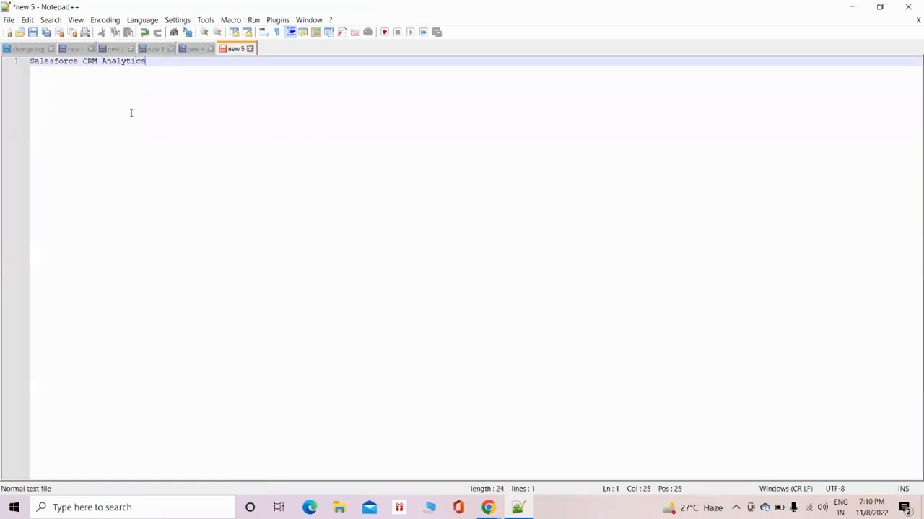
Add the line "Salesforce Tableau CRM" below the first one, separated by a blank line.
{"action": "key", "text": "Return"}
{"action": "key", "text": "Return"}
{"action": "type", "text": "Salesf"}
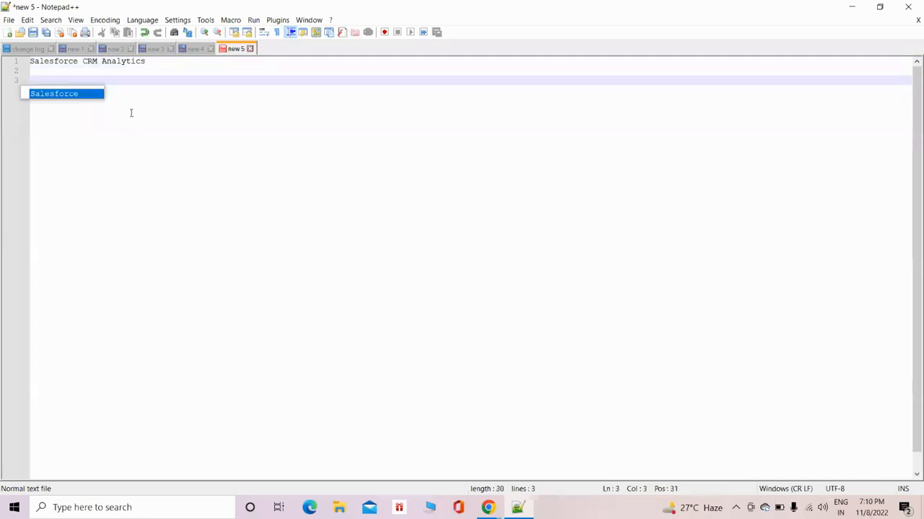
{"action": "type", "text": "orce Ta"}
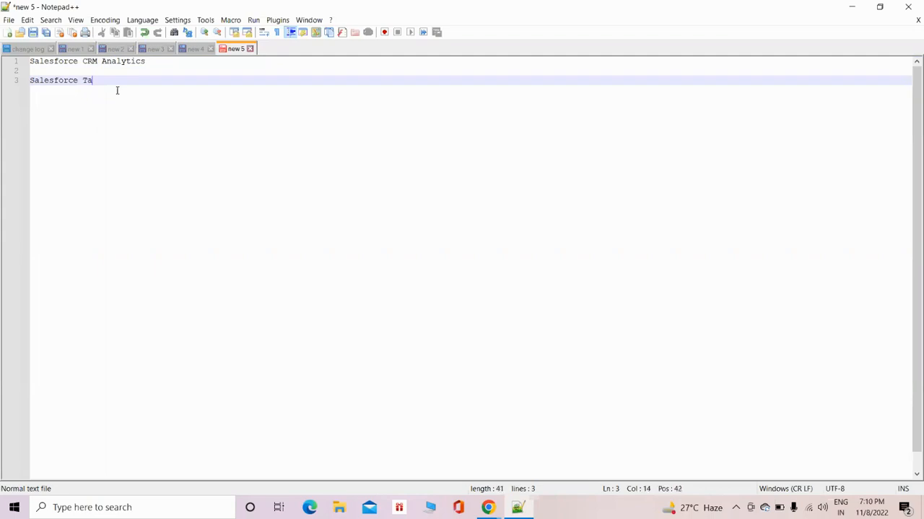
{"action": "type", "text": "bleau CRM"}
Add "Salesforce Einstein Analytics" as the third entry after a blank line, and highlight the product names.
{"action": "key", "text": "Return"}
{"action": "key", "text": "Return"}
{"action": "key", "text": "Return"}
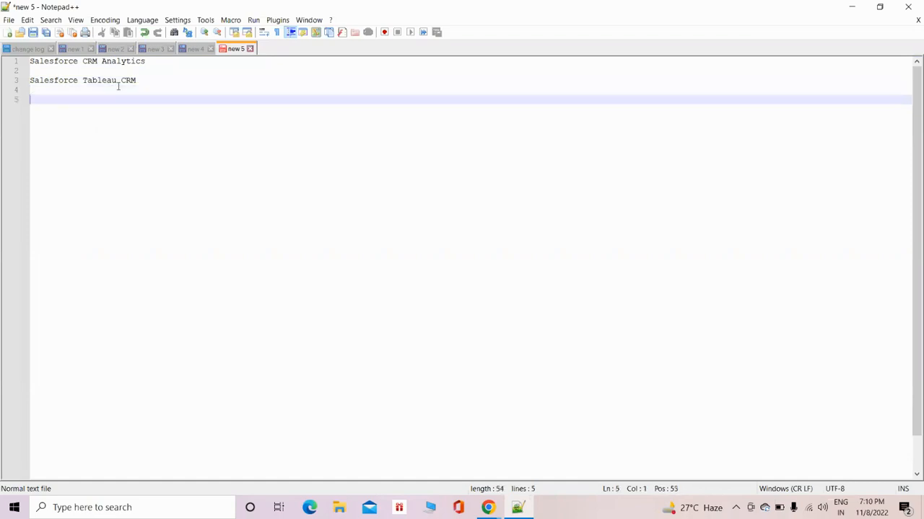
{"action": "type", "text": "Salesforce Einstein "}
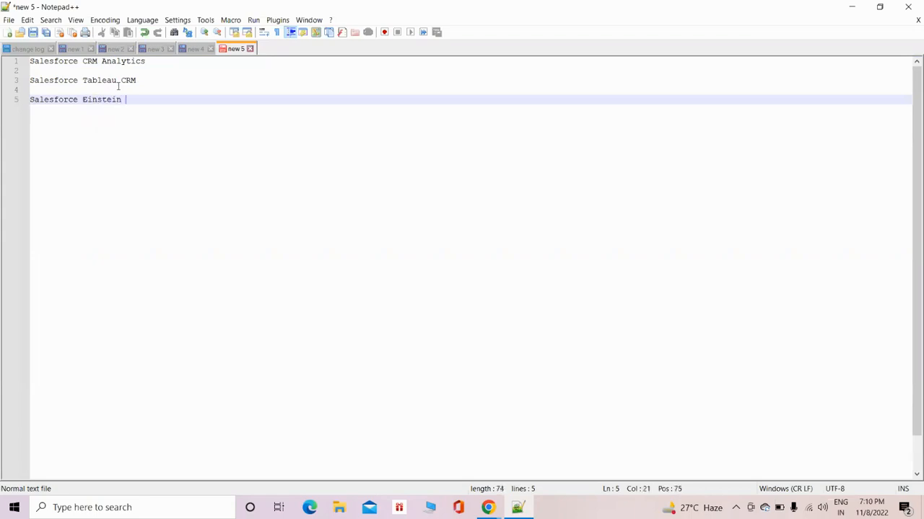
{"action": "type", "text": "Analytics"}
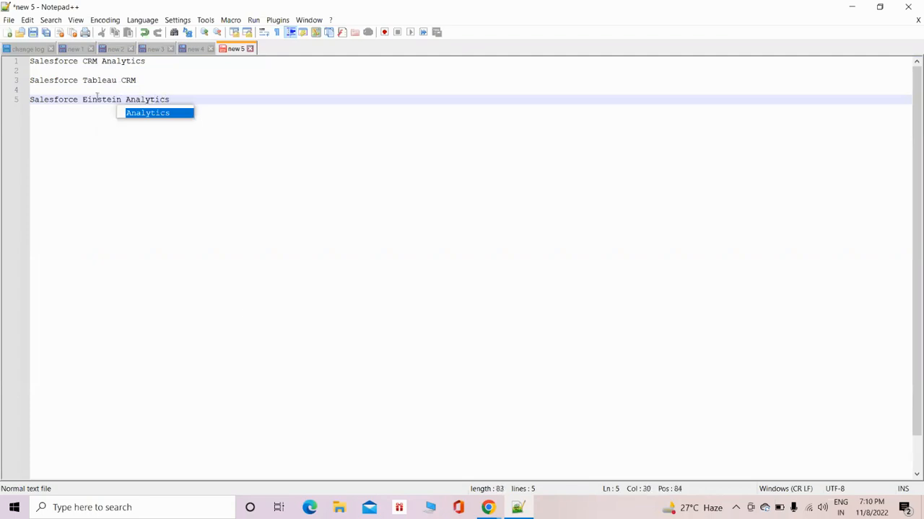
{"action": "left_click", "coordinate": [247, 235]}
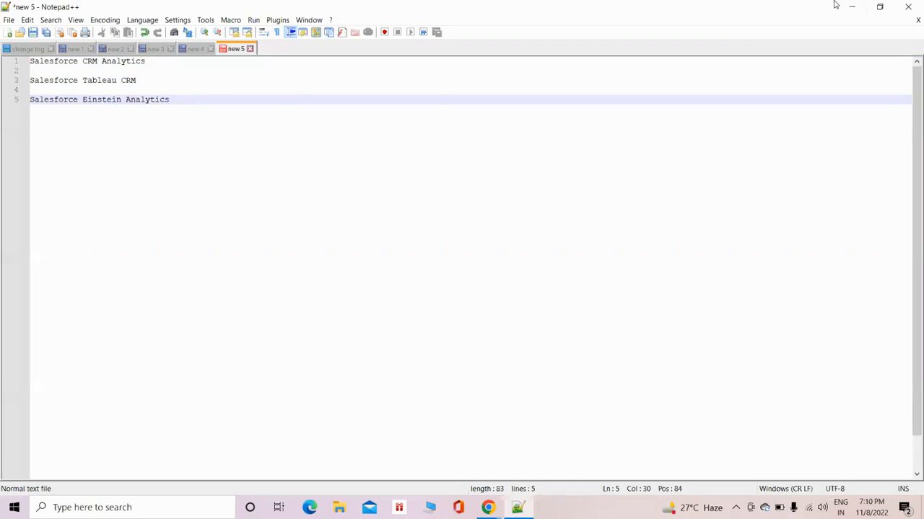
{"action": "left_click_drag", "start_coordinate": [148, 61], "coordinate": [35, 62]}
{"action": "left_click_drag", "start_coordinate": [169, 99], "coordinate": [39, 99]}
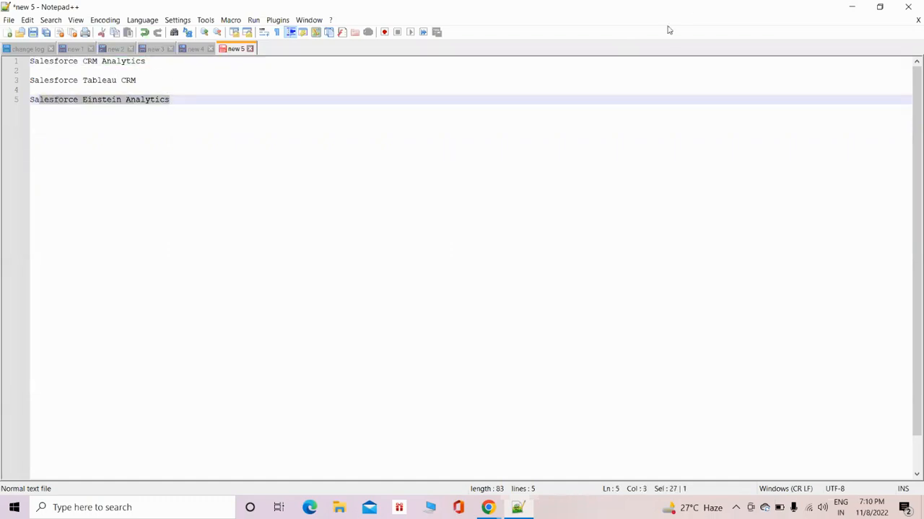
Copy the address of the Trailhead CRM Analytics signup page in Chrome and send it to everyone in the Zoom meeting chat.
{"action": "left_click", "coordinate": [854, 9]}
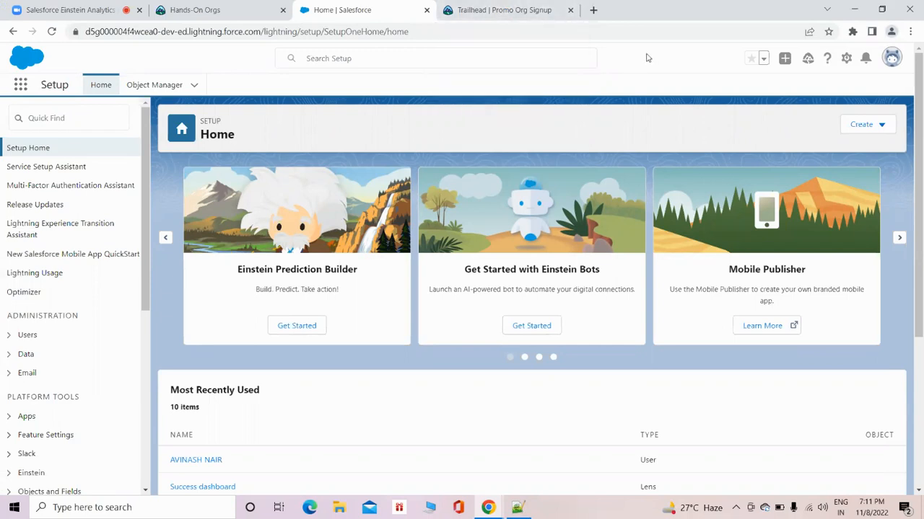
{"action": "left_click", "coordinate": [505, 12]}
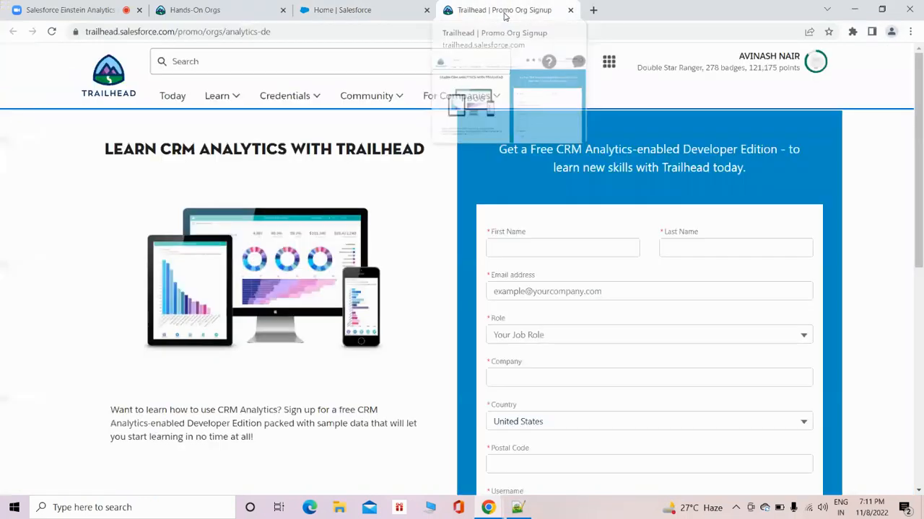
{"action": "left_click", "coordinate": [268, 33]}
{"action": "key", "text": "ctrl+c"}
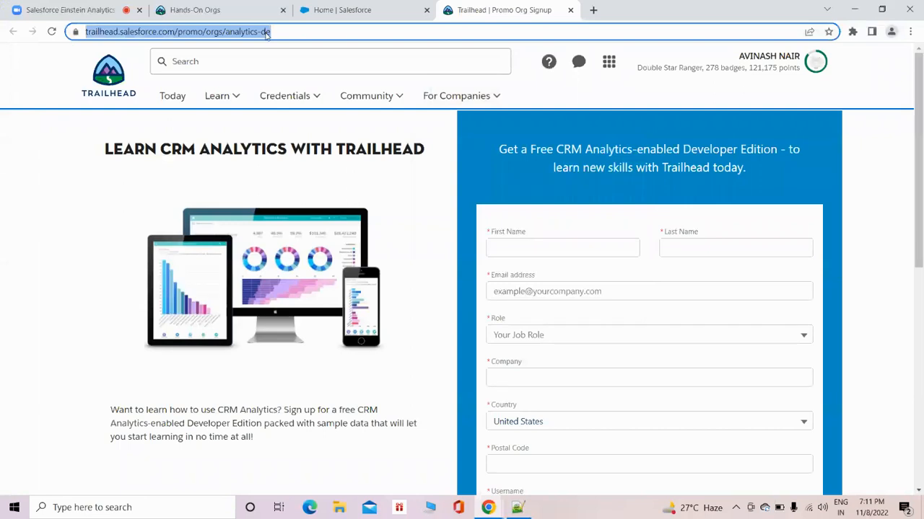
{"action": "left_click", "coordinate": [70, 10]}
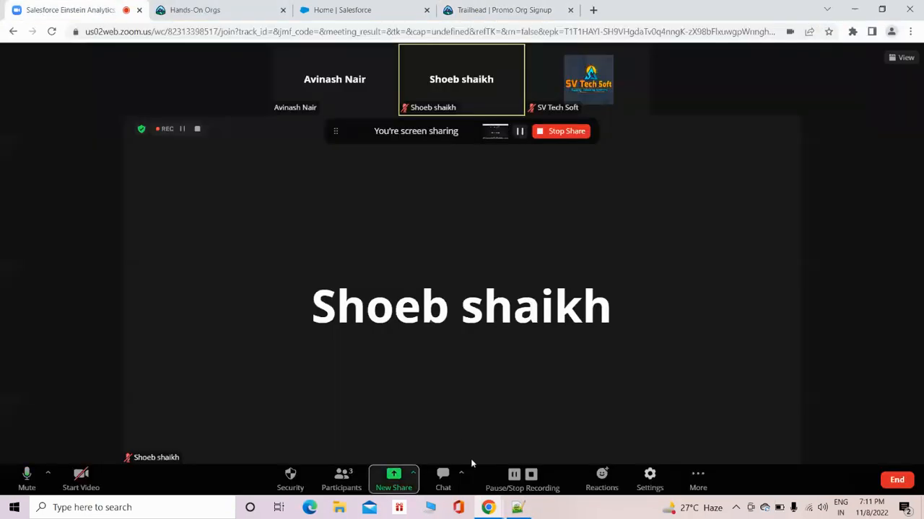
{"action": "left_click", "coordinate": [443, 476]}
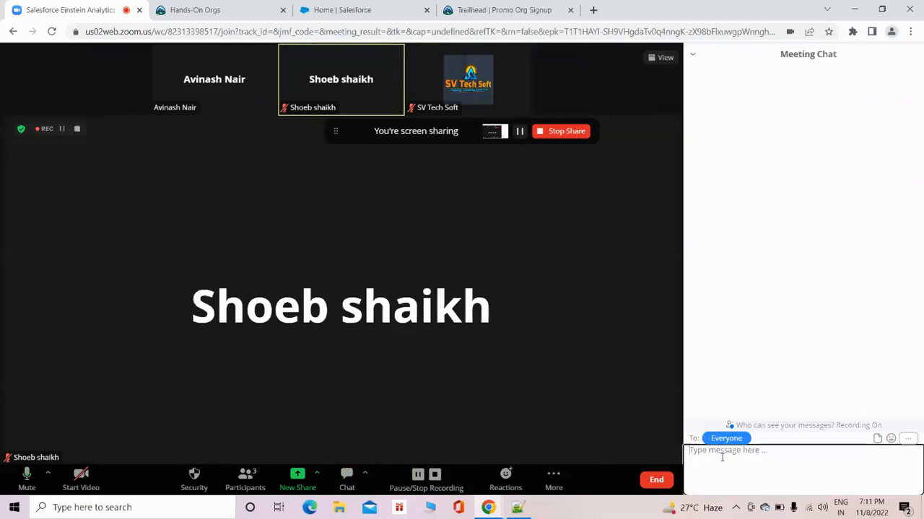
{"action": "key", "text": "ctrl+v"}
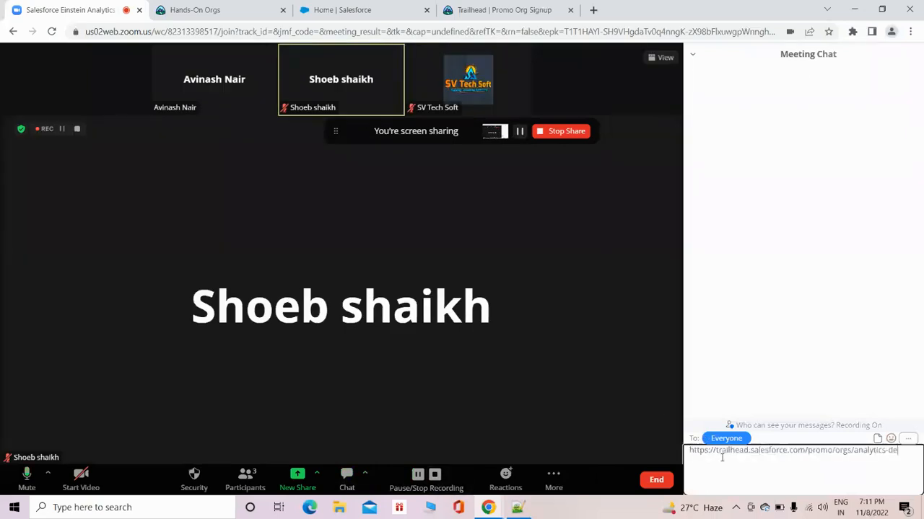
{"action": "key", "text": "Return"}
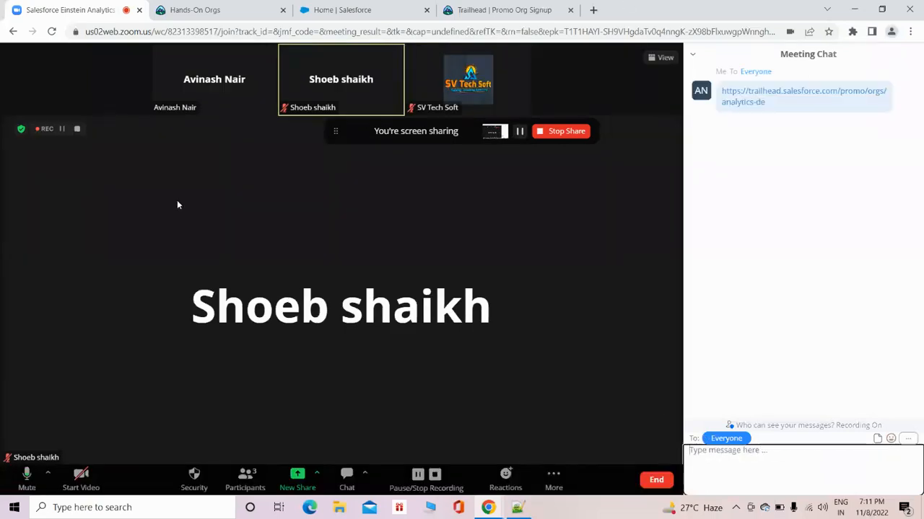
Go back to the Trailhead signup page and examine the form's name, email, role and company fields.
{"action": "left_click", "coordinate": [500, 12]}
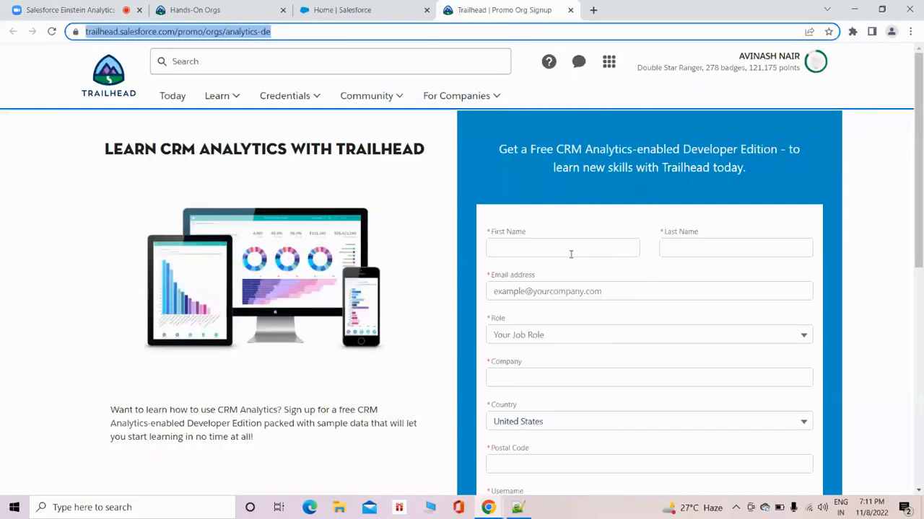
{"action": "scroll", "coordinate": [570, 254], "scroll_direction": "down", "scroll_amount": 2}
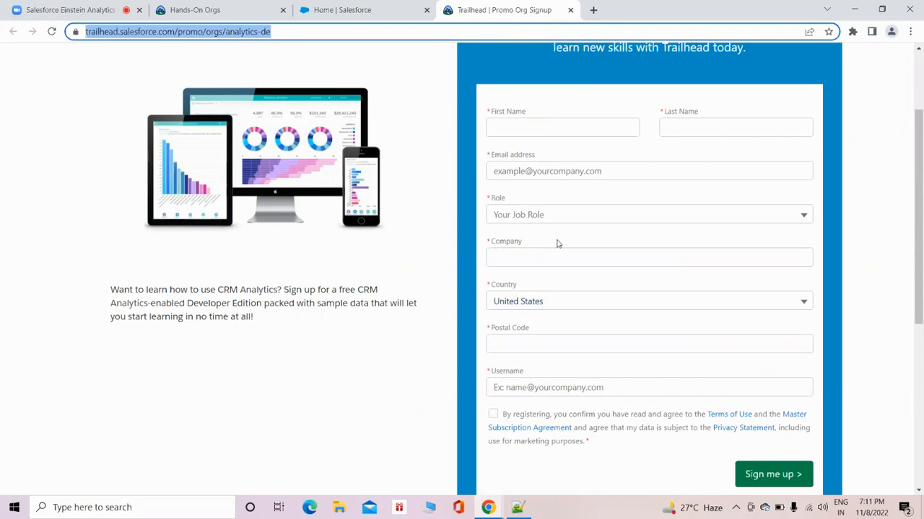
{"action": "left_click", "coordinate": [552, 131]}
{"action": "left_click", "coordinate": [723, 123]}
{"action": "left_click", "coordinate": [584, 180]}
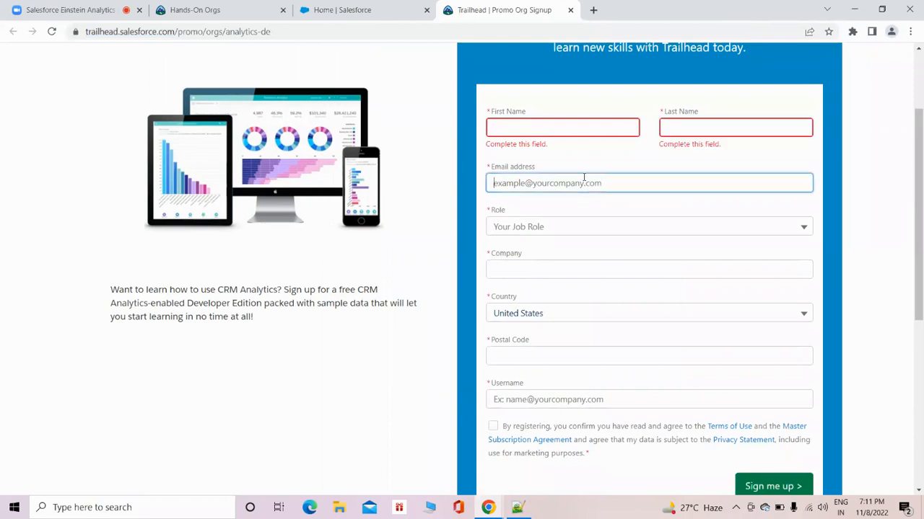
{"action": "left_click", "coordinate": [575, 228]}
{"action": "left_click", "coordinate": [575, 241]}
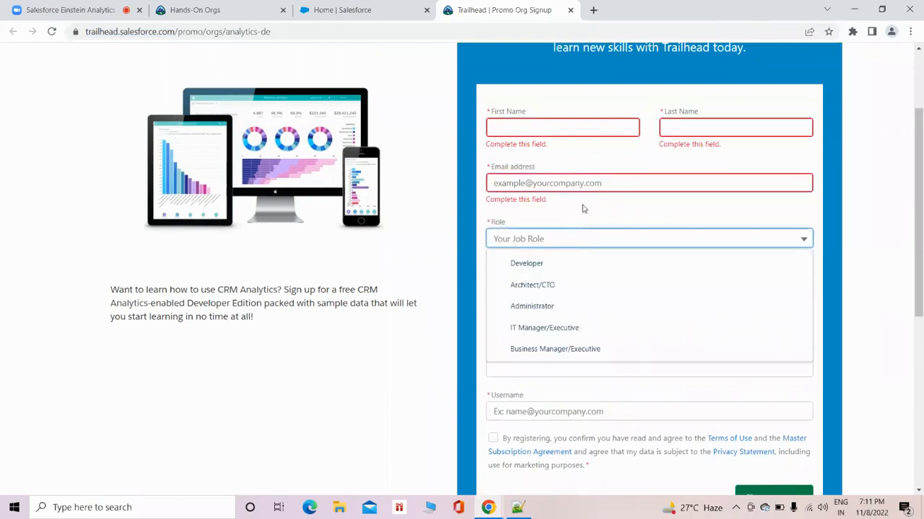
{"action": "left_click", "coordinate": [583, 209]}
{"action": "scroll", "coordinate": [570, 217], "scroll_direction": "down", "scroll_amount": 1}
{"action": "left_click", "coordinate": [538, 230]}
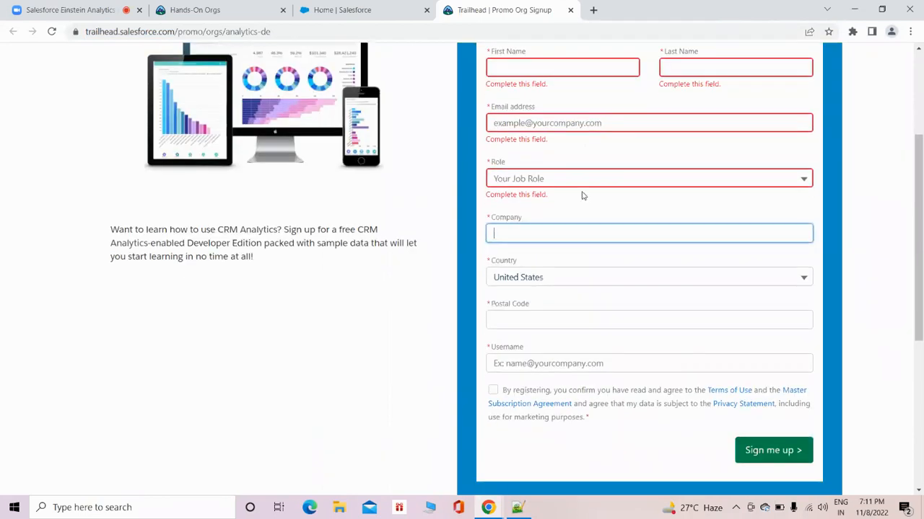
{"action": "scroll", "coordinate": [577, 198], "scroll_direction": "down", "scroll_amount": 1}
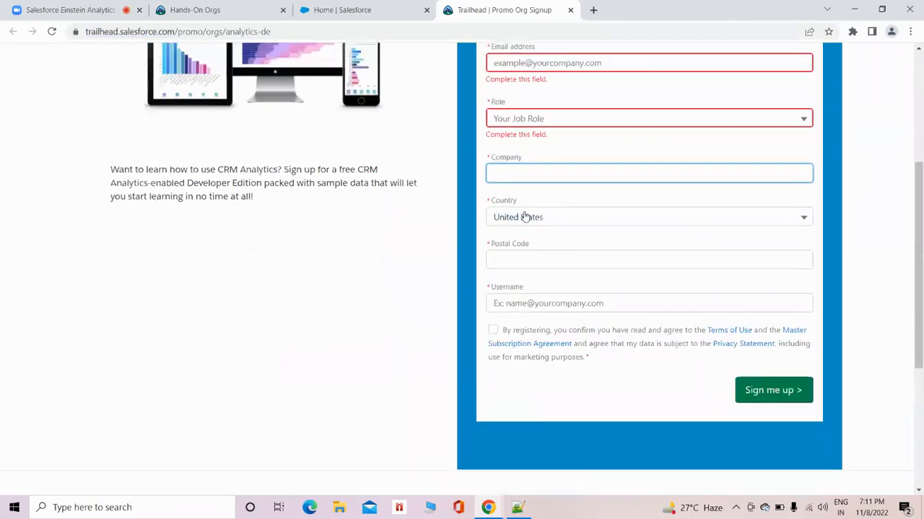
Enter a sample username in e-mail format in the signup form and clear the field again.
{"action": "left_click", "coordinate": [509, 304]}
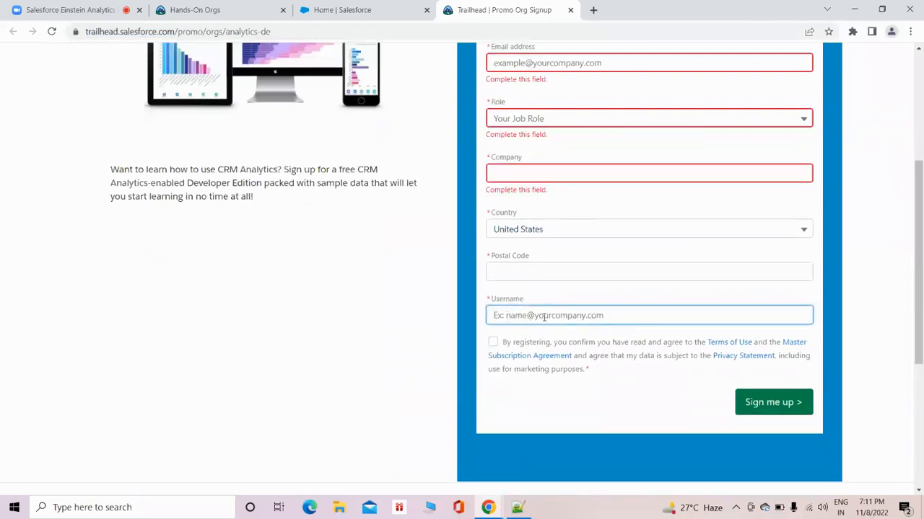
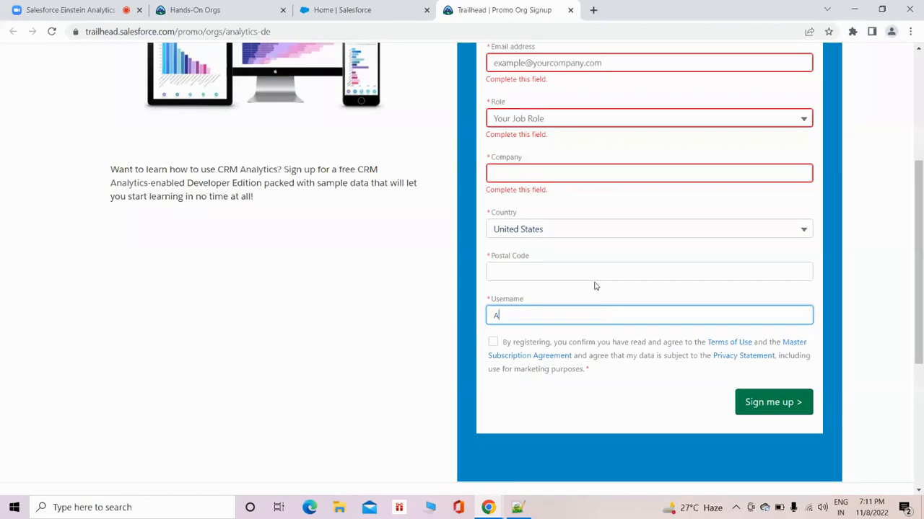
{"action": "key", "text": "Left"}
{"action": "key", "text": "Left"}
{"action": "key", "text": "Left"}
{"action": "key", "text": "Left"}
{"action": "key", "text": "Left"}
{"action": "key", "text": "Left"}
{"action": "key", "text": "Left"}
{"action": "key", "text": "Left"}
{"action": "type", "text": "h"}
{"action": "left_click_drag", "start_coordinate": [563, 315], "coordinate": [488, 312]}
{"action": "key", "text": "BackSpace"}
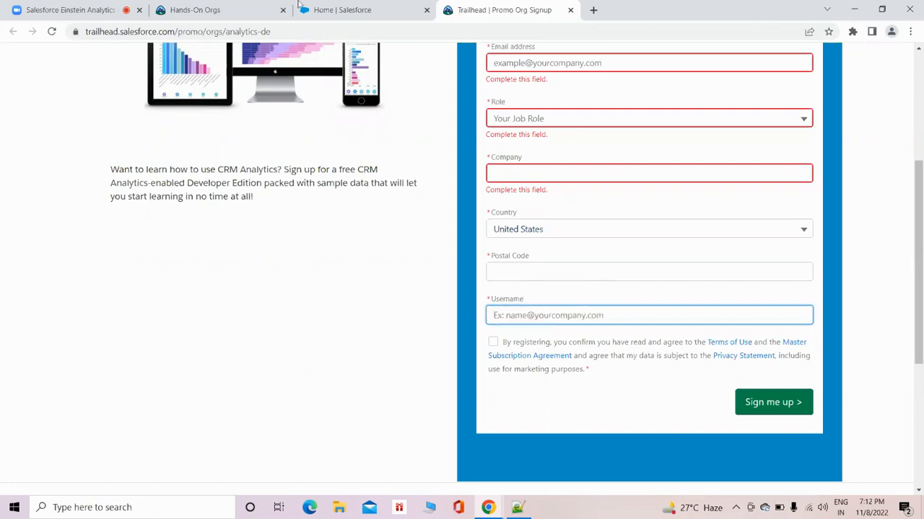
Return to the Salesforce Setup home page and launch the Analytics Studio app.
{"action": "scroll", "coordinate": [569, 244], "scroll_direction": "up", "scroll_amount": 2}
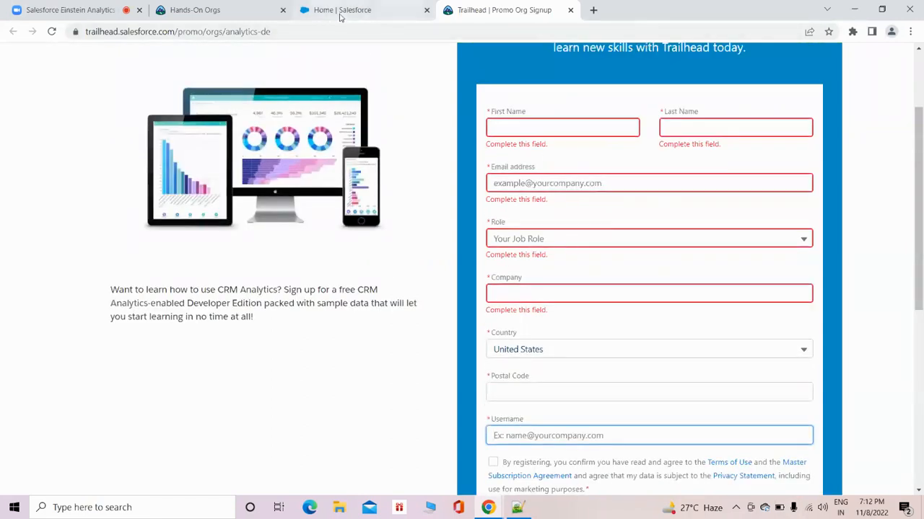
{"action": "mouse_move", "coordinate": [340, 18]}
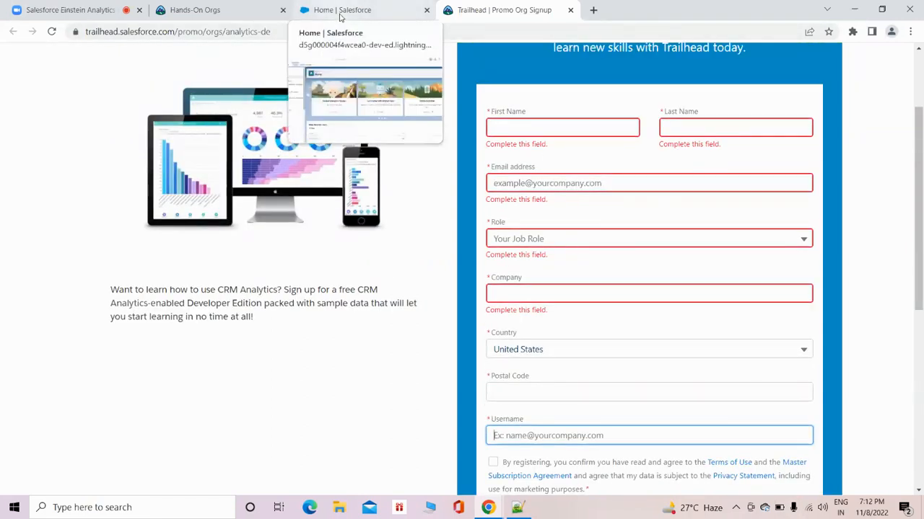
{"action": "left_click", "coordinate": [341, 10]}
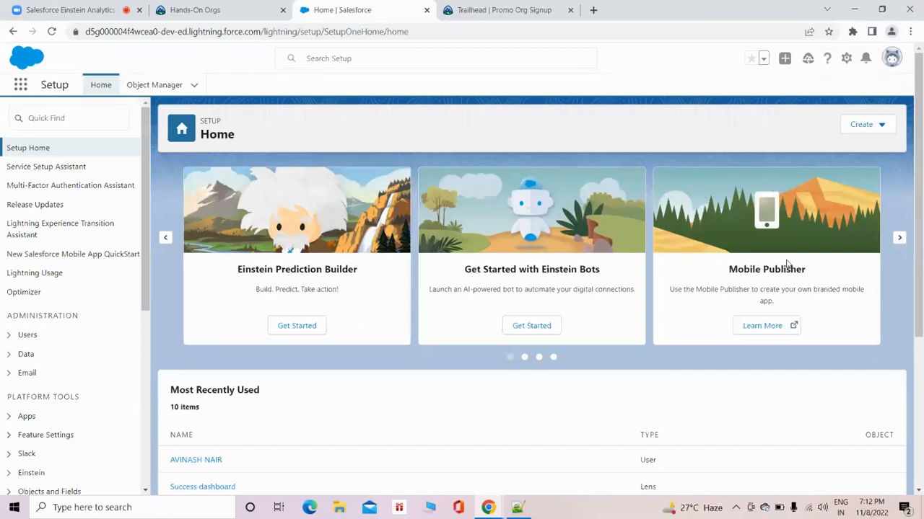
{"action": "left_click", "coordinate": [20, 85]}
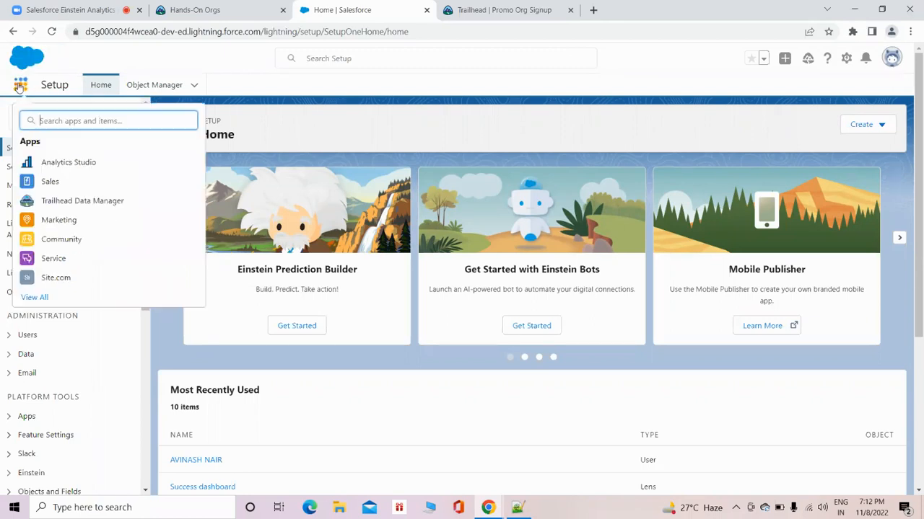
{"action": "left_click", "coordinate": [93, 163]}
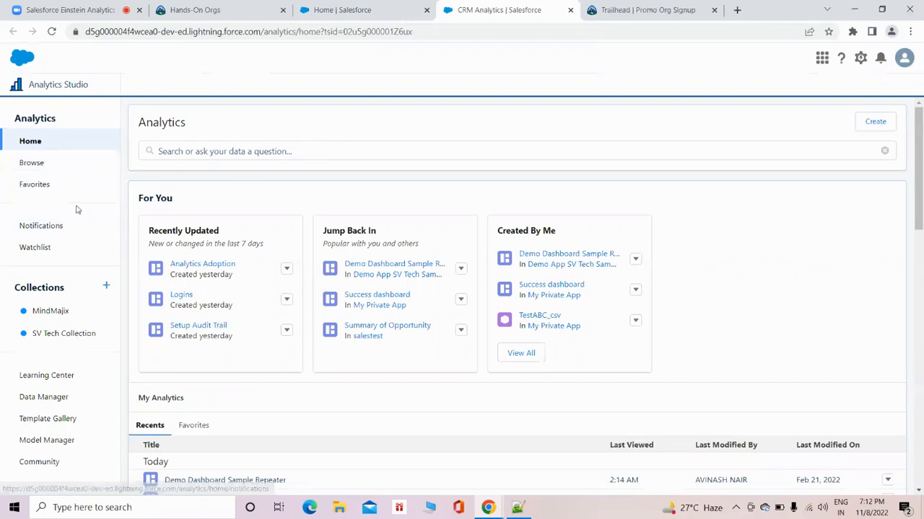
Browse the Analytics Studio assets, filter them to apps only, and look through the list.
{"action": "left_click", "coordinate": [28, 163]}
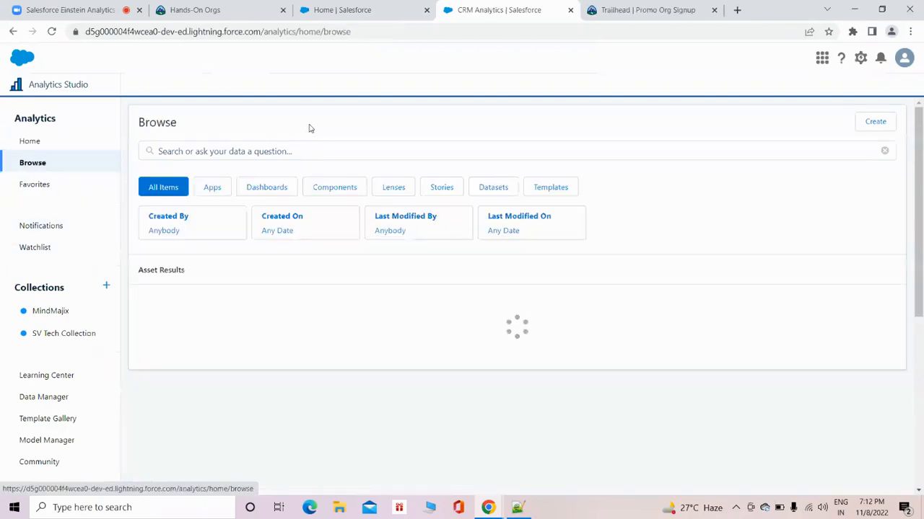
{"action": "left_click", "coordinate": [213, 188]}
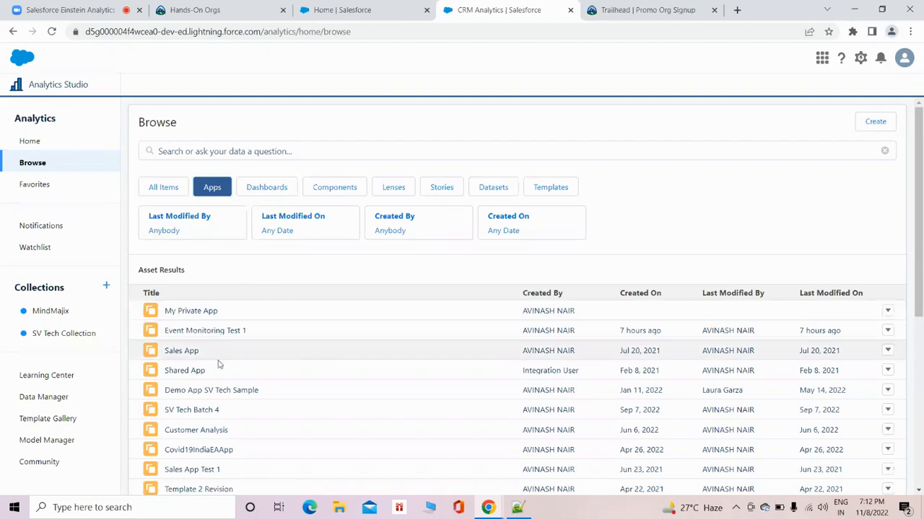
{"action": "scroll", "coordinate": [274, 279], "scroll_direction": "down", "scroll_amount": 3}
{"action": "scroll", "coordinate": [274, 277], "scroll_direction": "up", "scroll_amount": 3}
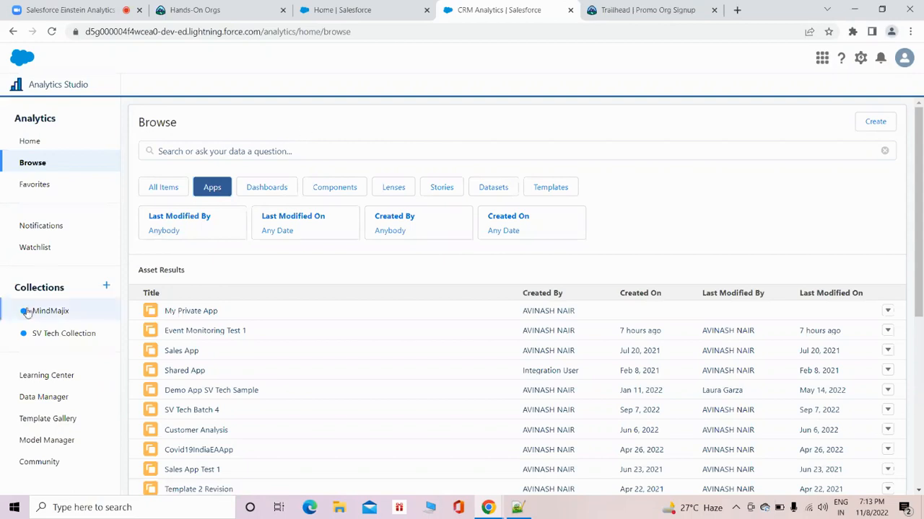
Switch to the Notepad++ notes and add the heading "2 LAYERS :-" below the Salesforce Einstein Analytics line.
{"action": "left_click", "coordinate": [516, 507]}
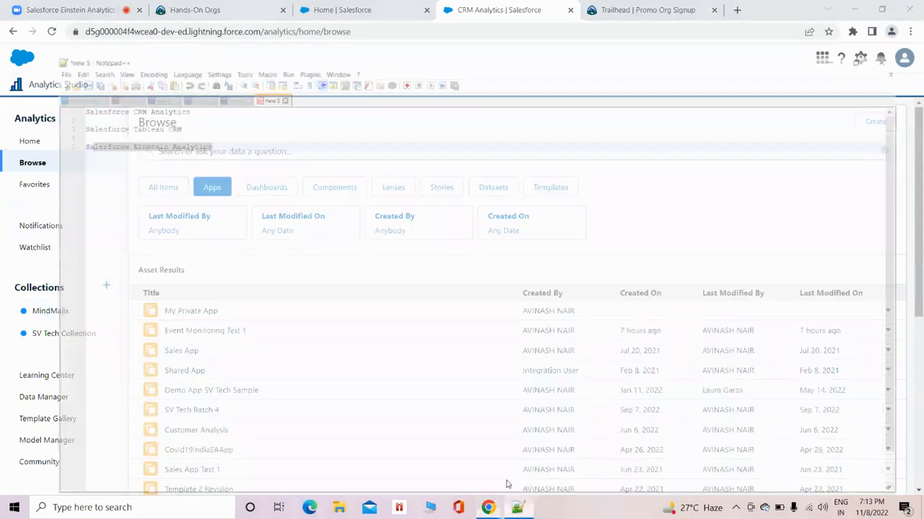
{"action": "left_click", "coordinate": [190, 94]}
{"action": "left_click", "coordinate": [192, 98]}
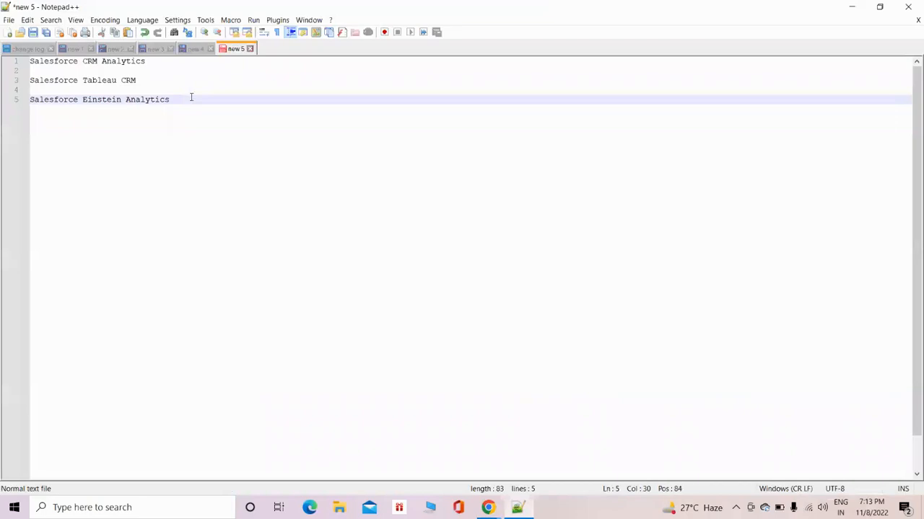
{"action": "key", "text": "Return"}
{"action": "key", "text": "Return"}
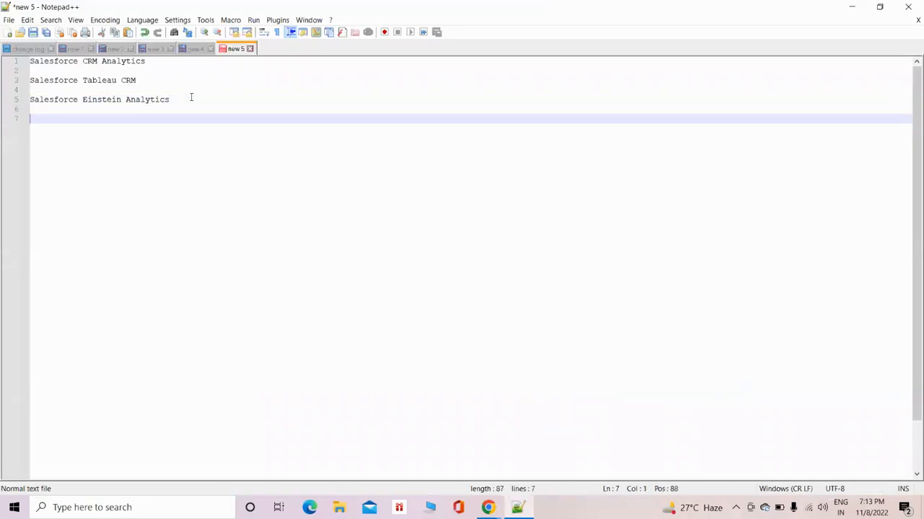
{"action": "type", "text": "2 I"}
{"action": "type", "text": "AYERS "}
{"action": "type", "text": ":-"}
{"action": "key", "text": "Return"}
{"action": "key", "text": "Return"}
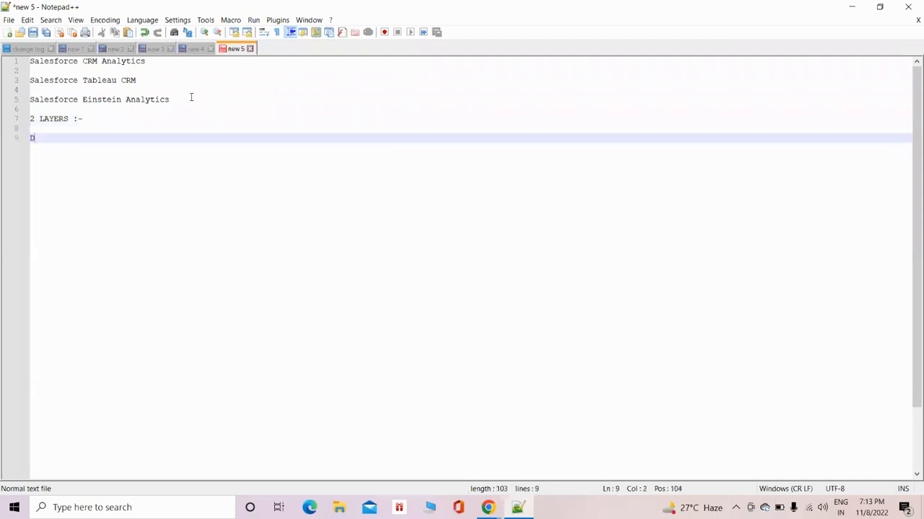
List "Data Layer" and "Designer Layer" on separate lines beneath the layers heading.
{"action": "type", "text": "Data L"}
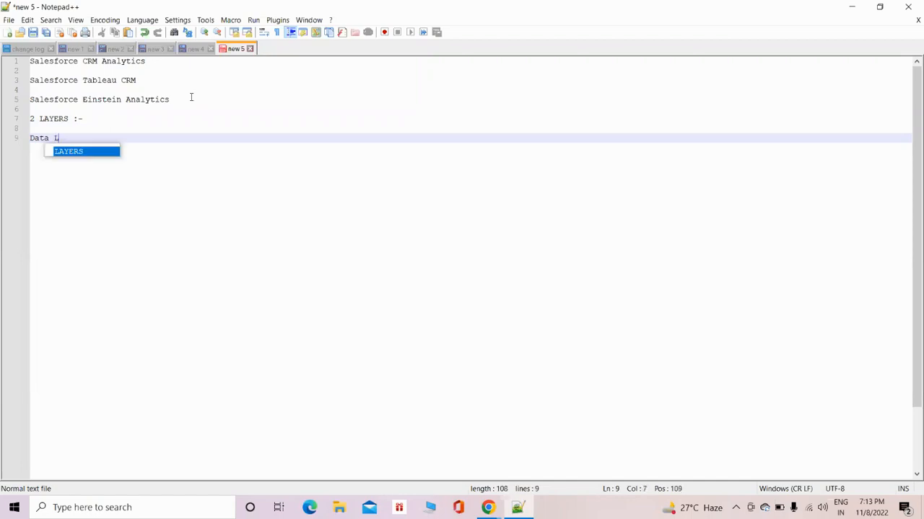
{"action": "type", "text": "ayer"}
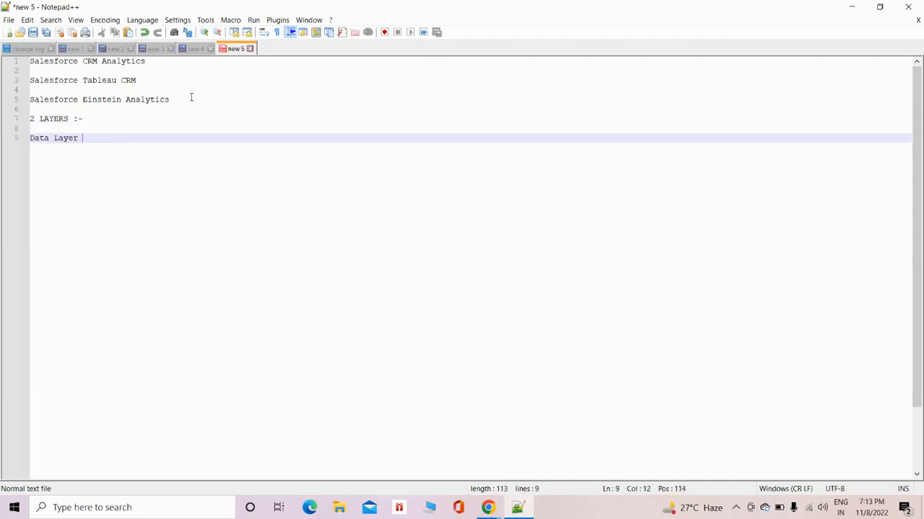
{"action": "key", "text": "Return"}
{"action": "type", "text": "D"}
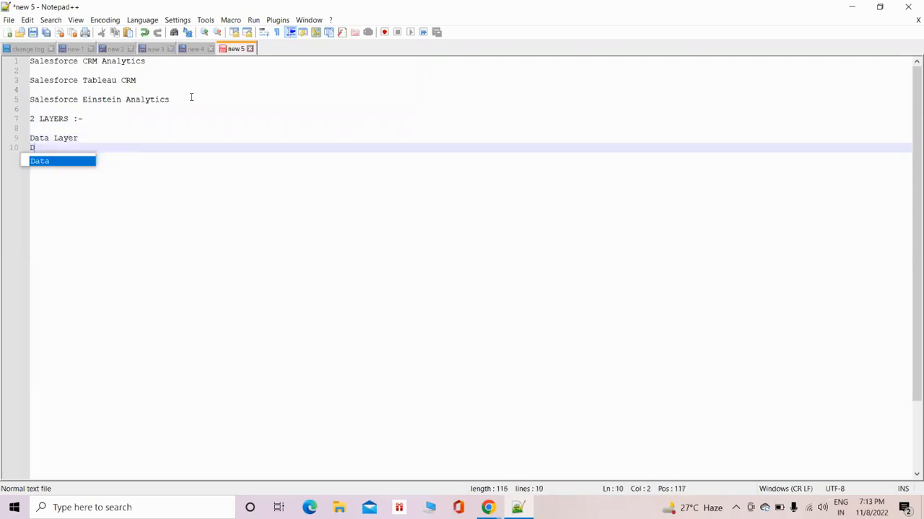
{"action": "type", "text": "esign"}
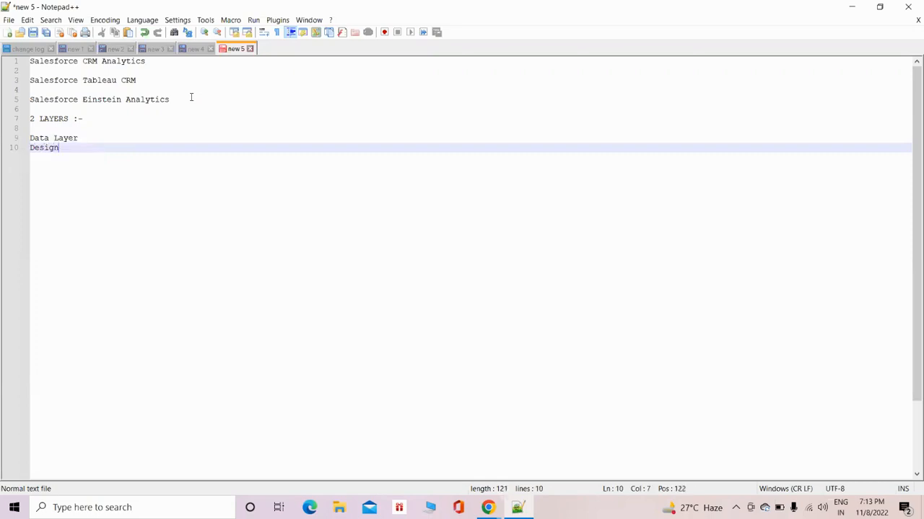
{"action": "type", "text": "er Lay"}
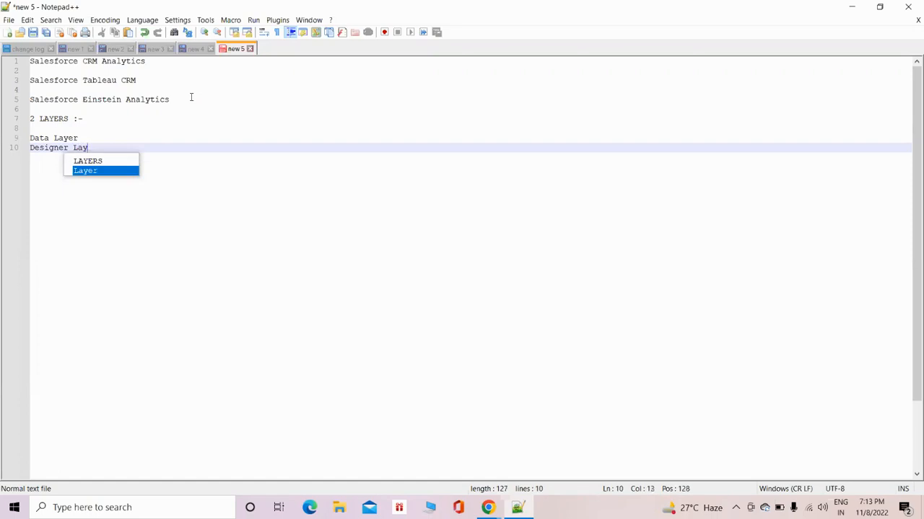
{"action": "type", "text": "er ()"}
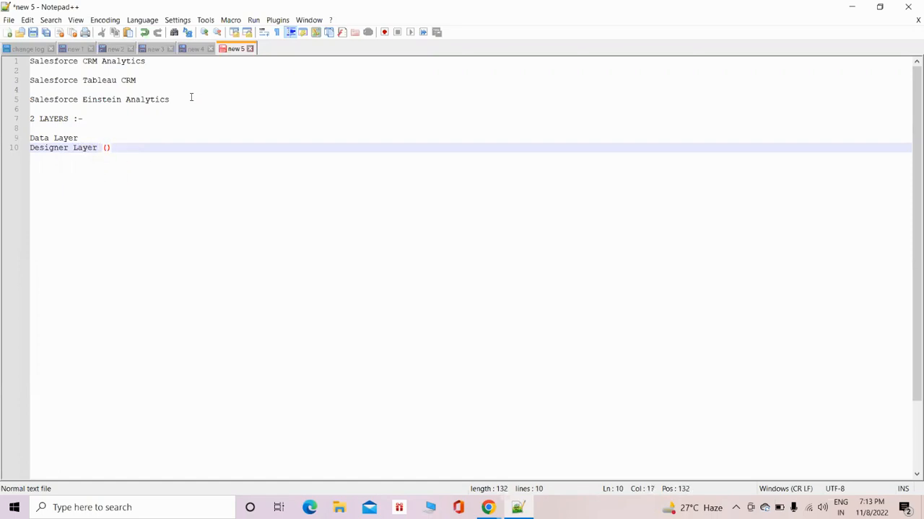
{"action": "type", "text": "Dataset"}
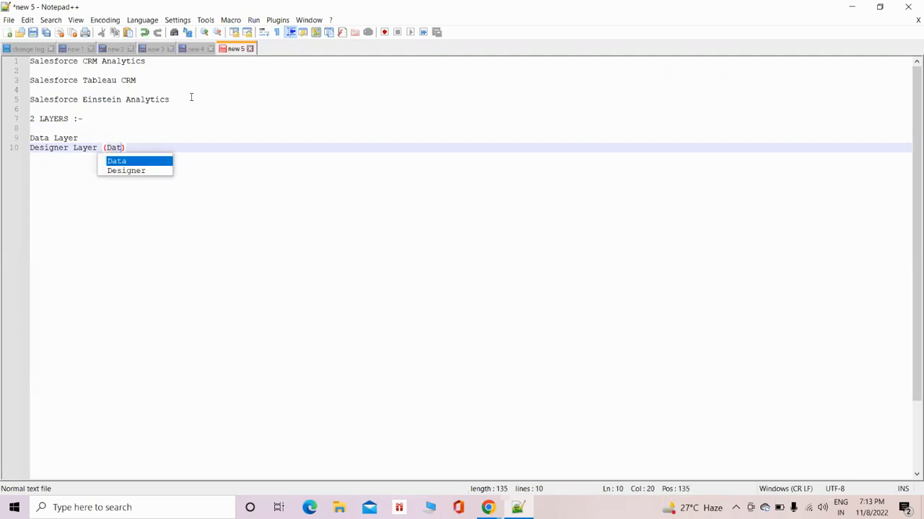
{"action": "type", "text": "s, Lenses, Dashboi"}
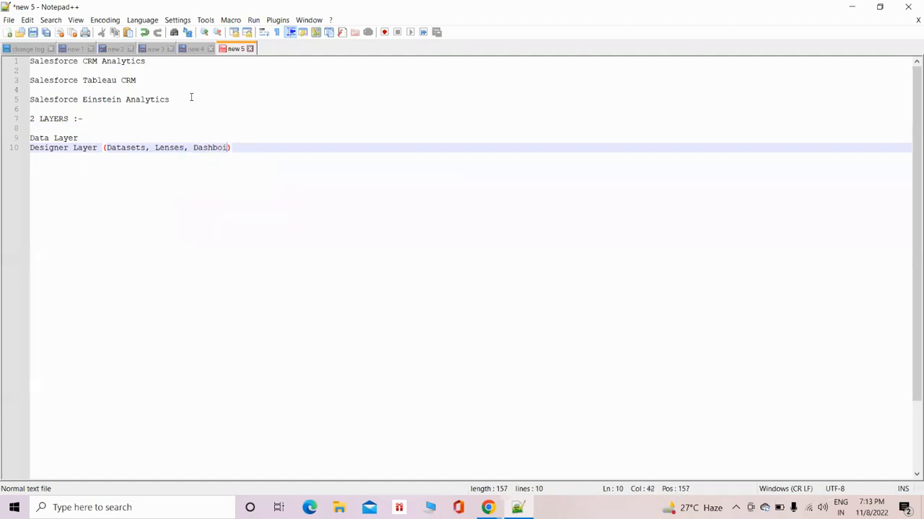
{"action": "type", "text": "ards"}
Append "(Dataflow, Recipes)" to the Data Layer line.
{"action": "left_click", "coordinate": [101, 138]}
{"action": "type", "text": "()"}
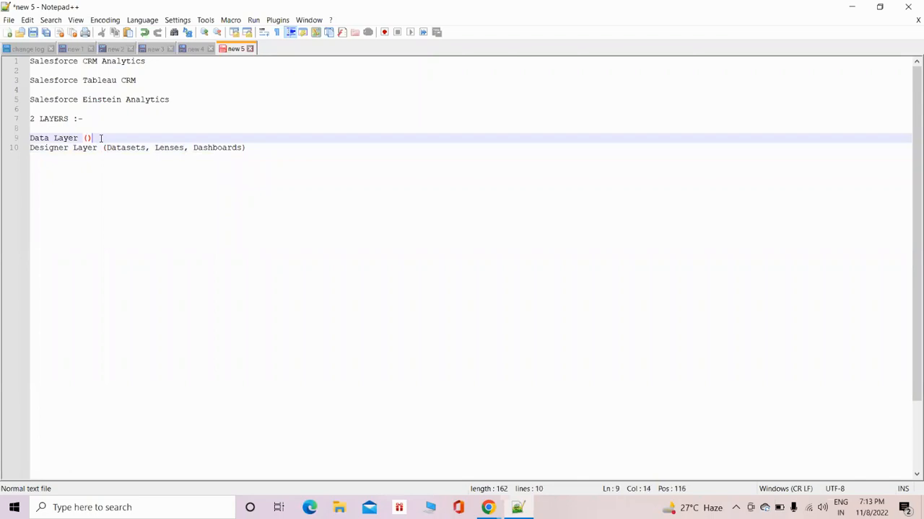
{"action": "type", "text": "Data"}
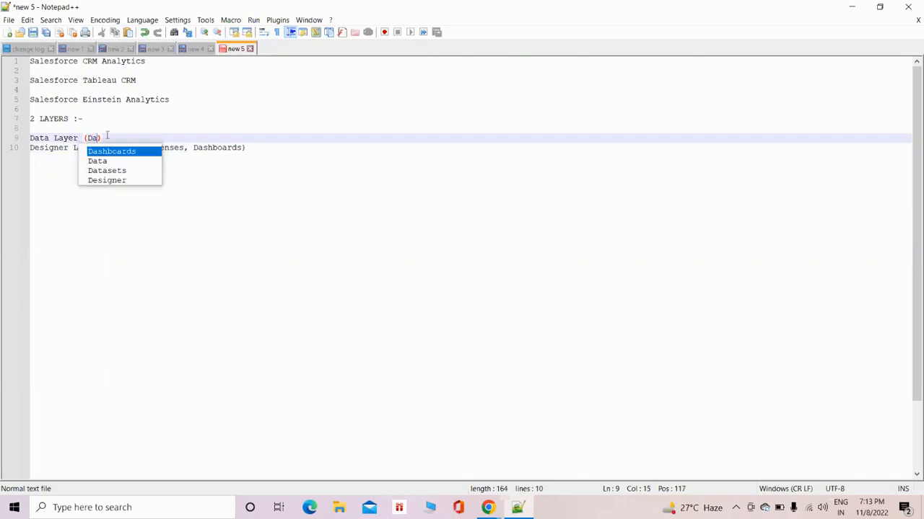
{"action": "type", "text": "s"}
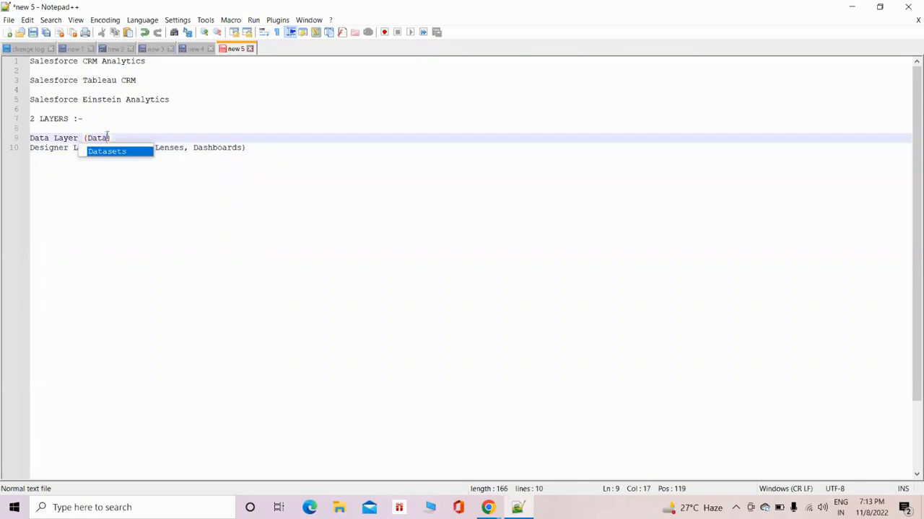
{"action": "type", "text": "low, Recipes"}
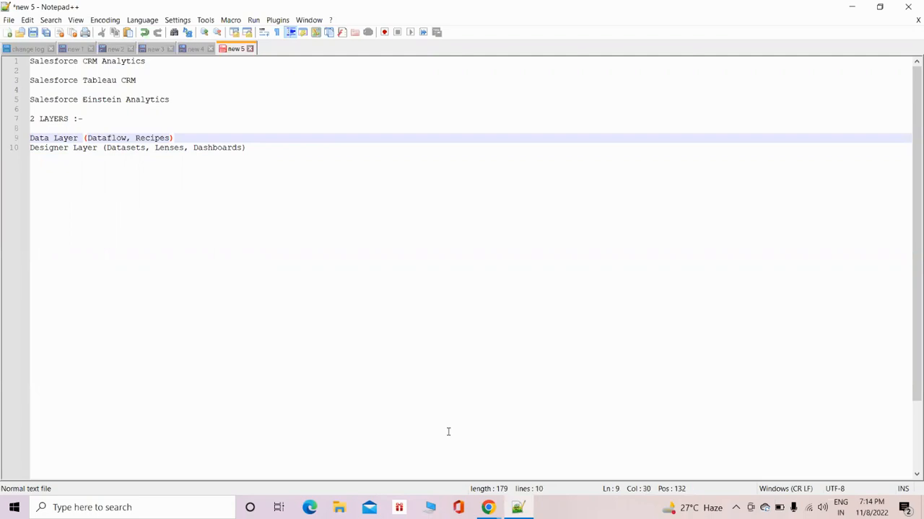
Add the line "ETL Approach (Extract, Transform & Load)" below the layer list, followed by blank lines.
{"action": "left_click", "coordinate": [268, 149]}
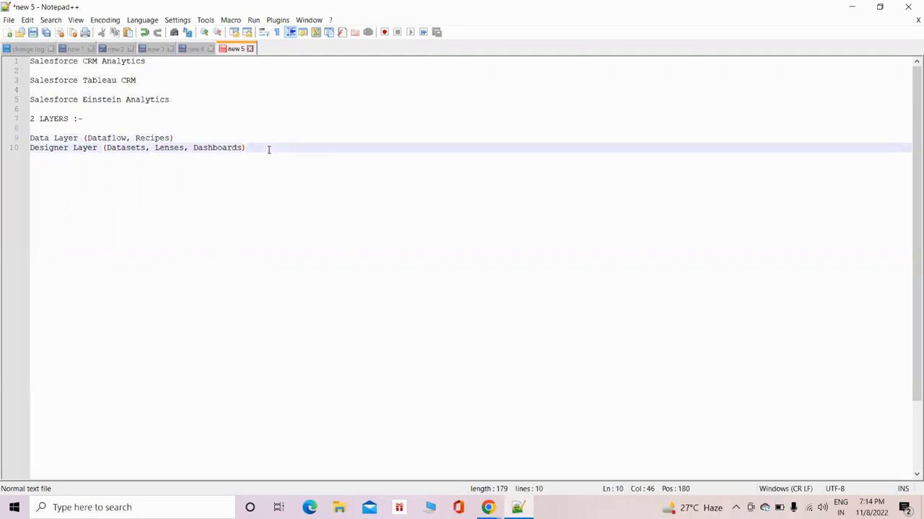
{"action": "key", "text": "Return"}
{"action": "key", "text": "Return"}
{"action": "type", "text": "ETL Appr"}
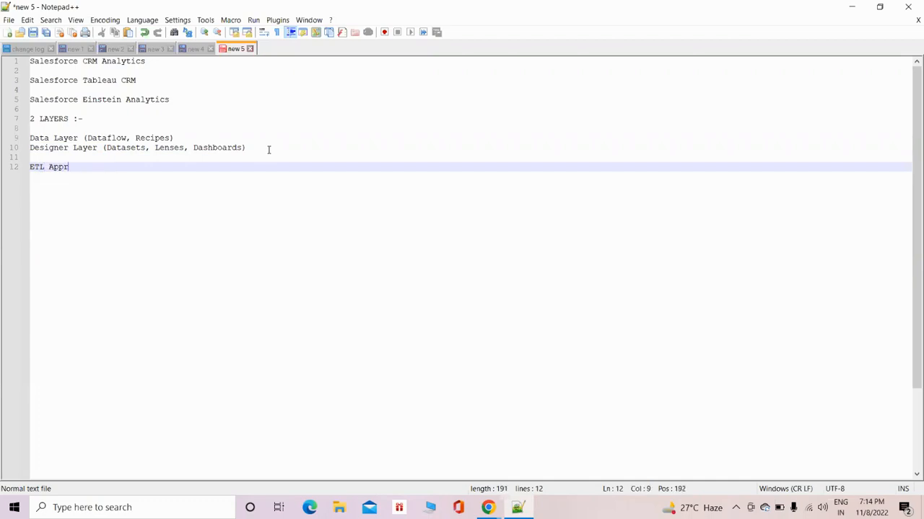
{"action": "type", "text": "oach ()Extra"}
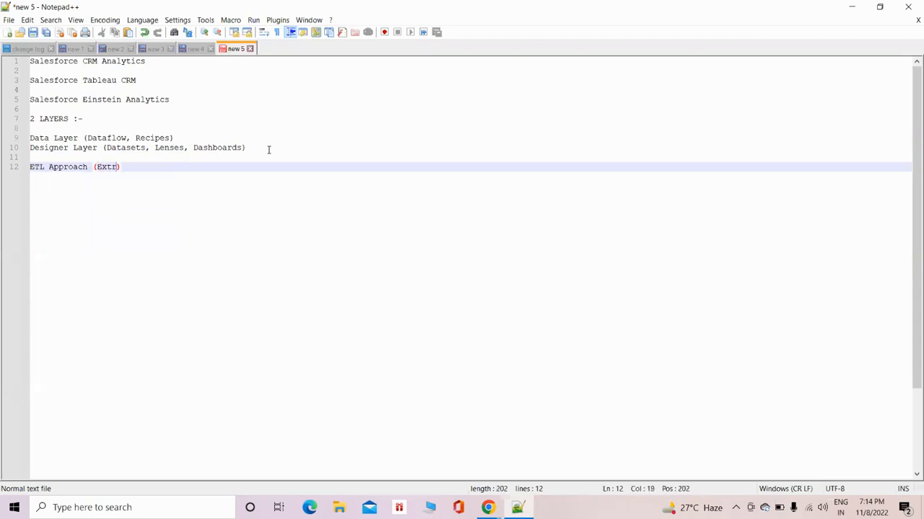
{"action": "type", "text": "ct, Transform & Load"}
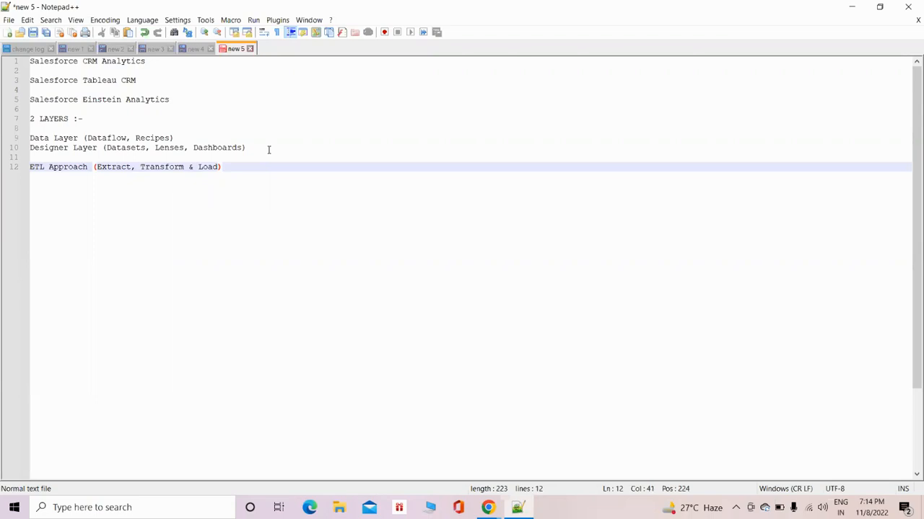
{"action": "key", "text": "Return"}
{"action": "key", "text": "Return"}
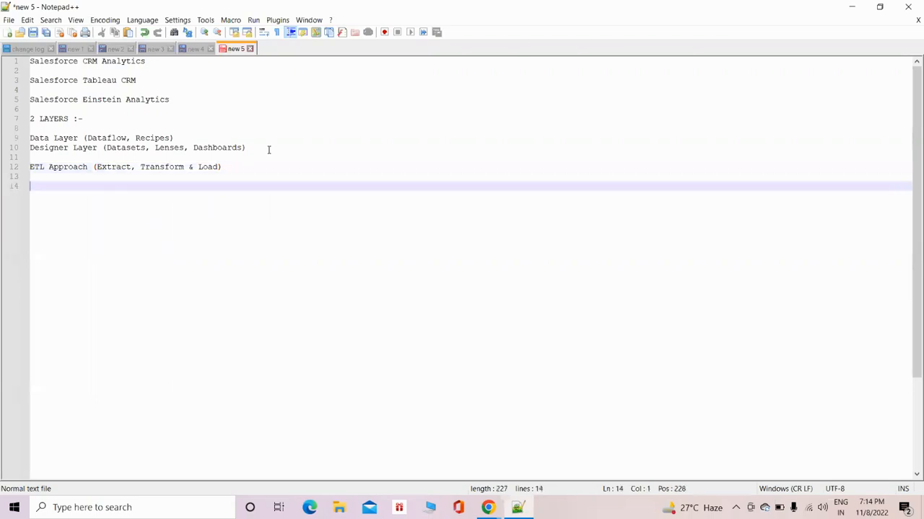
Return to Analytics Studio in Chrome, launch Data Manager, and look at the alternative Data Manager entry among the setup options.
{"action": "left_click", "coordinate": [850, 7]}
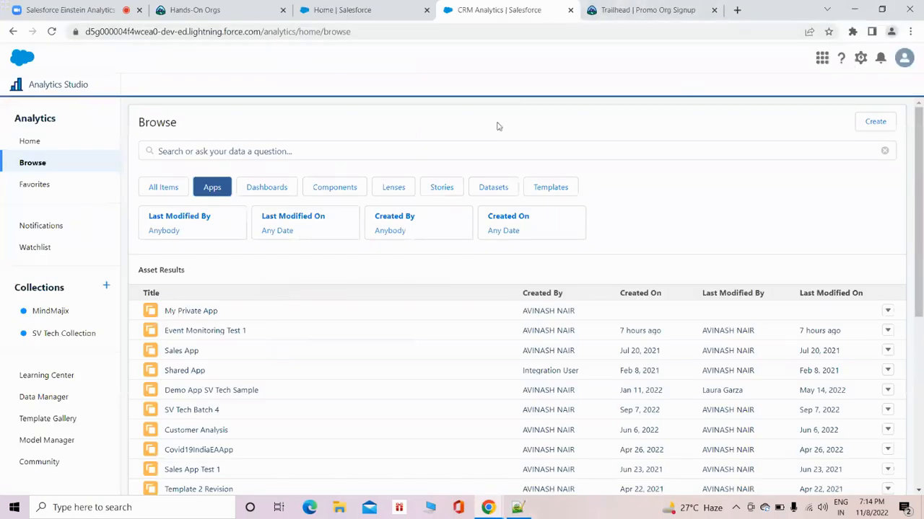
{"action": "left_click", "coordinate": [56, 398]}
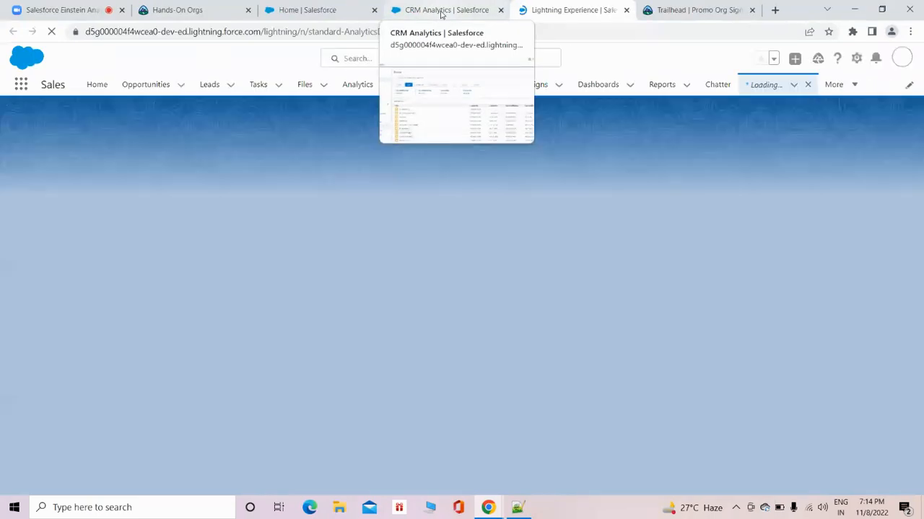
{"action": "left_click", "coordinate": [442, 11]}
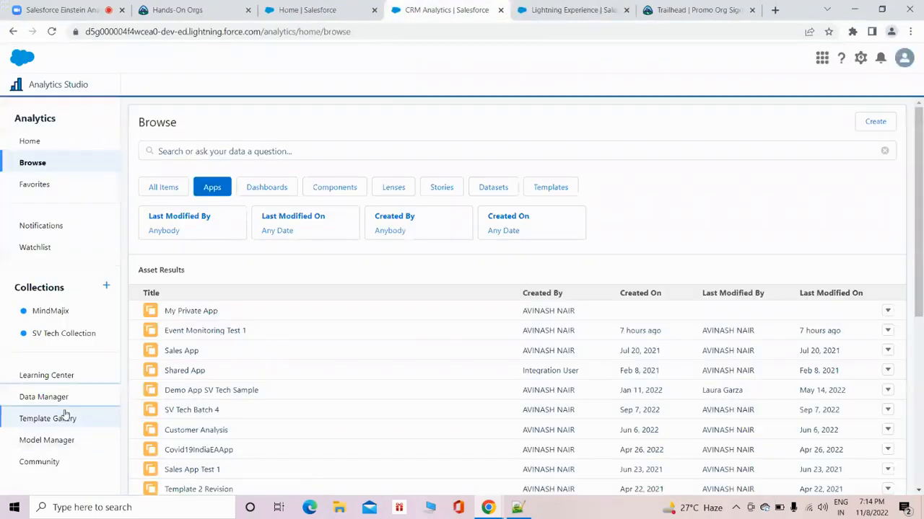
{"action": "left_click", "coordinate": [865, 60]}
{"action": "left_click", "coordinate": [865, 62]}
{"action": "left_click", "coordinate": [862, 61]}
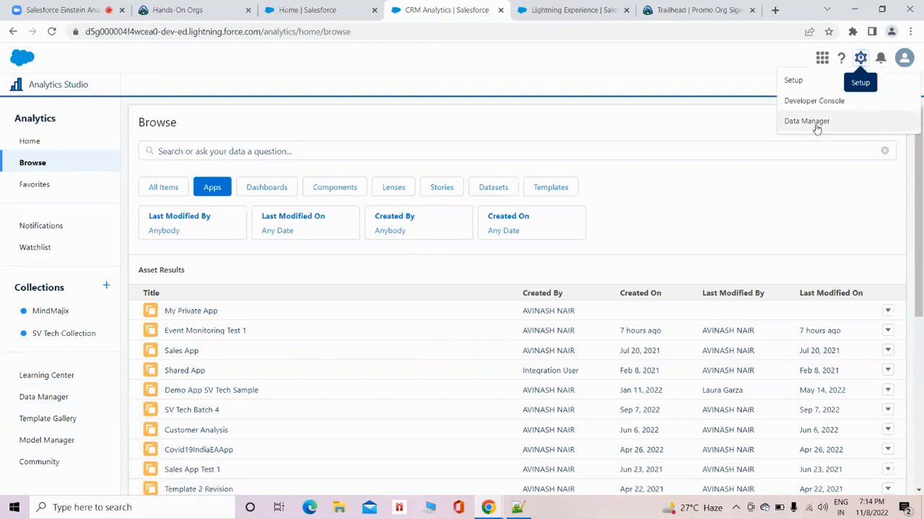
Go to the opened Data Manager jobs monitor and dismiss the tips about recipes and dataflows.
{"action": "left_click", "coordinate": [579, 11]}
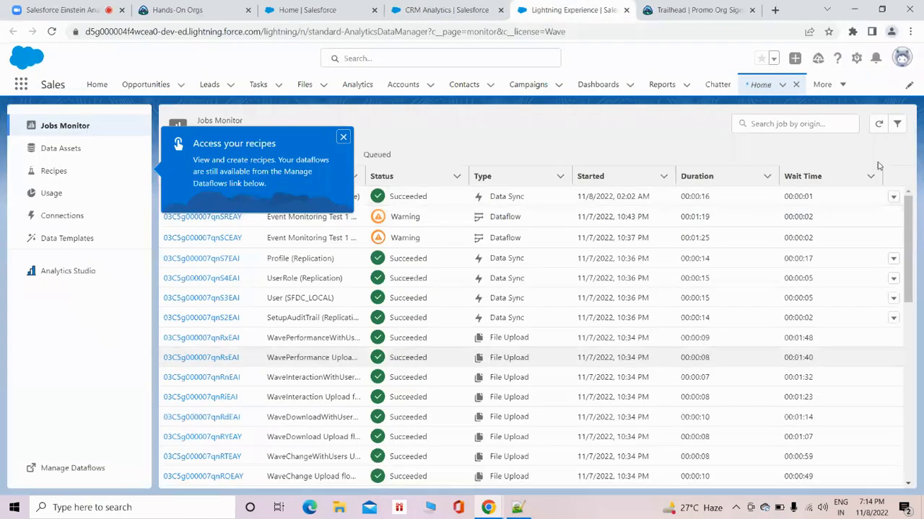
{"action": "left_click", "coordinate": [344, 138]}
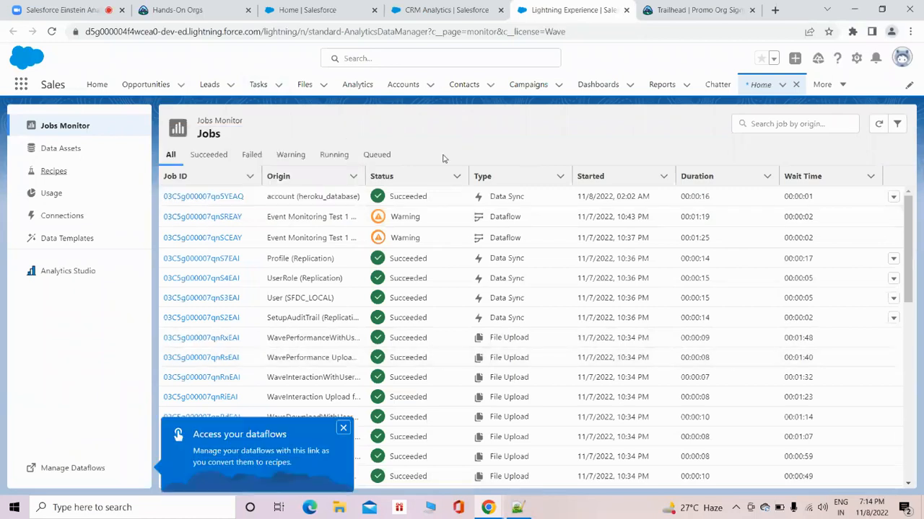
{"action": "left_click", "coordinate": [345, 432]}
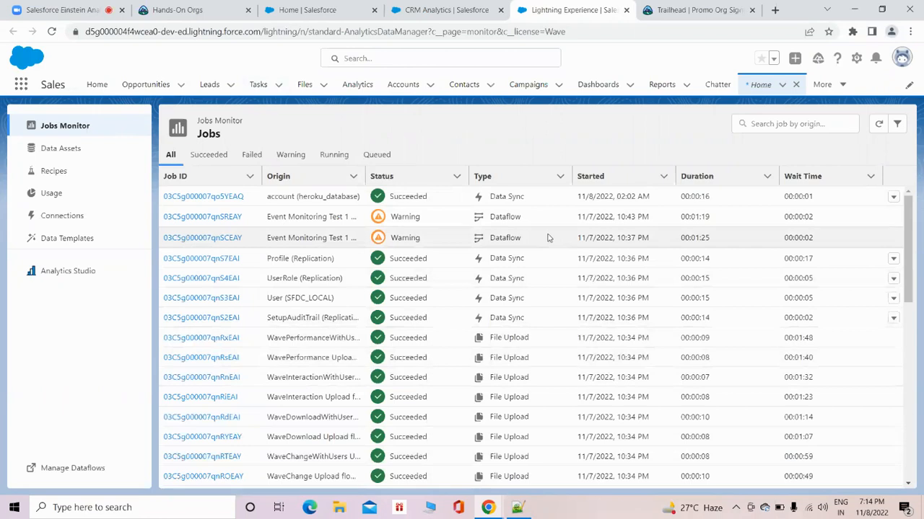
Open the dataflow management version of Data Manager, compare it with the jobs monitor, and show its data connections.
{"action": "left_click", "coordinate": [72, 469]}
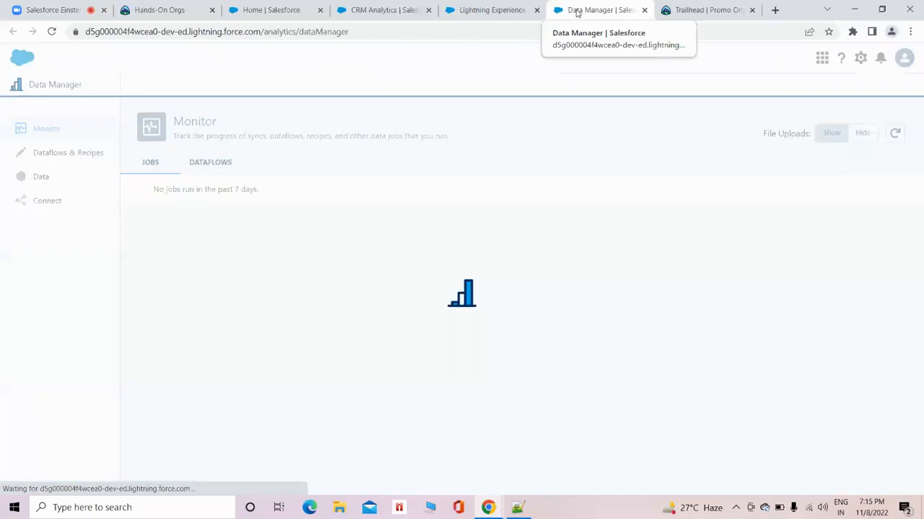
{"action": "left_click", "coordinate": [487, 10]}
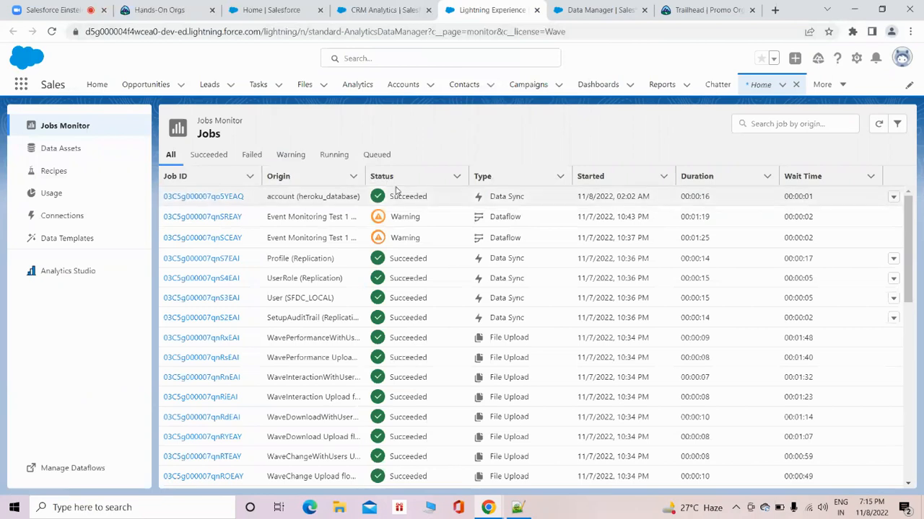
{"action": "left_click", "coordinate": [596, 10]}
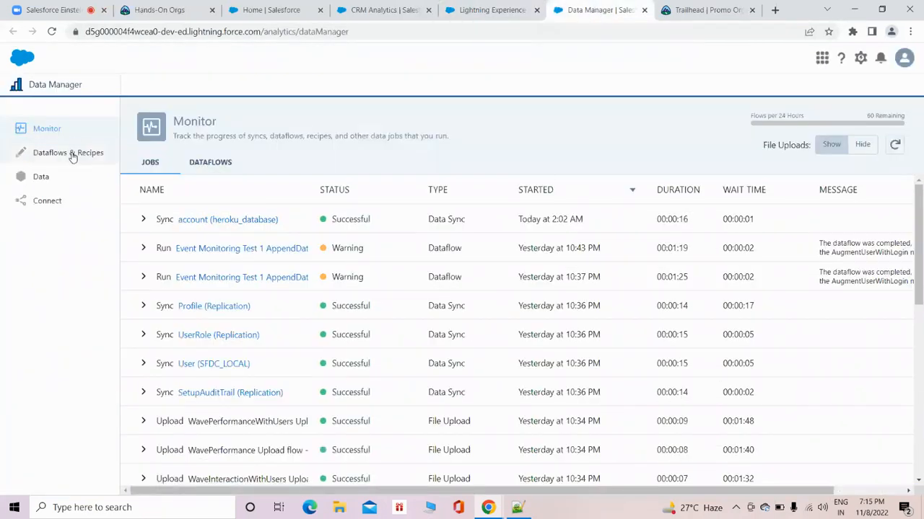
{"action": "left_click", "coordinate": [51, 201]}
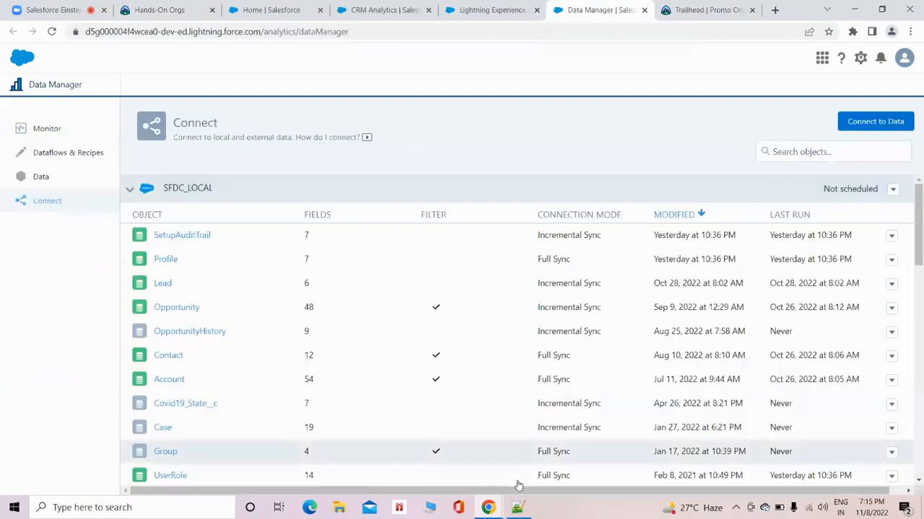
Highlight "Extract" in the ETL Approach line of the Notepad++ notes and return to the Data Manager connections in Chrome.
{"action": "left_click", "coordinate": [523, 507]}
{"action": "left_click_drag", "start_coordinate": [97, 167], "coordinate": [131, 167]}
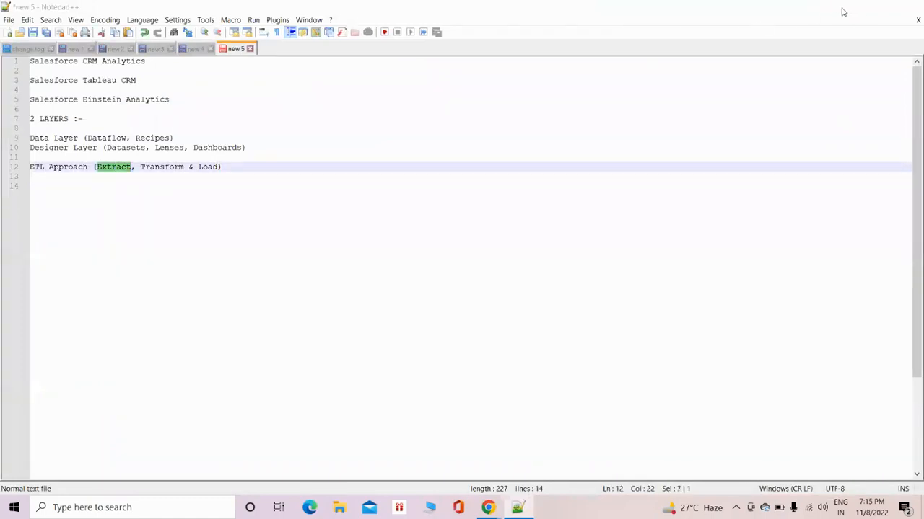
{"action": "left_click", "coordinate": [843, 12]}
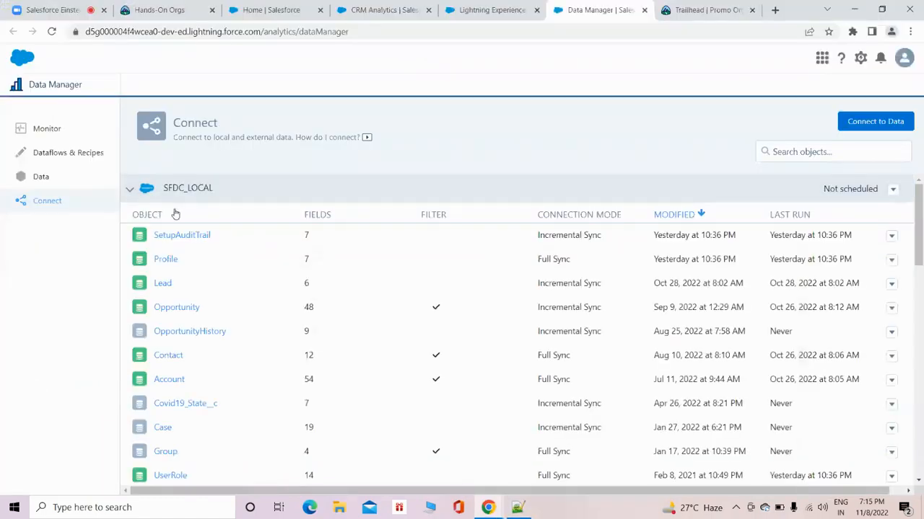
Return to the Salesforce Setup home page and launch the Sales app.
{"action": "left_click", "coordinate": [282, 16]}
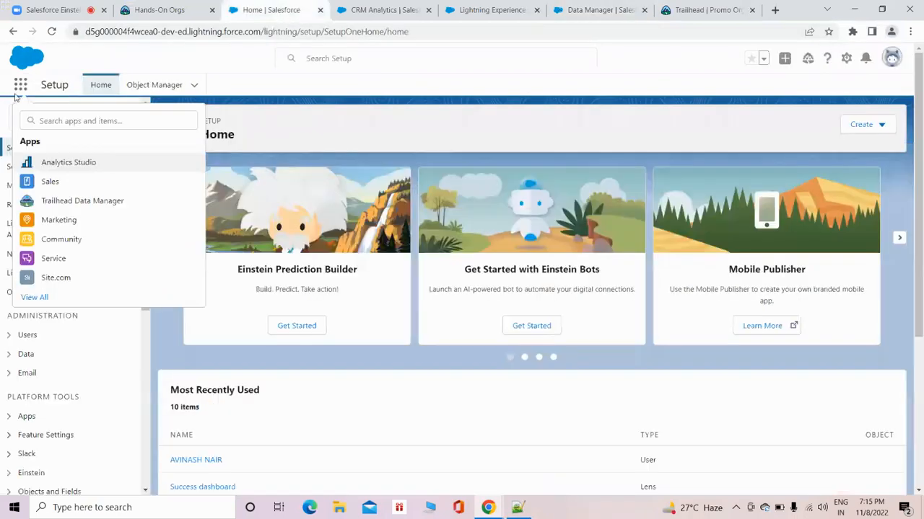
{"action": "left_click", "coordinate": [845, 57]}
{"action": "left_click", "coordinate": [284, 89]}
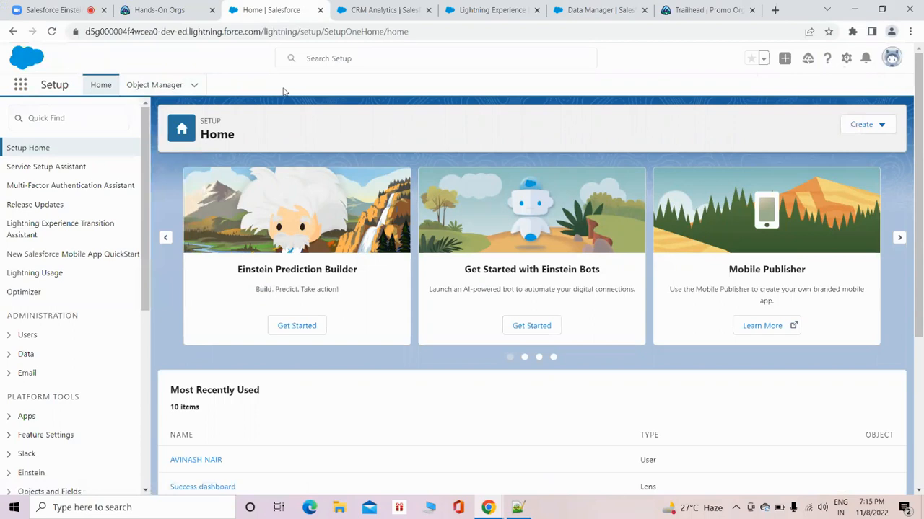
{"action": "left_click", "coordinate": [20, 85]}
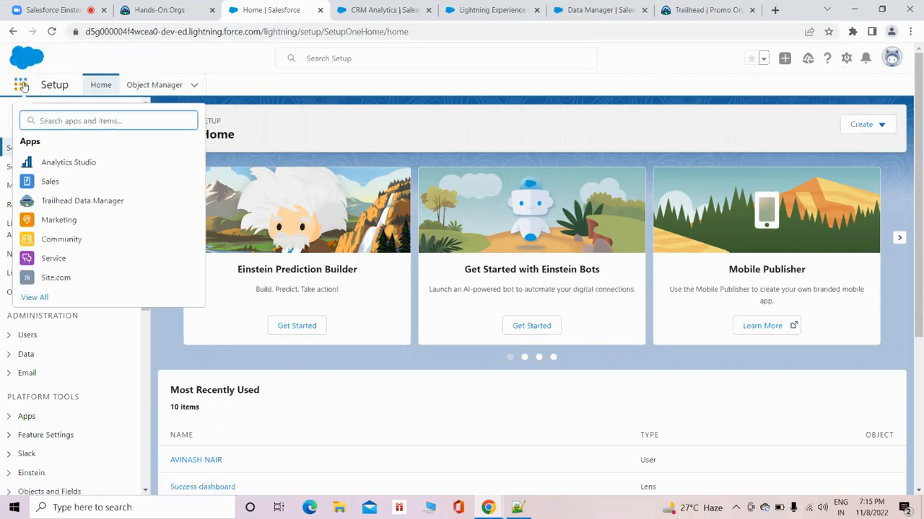
{"action": "left_click", "coordinate": [88, 185]}
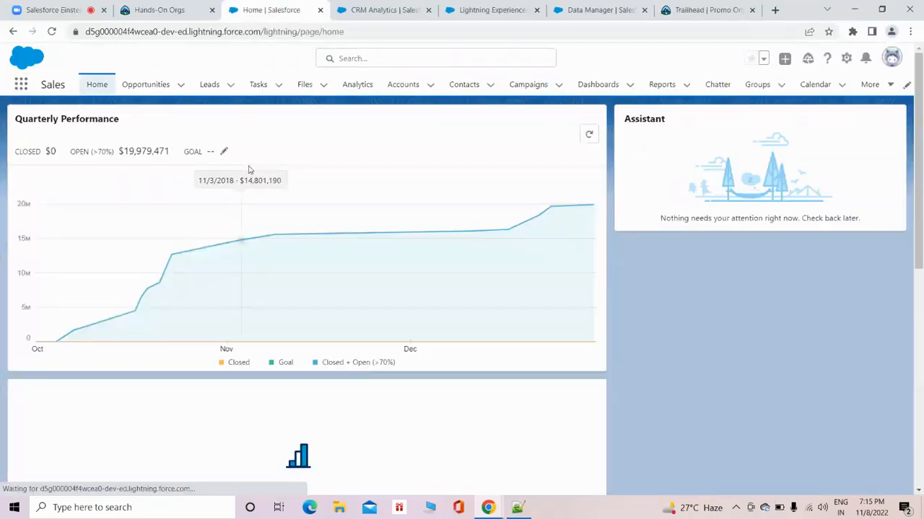
Open the recently viewed leads in the Sales app and look over the available lead list views.
{"action": "left_click", "coordinate": [220, 92]}
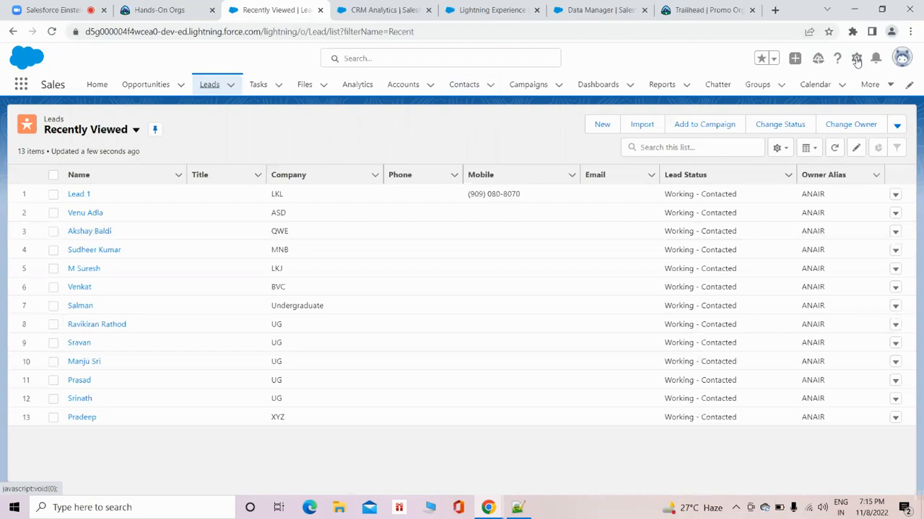
{"action": "left_click", "coordinate": [71, 135]}
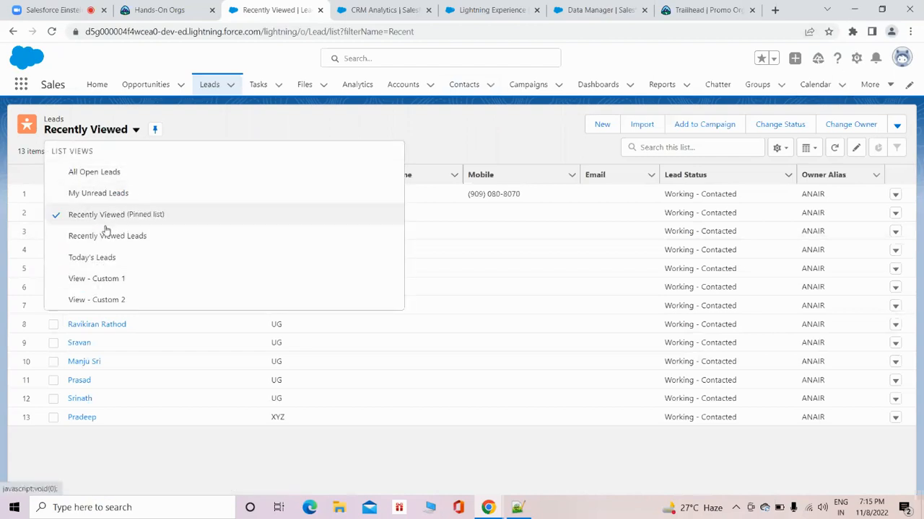
{"action": "left_click", "coordinate": [193, 138]}
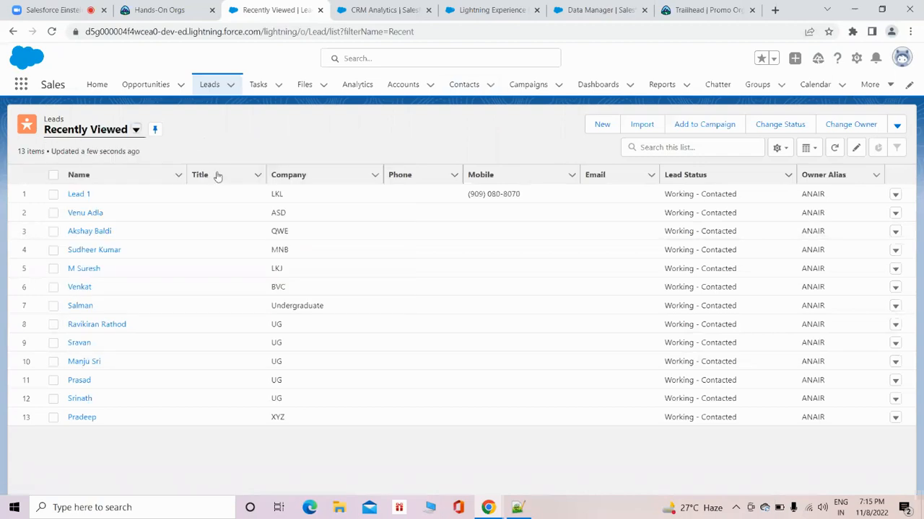
Launch the Developer Console from the setup options and switch to it.
{"action": "left_click", "coordinate": [856, 58]}
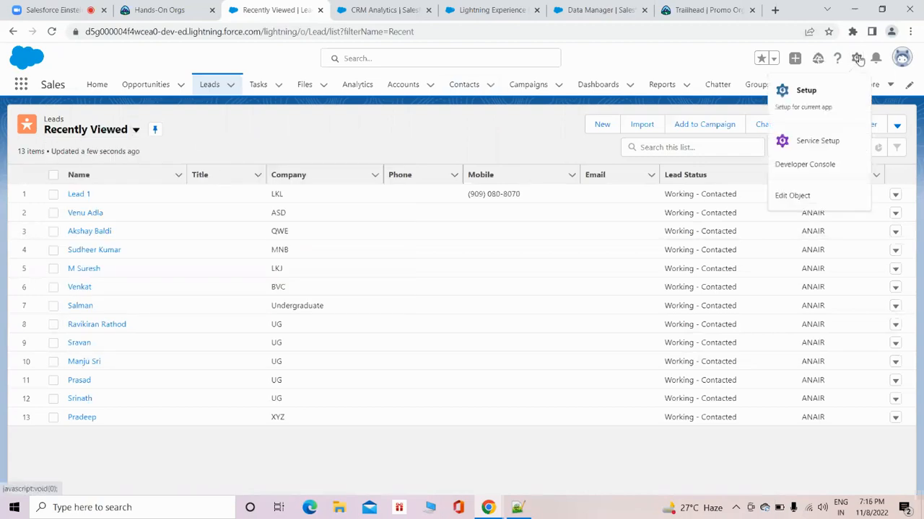
{"action": "left_click", "coordinate": [823, 160]}
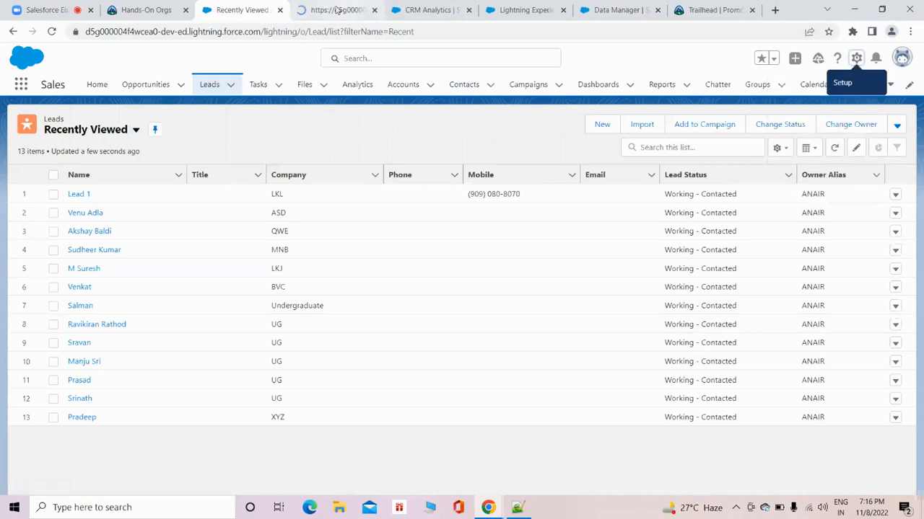
{"action": "left_click", "coordinate": [337, 11]}
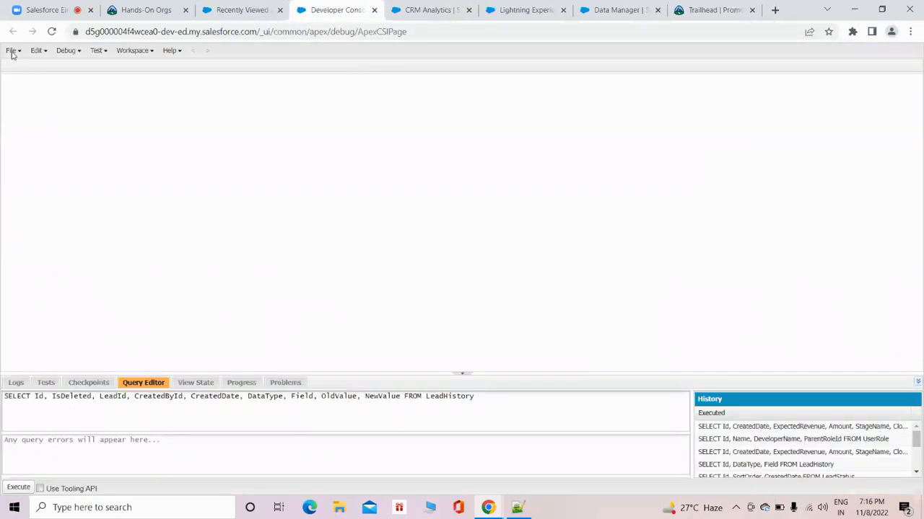
Build a query for the Id and Name fields of the Lead object in the Developer Console and execute it.
{"action": "left_click", "coordinate": [11, 52]}
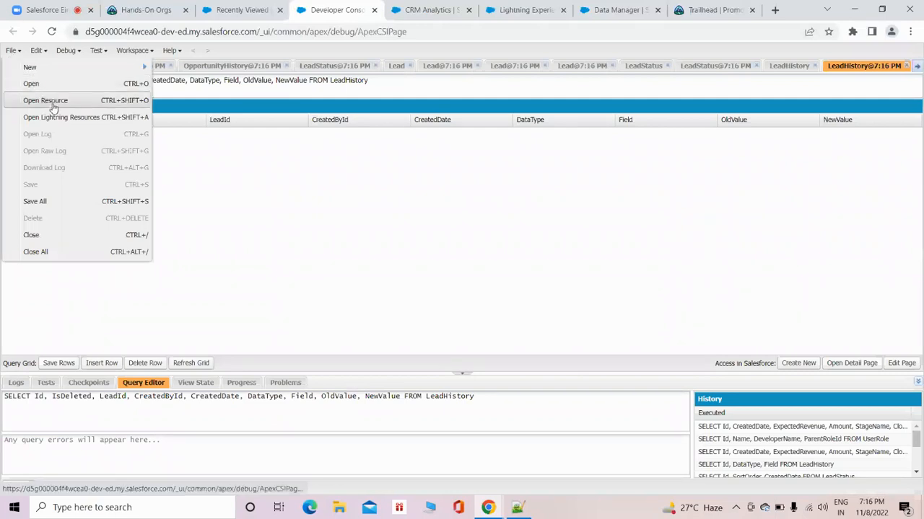
{"action": "left_click", "coordinate": [396, 66]}
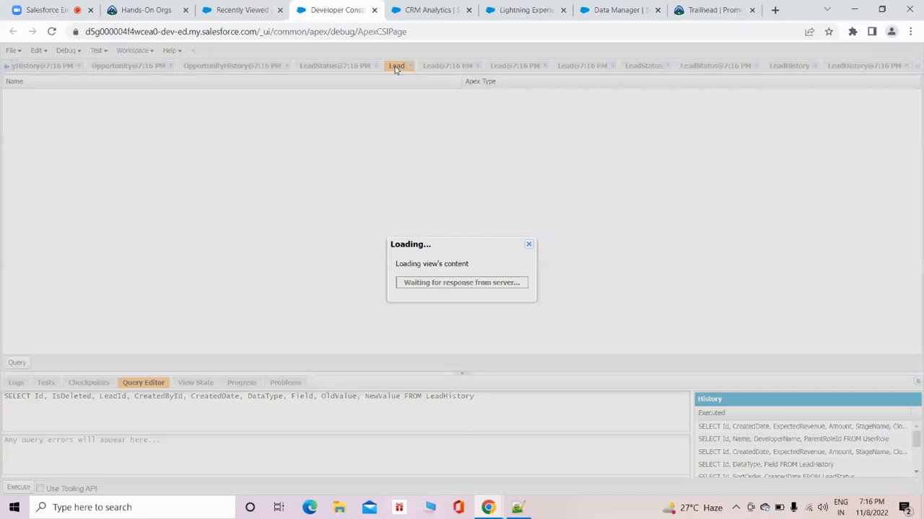
{"action": "left_click", "coordinate": [18, 98]}
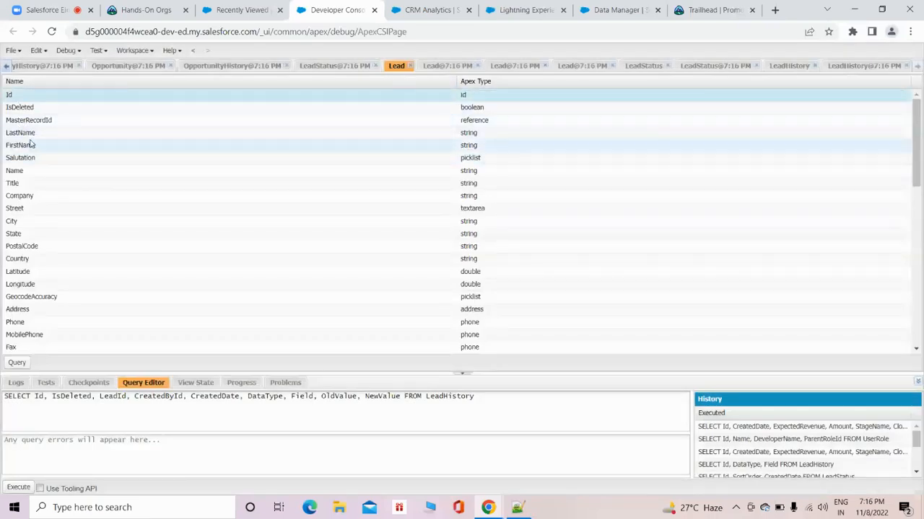
{"action": "left_click", "coordinate": [29, 170], "text": "ctrl"}
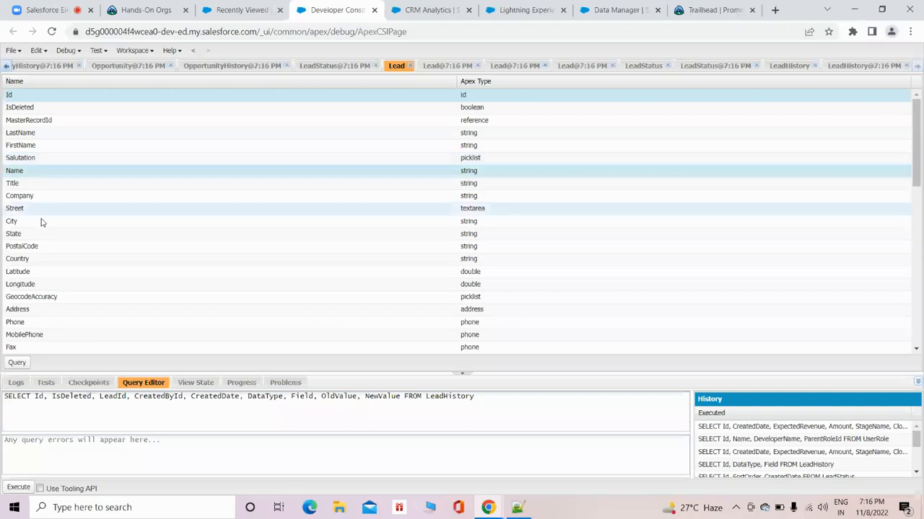
{"action": "left_click", "coordinate": [20, 363]}
{"action": "left_click", "coordinate": [18, 487]}
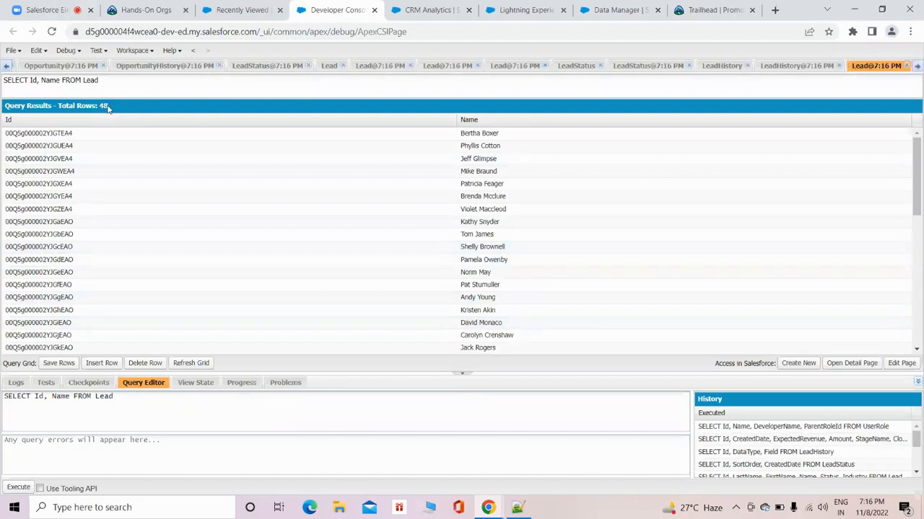
Return to the Data Manager connections and collapse every connection from SFDC_LOCAL through Tableau CRM Batch 3.
{"action": "left_click", "coordinate": [426, 10]}
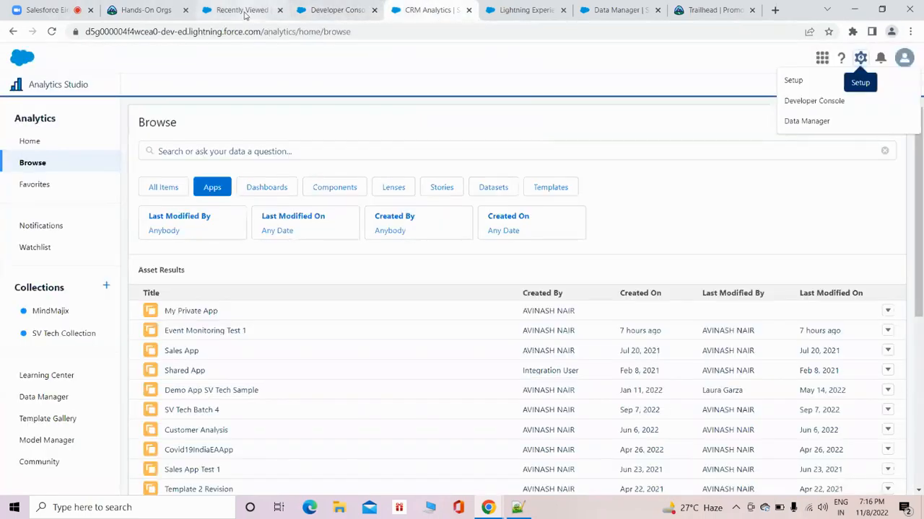
{"action": "left_click", "coordinate": [524, 10]}
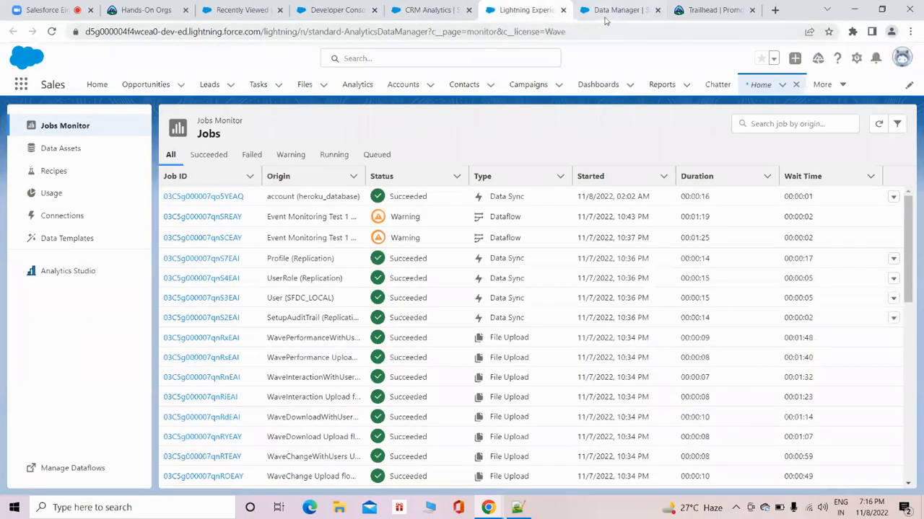
{"action": "left_click", "coordinate": [604, 10]}
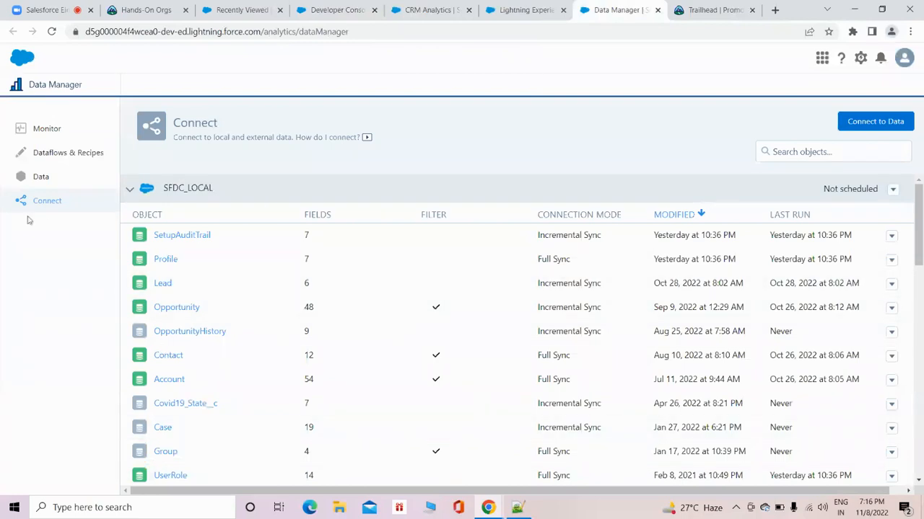
{"action": "left_click", "coordinate": [133, 192]}
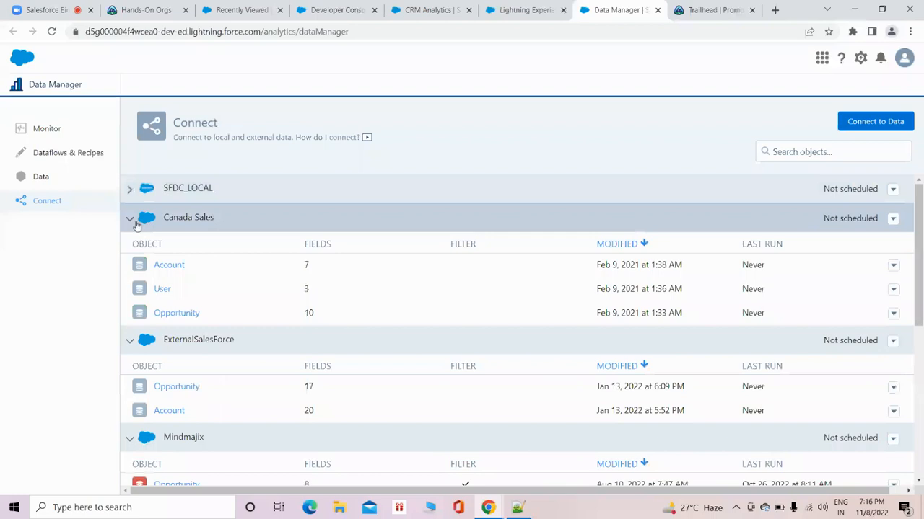
{"action": "left_click", "coordinate": [132, 218]}
{"action": "left_click", "coordinate": [130, 249]}
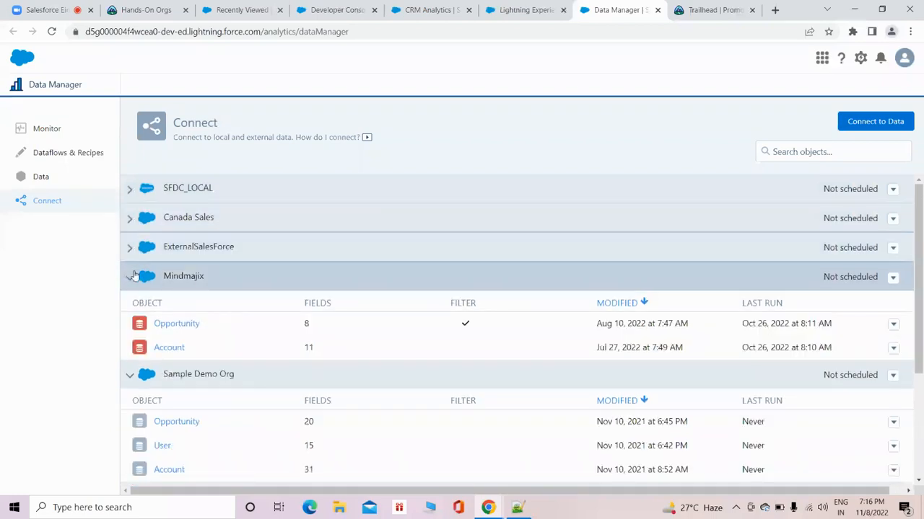
{"action": "left_click", "coordinate": [131, 278]}
{"action": "left_click", "coordinate": [131, 309]}
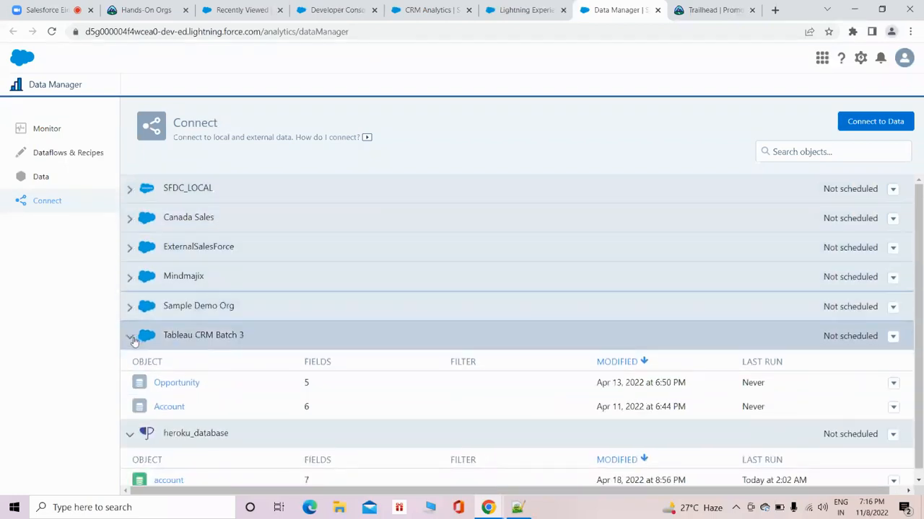
{"action": "left_click", "coordinate": [131, 336]}
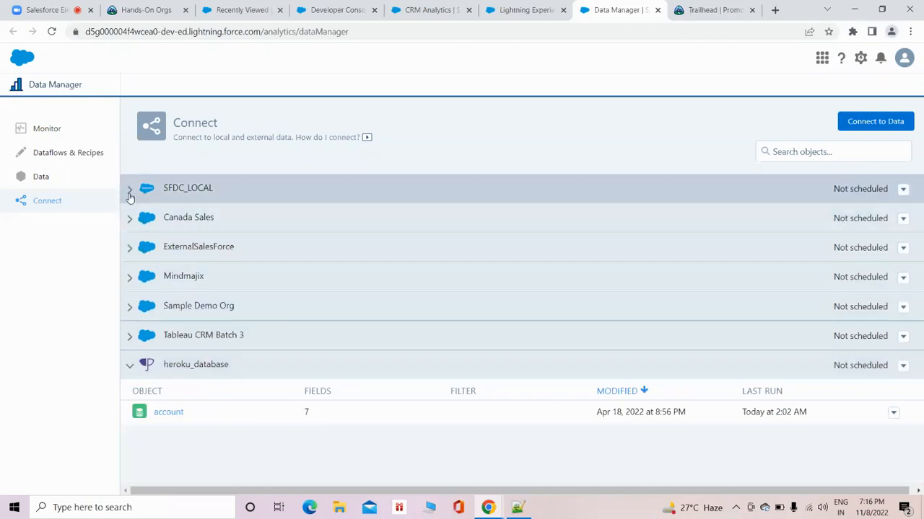
Expand the SFDC_LOCAL connection to show its objects.
{"action": "left_click", "coordinate": [130, 190]}
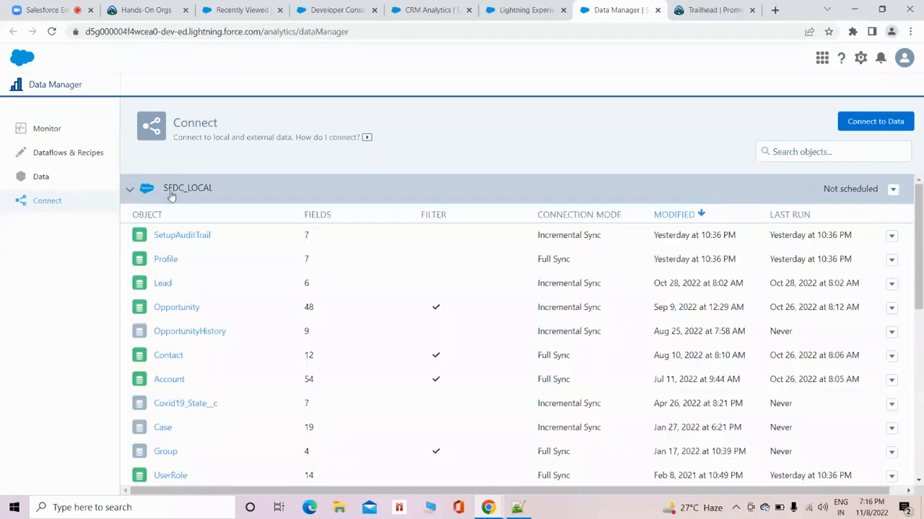
{"action": "left_click", "coordinate": [126, 191]}
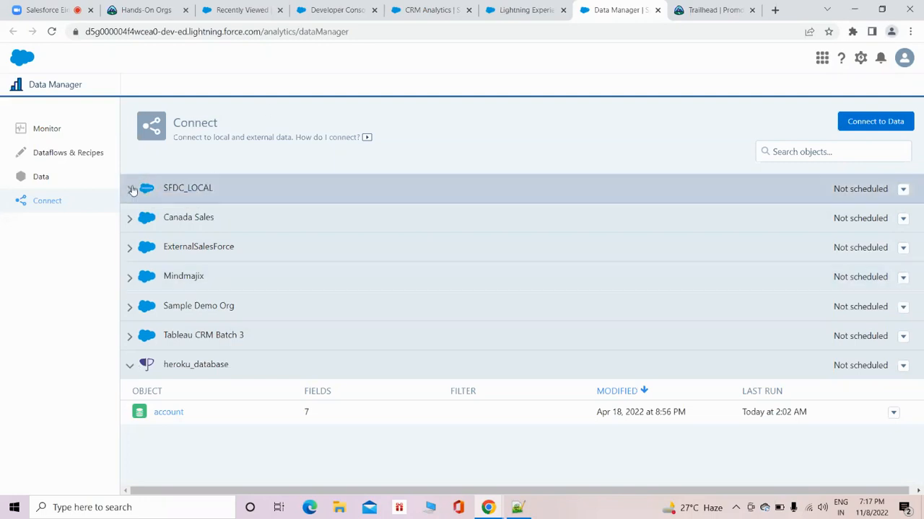
{"action": "left_click", "coordinate": [130, 190]}
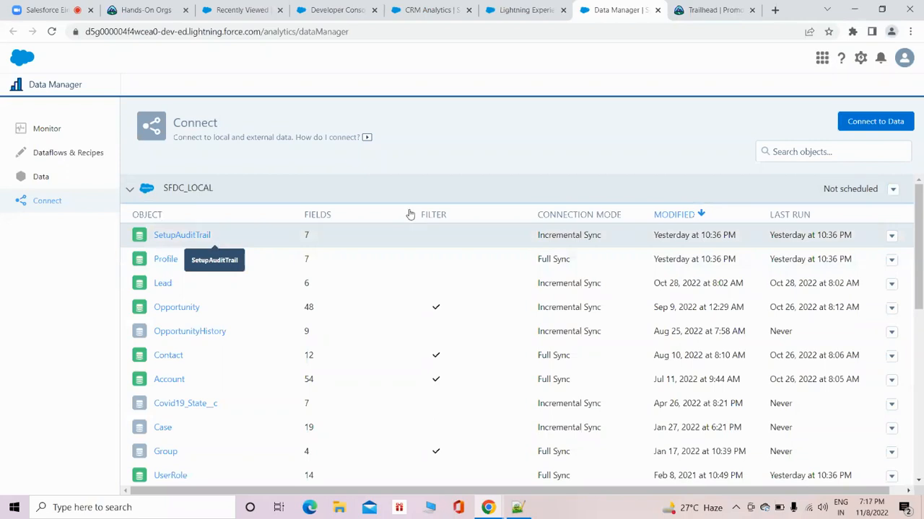
Open the connection source selection and look through the existing input connections.
{"action": "left_click", "coordinate": [875, 122]}
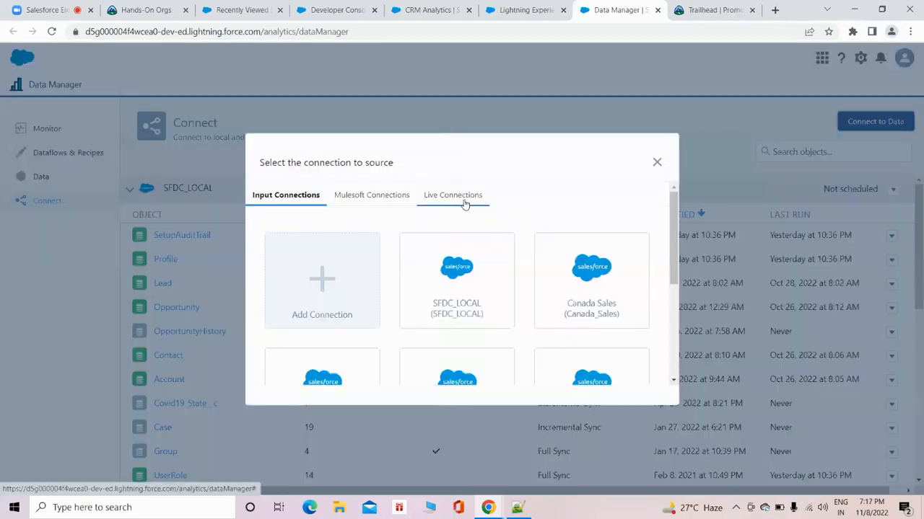
{"action": "scroll", "coordinate": [479, 264], "scroll_direction": "down", "scroll_amount": 2}
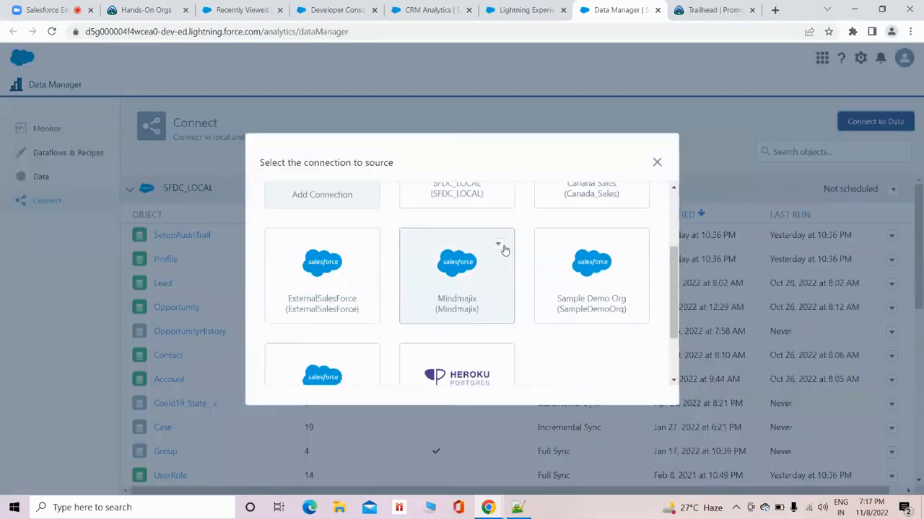
{"action": "scroll", "coordinate": [469, 321], "scroll_direction": "down", "scroll_amount": 2}
{"action": "scroll", "coordinate": [619, 337], "scroll_direction": "up", "scroll_amount": 3}
{"action": "scroll", "coordinate": [616, 324], "scroll_direction": "down", "scroll_amount": 3}
{"action": "scroll", "coordinate": [514, 328], "scroll_direction": "up", "scroll_amount": 3}
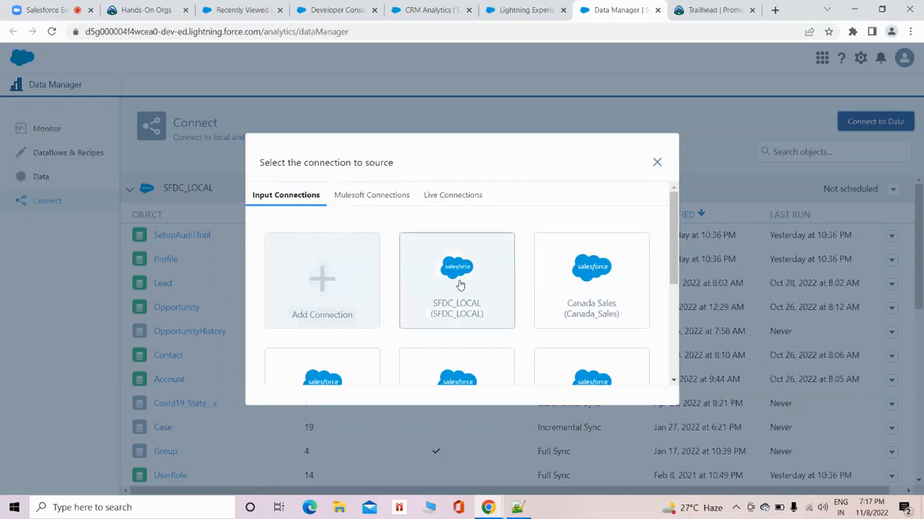
Start adding a new remote connection and examine the available connector types, from Salesforce to third-party databases and services.
{"action": "left_click", "coordinate": [333, 287]}
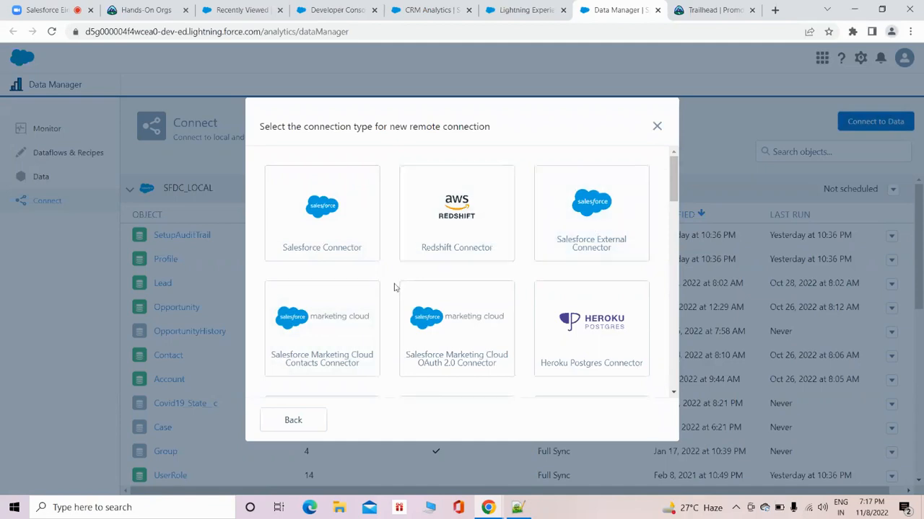
{"action": "scroll", "coordinate": [361, 301], "scroll_direction": "down", "scroll_amount": 1}
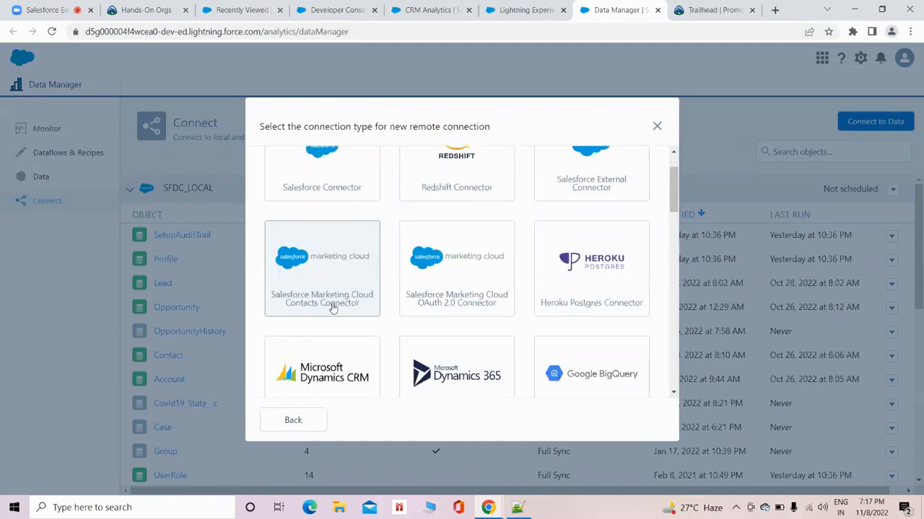
{"action": "scroll", "coordinate": [597, 269], "scroll_direction": "down", "scroll_amount": 1}
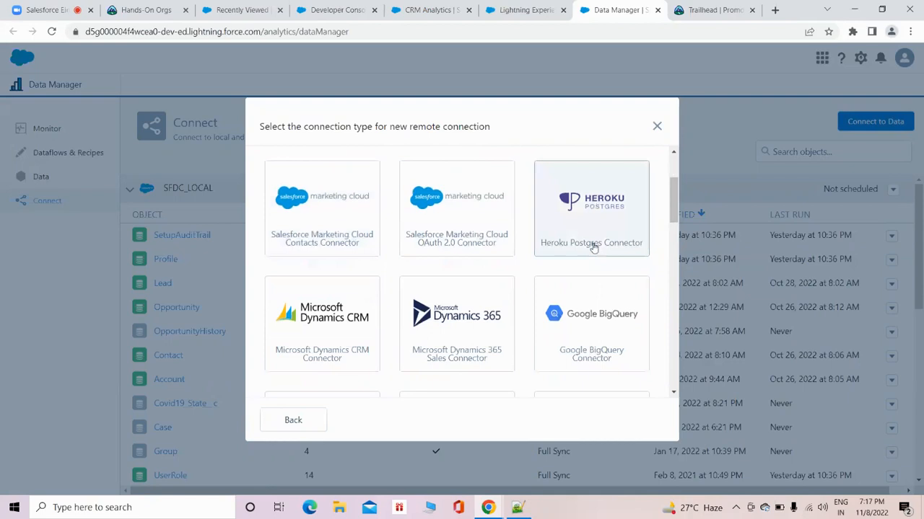
{"action": "scroll", "coordinate": [587, 293], "scroll_direction": "down", "scroll_amount": 2}
{"action": "scroll", "coordinate": [527, 282], "scroll_direction": "down", "scroll_amount": 3}
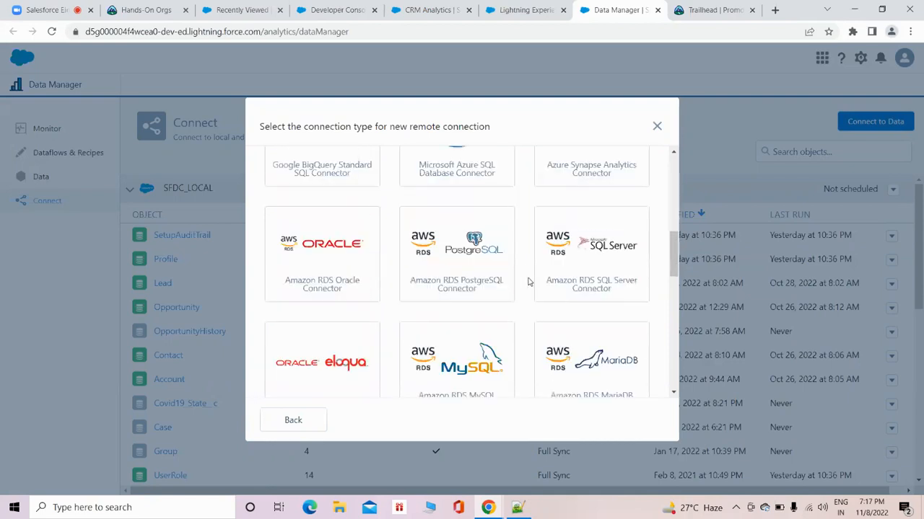
{"action": "scroll", "coordinate": [562, 284], "scroll_direction": "down", "scroll_amount": 4}
{"action": "scroll", "coordinate": [570, 281], "scroll_direction": "down", "scroll_amount": 1}
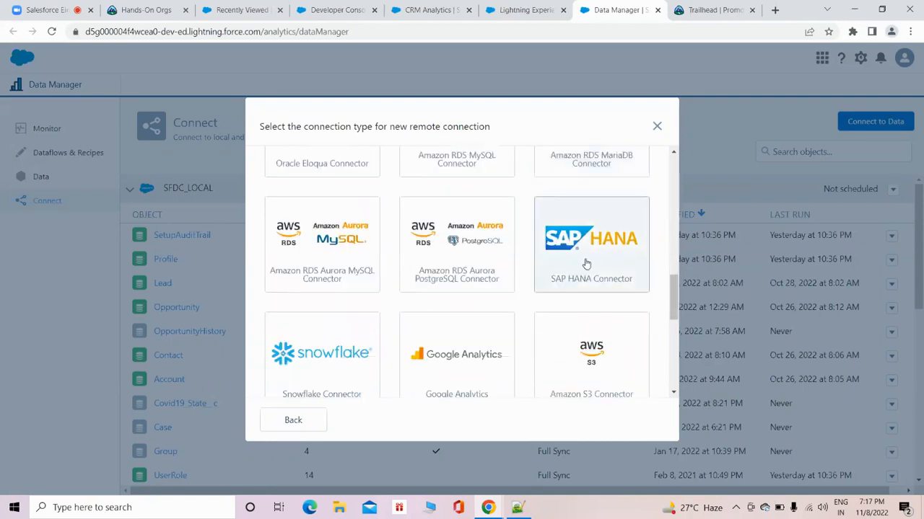
{"action": "scroll", "coordinate": [538, 302], "scroll_direction": "down", "scroll_amount": 2}
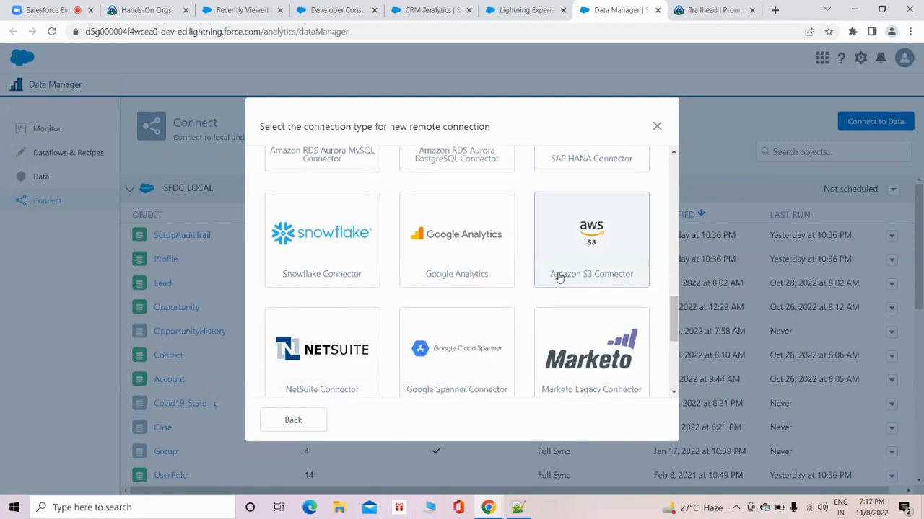
{"action": "scroll", "coordinate": [556, 274], "scroll_direction": "down", "scroll_amount": 2}
{"action": "scroll", "coordinate": [462, 283], "scroll_direction": "down", "scroll_amount": 1}
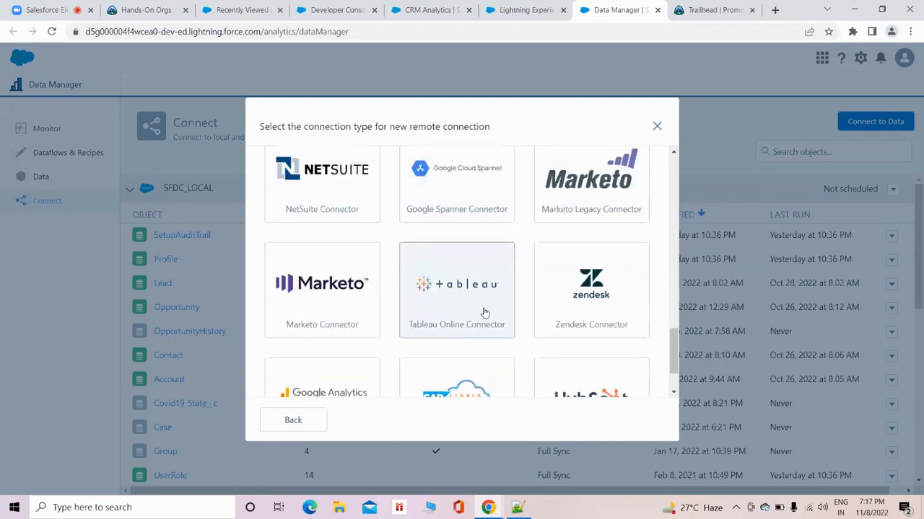
Look through the remaining connector types, check the SAP HANA Cloud Connector's setup fields, and close the setup without saving.
{"action": "scroll", "coordinate": [535, 292], "scroll_direction": "down", "scroll_amount": 1}
{"action": "scroll", "coordinate": [535, 291], "scroll_direction": "down", "scroll_amount": 1}
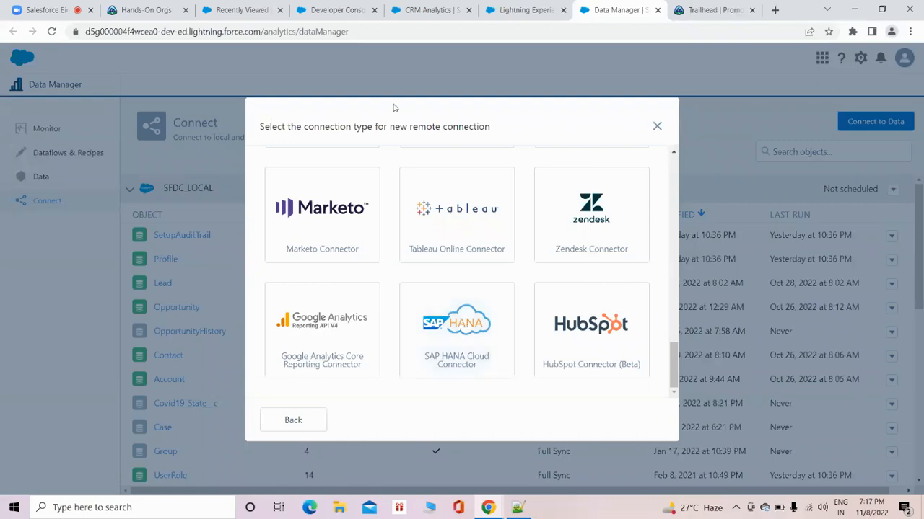
{"action": "left_click", "coordinate": [482, 317]}
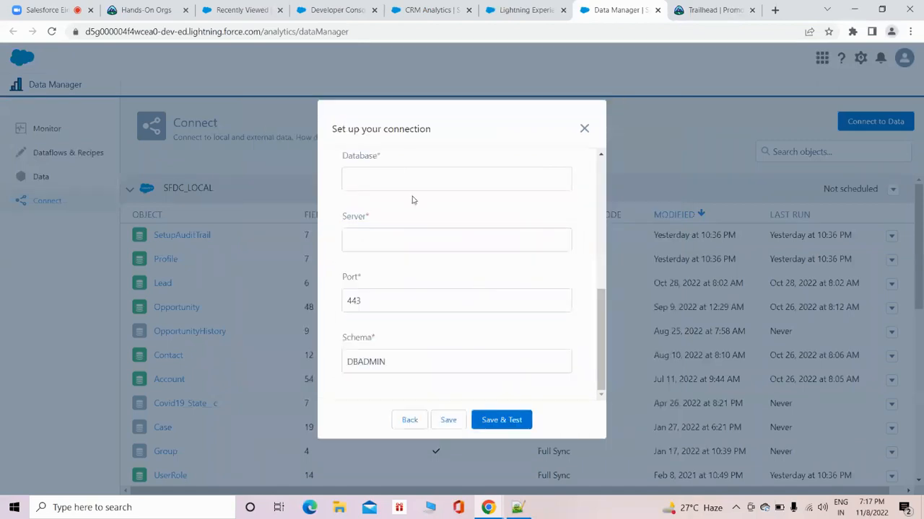
{"action": "left_click", "coordinate": [582, 130]}
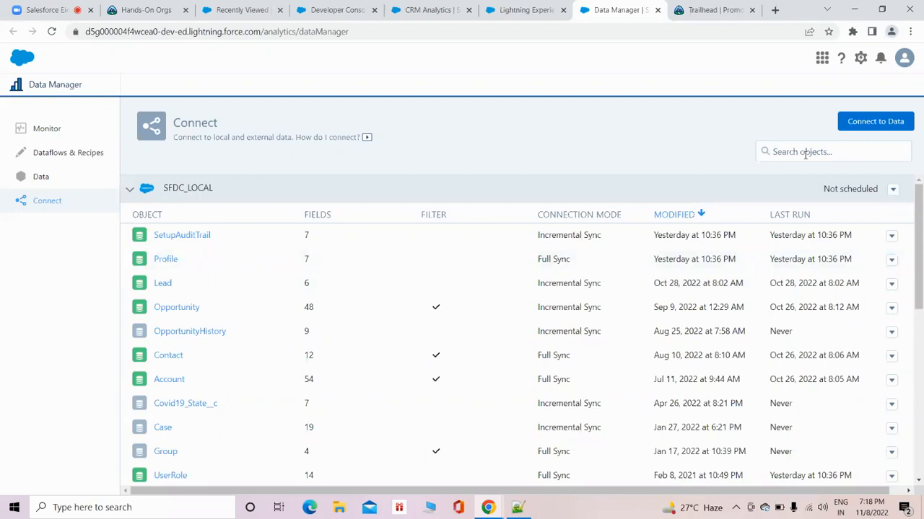
Search the connected objects for "Lea", open the Lead object of SFDC_LOCAL, and review its selected fields and source data preview.
{"action": "type", "text": "Lea"}
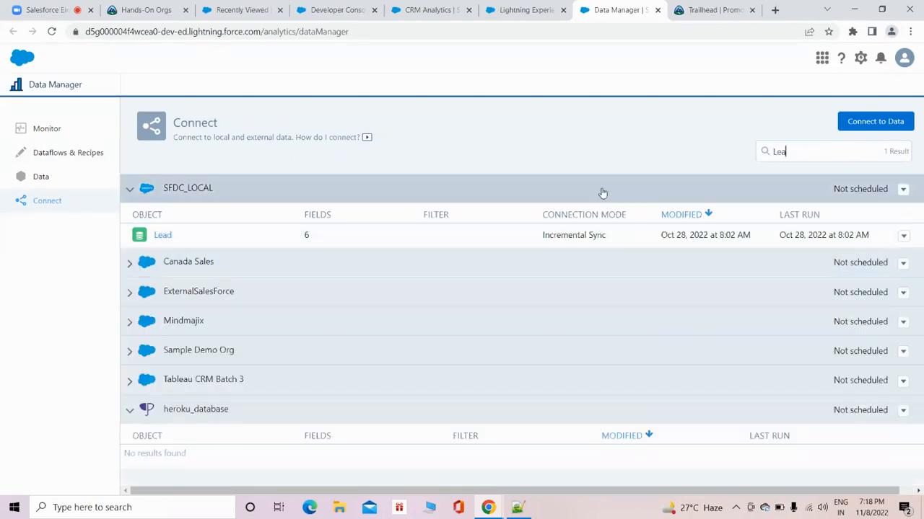
{"action": "left_click", "coordinate": [158, 236]}
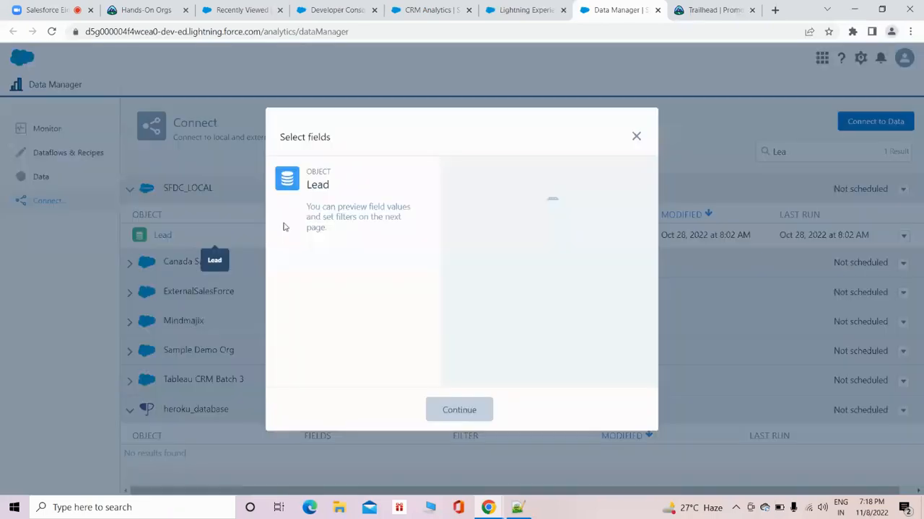
{"action": "scroll", "coordinate": [555, 274], "scroll_direction": "down", "scroll_amount": 5}
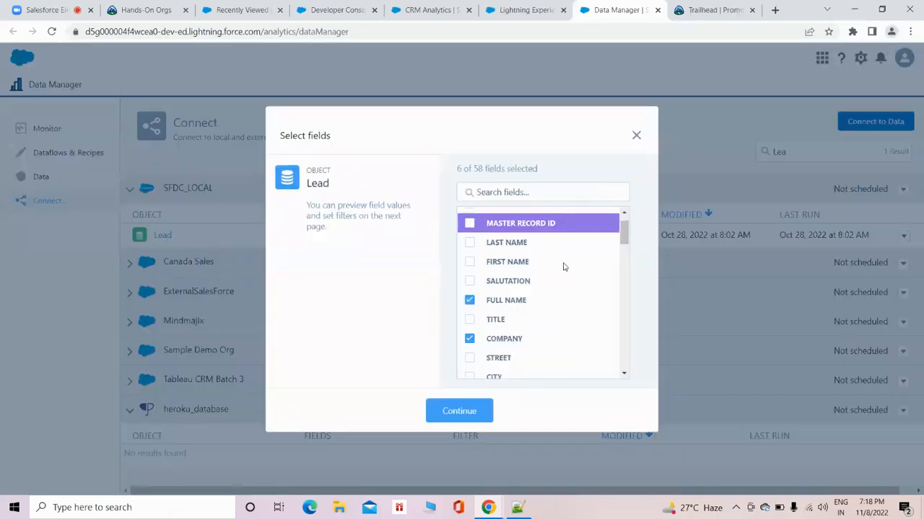
{"action": "scroll", "coordinate": [550, 279], "scroll_direction": "up", "scroll_amount": 5}
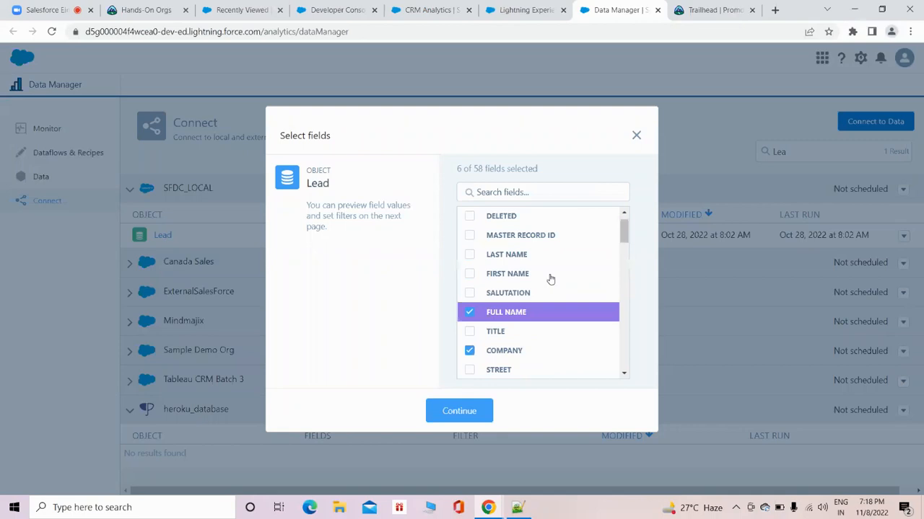
{"action": "scroll", "coordinate": [521, 263], "scroll_direction": "down", "scroll_amount": 5}
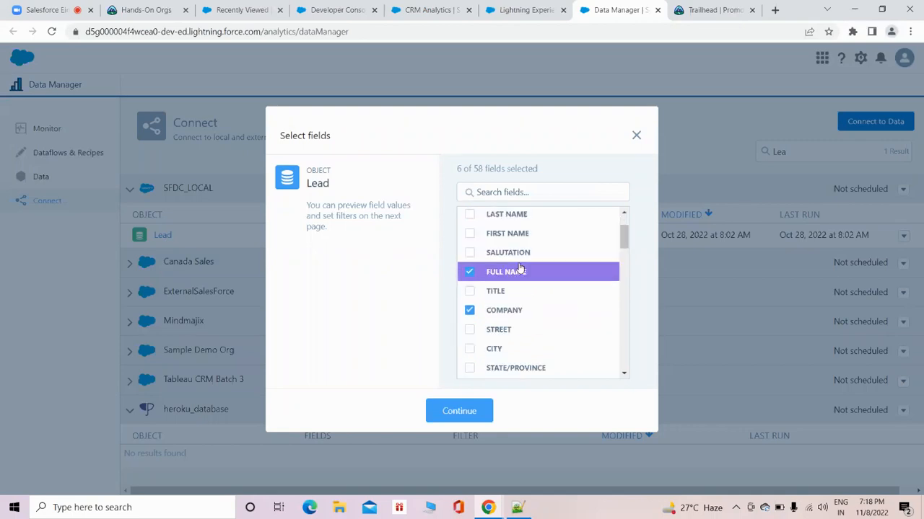
{"action": "scroll", "coordinate": [524, 274], "scroll_direction": "down", "scroll_amount": 3}
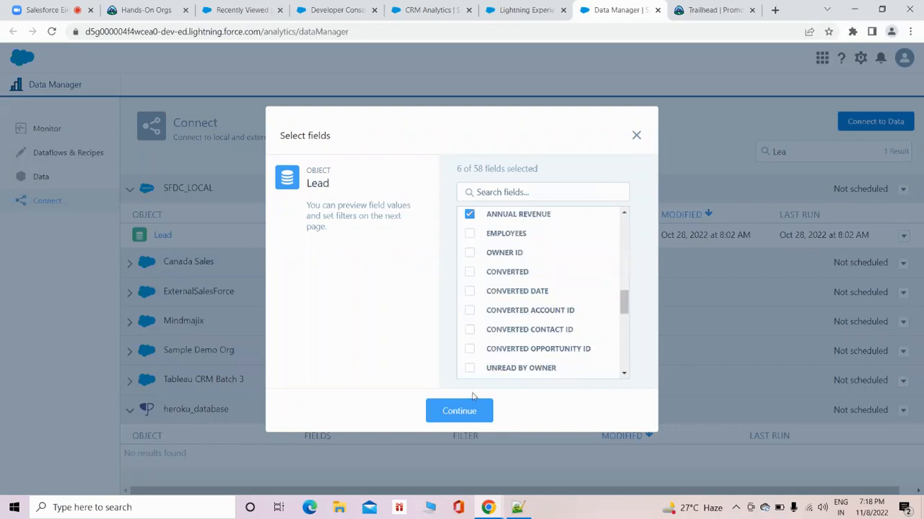
{"action": "left_click", "coordinate": [459, 410]}
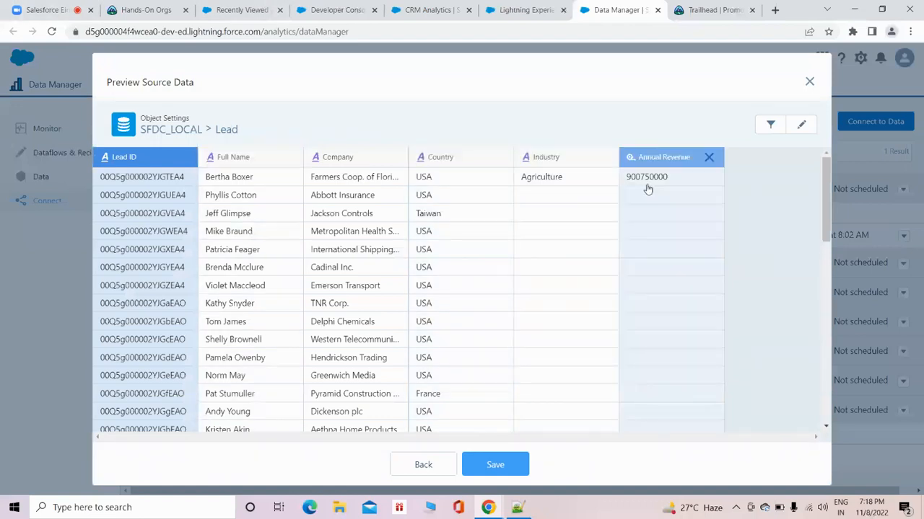
{"action": "left_click", "coordinate": [810, 83]}
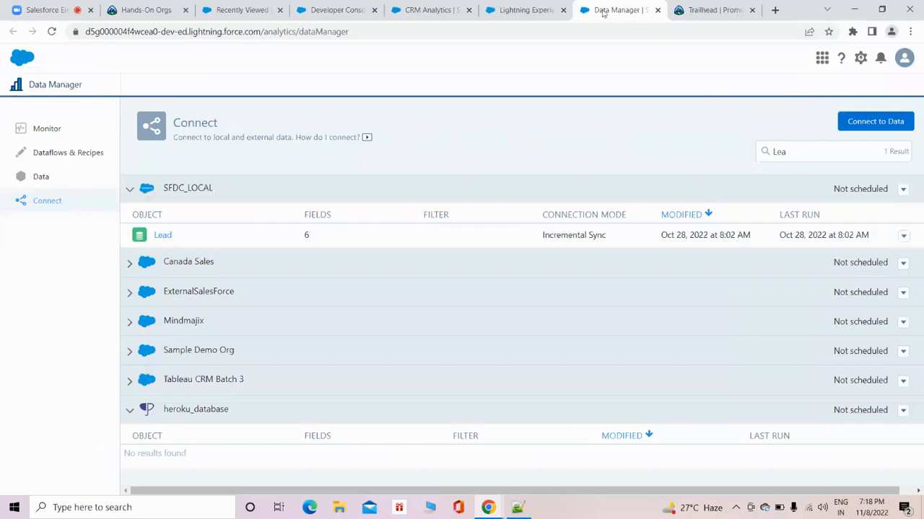
Move the Recently Viewed leads browser tab directly after the meeting tab, check the meeting attendees, and return to the leads list.
{"action": "left_click", "coordinate": [441, 9]}
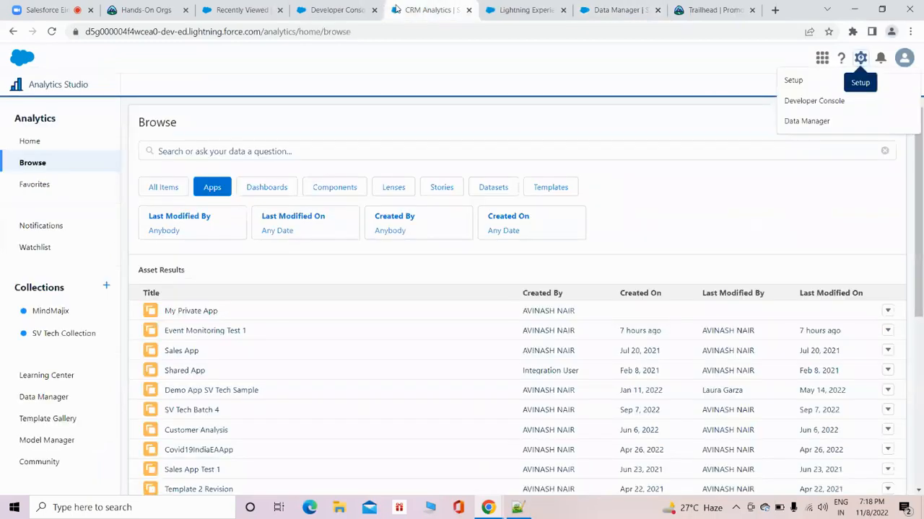
{"action": "left_click", "coordinate": [236, 7]}
{"action": "left_click", "coordinate": [141, 10]}
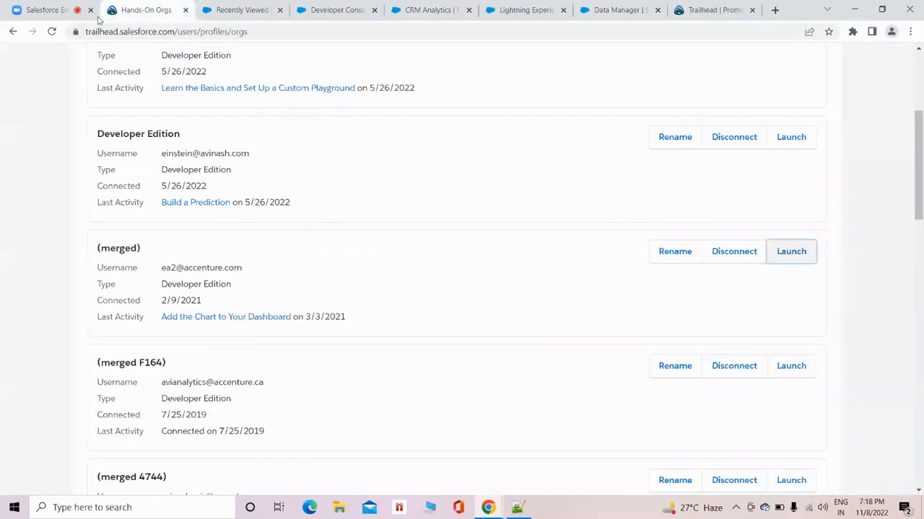
{"action": "left_click", "coordinate": [43, 10]}
{"action": "left_click_drag", "start_coordinate": [235, 9], "coordinate": [126, 8]}
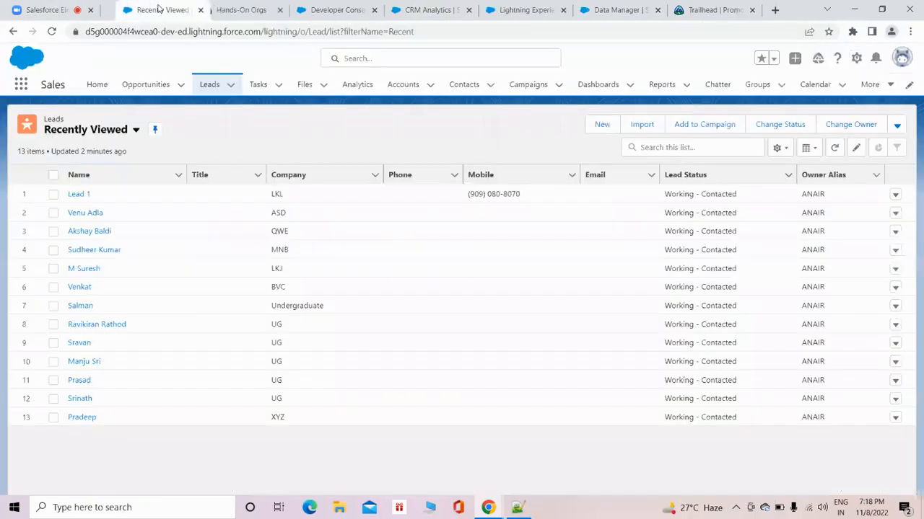
{"action": "left_click", "coordinate": [43, 9]}
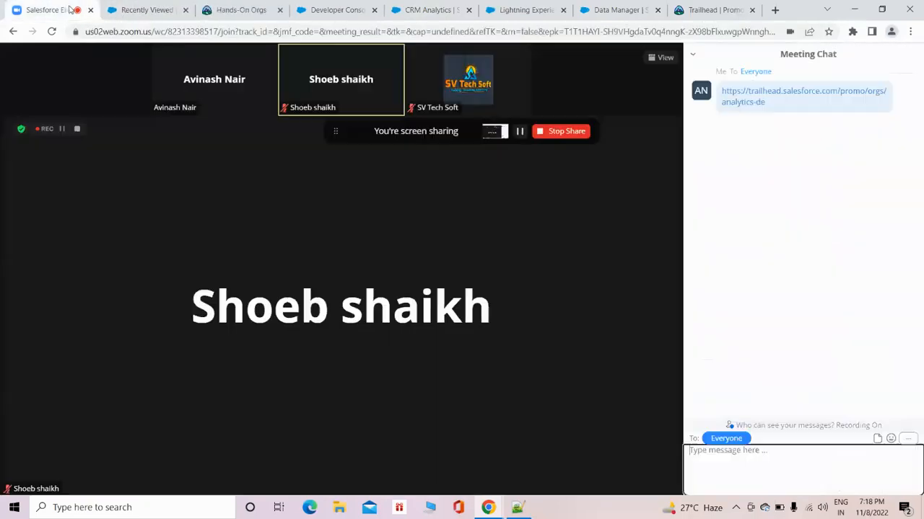
{"action": "left_click", "coordinate": [140, 9]}
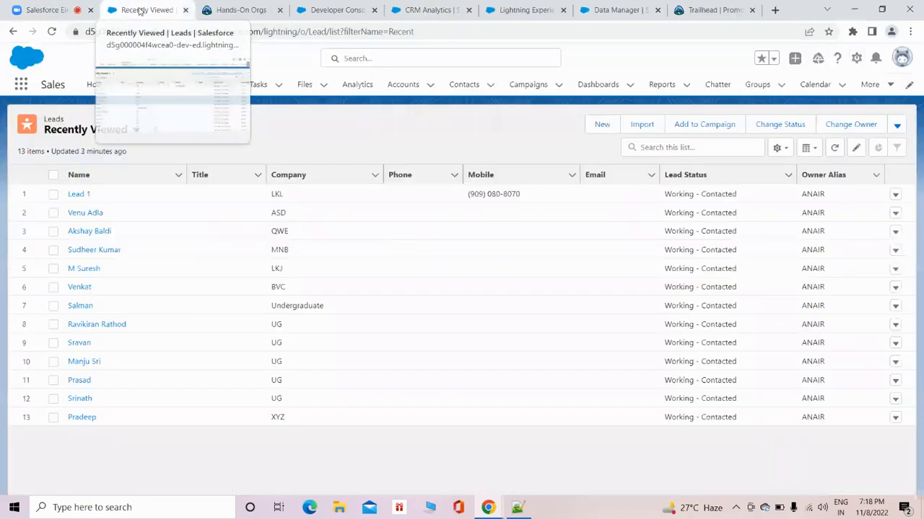
Create and save a new lead with the attendee's first and last name and the company ABC.
{"action": "left_click", "coordinate": [602, 125]}
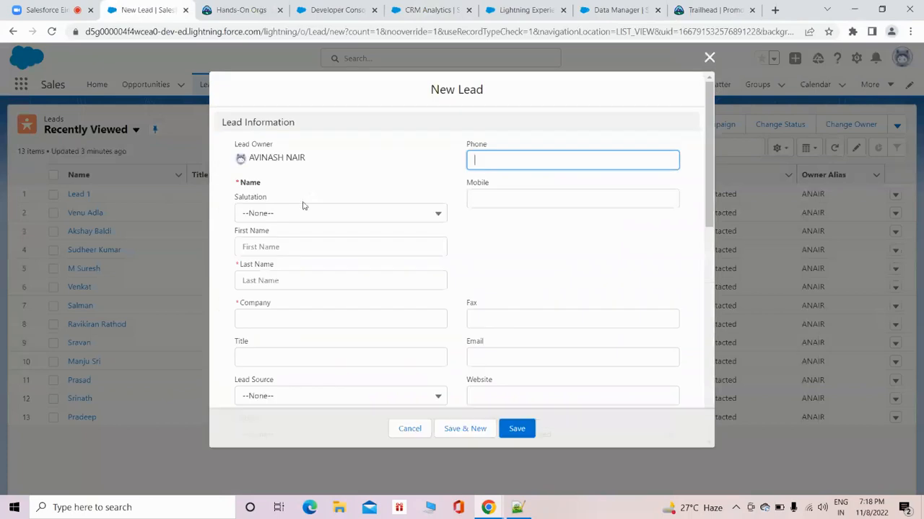
{"action": "left_click", "coordinate": [296, 247]}
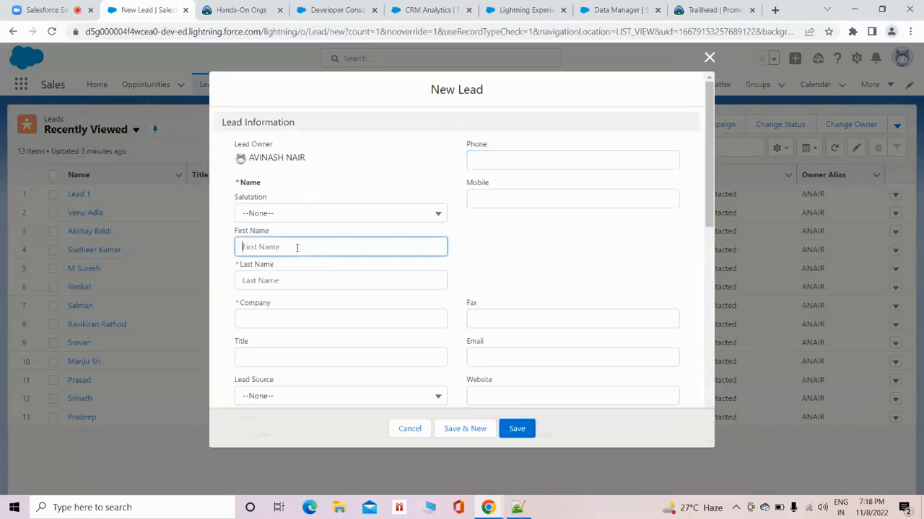
{"action": "left_click", "coordinate": [32, 11]}
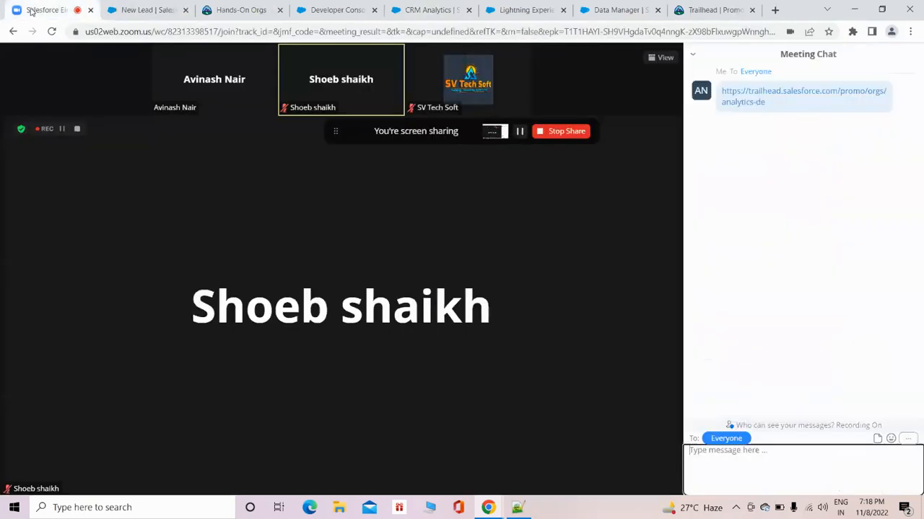
{"action": "left_click", "coordinate": [166, 9]}
{"action": "left_click", "coordinate": [286, 280]}
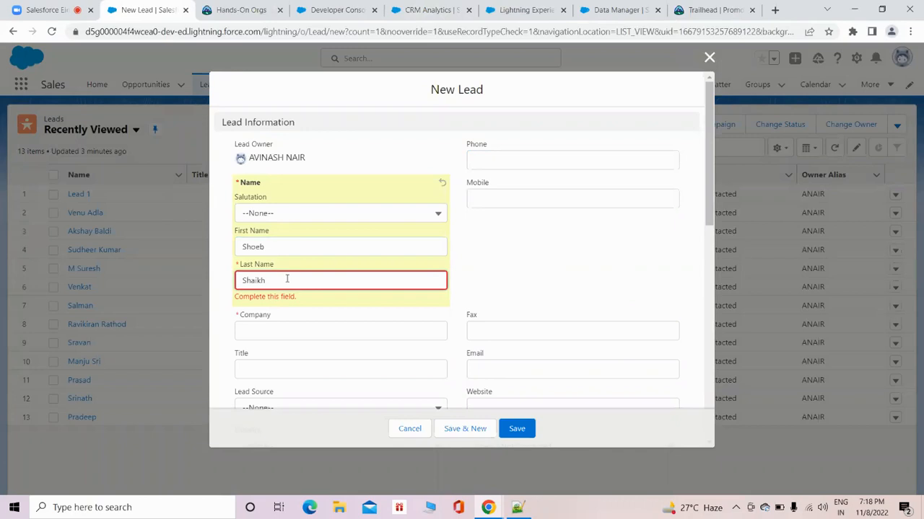
{"action": "left_click", "coordinate": [302, 333]}
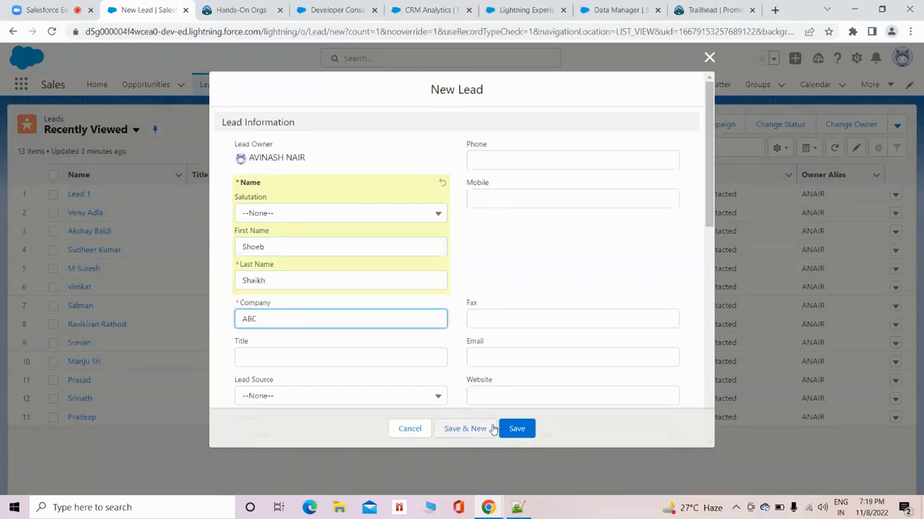
{"action": "left_click", "coordinate": [521, 432]}
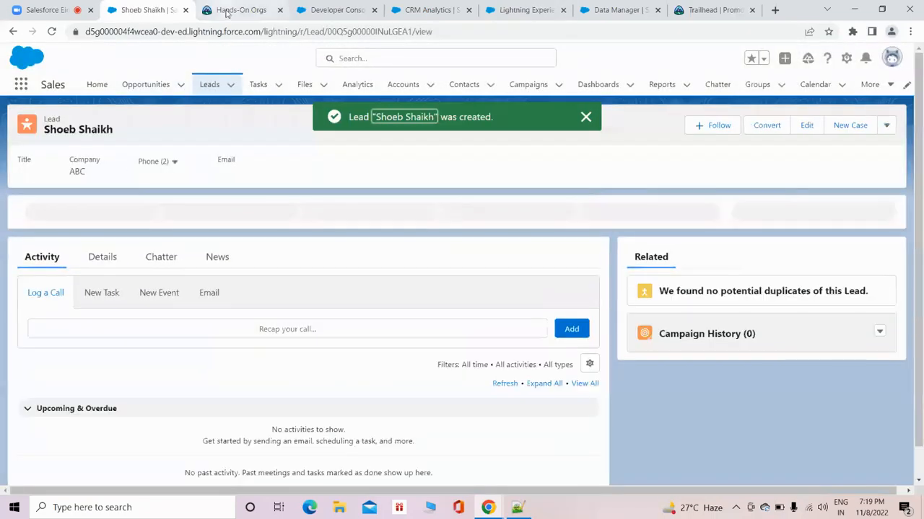
Place the Developer Console browser tab after the new lead's tab and refresh the Lead query results.
{"action": "left_click_drag", "start_coordinate": [316, 13], "coordinate": [227, 13]}
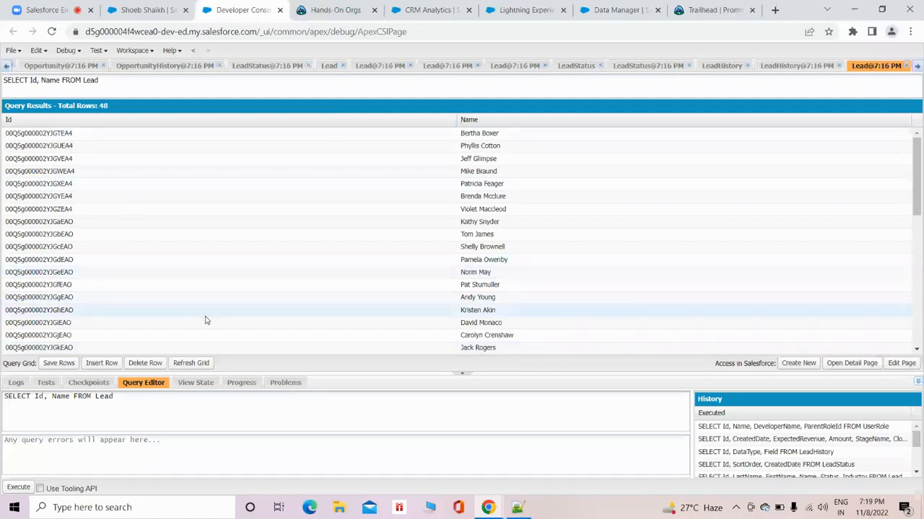
{"action": "left_click", "coordinate": [191, 363]}
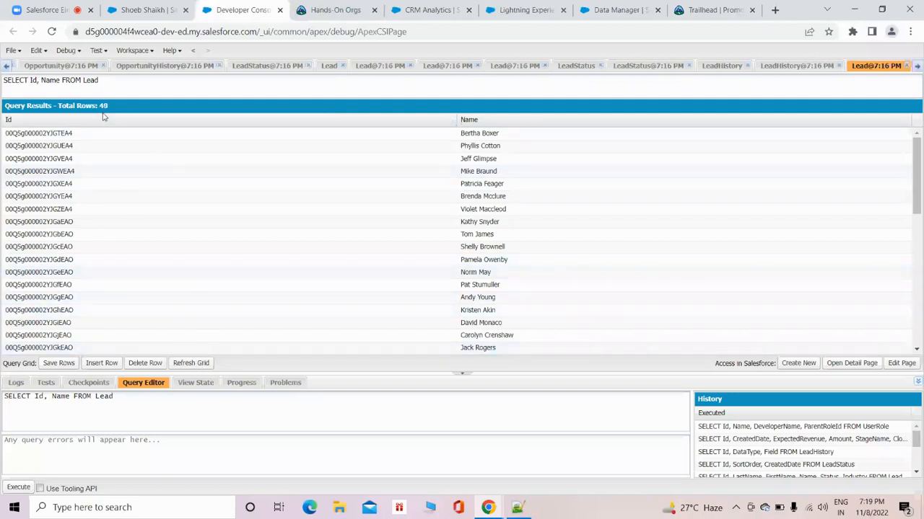
Return to the Data Manager connections and show the available actions for the SFDC_LOCAL Lead object.
{"action": "left_click", "coordinate": [428, 10]}
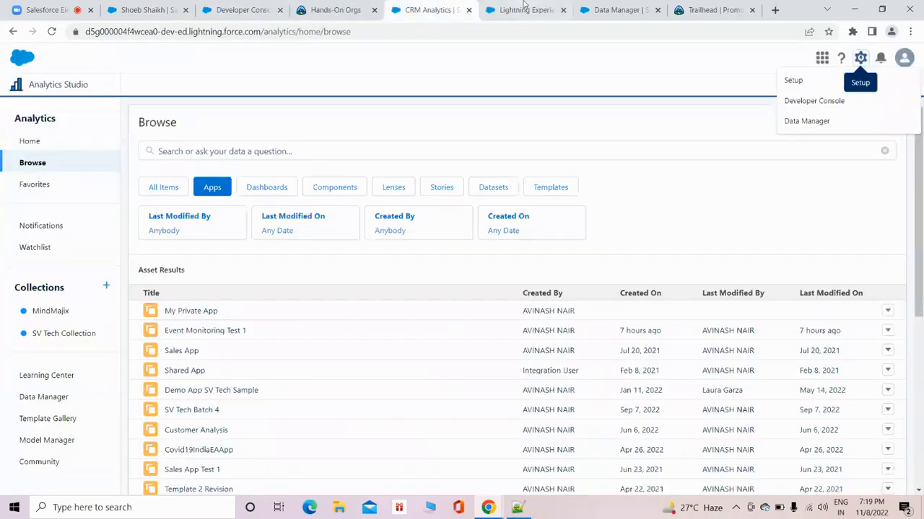
{"action": "left_click", "coordinate": [521, 10]}
{"action": "left_click", "coordinate": [617, 10]}
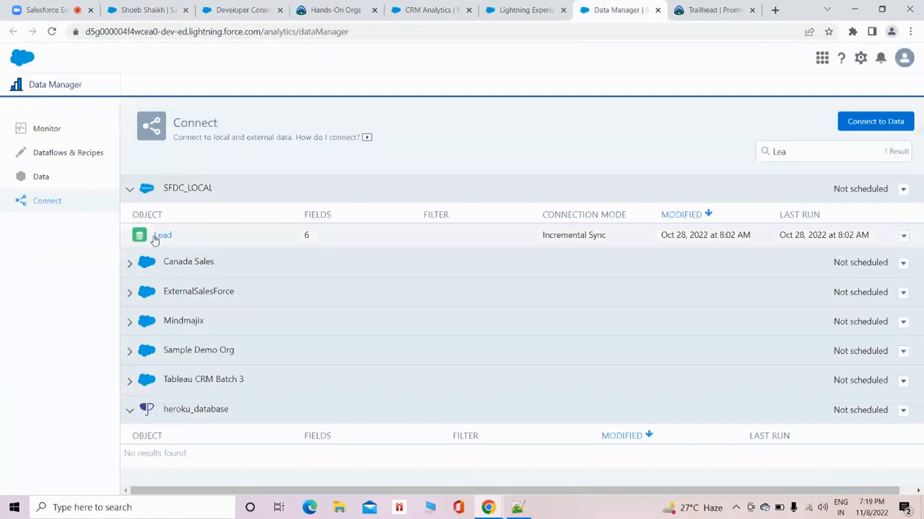
{"action": "left_click", "coordinate": [904, 236]}
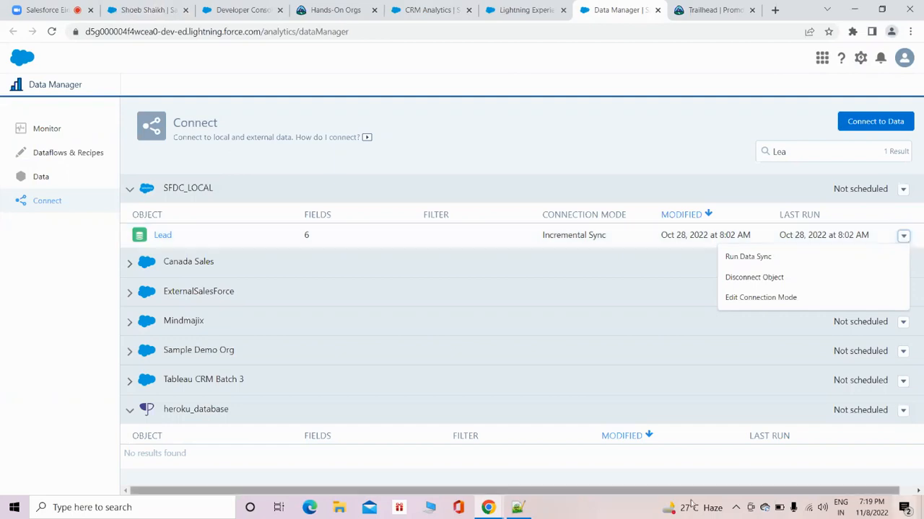
Switch to Notepad++ and start a note below the ETL Approach line with "In Salesforce CRM".
{"action": "left_click", "coordinate": [518, 507]}
{"action": "left_click", "coordinate": [240, 167]}
{"action": "key", "text": "Return"}
{"action": "key", "text": "Return"}
{"action": "type", "text": "In"}
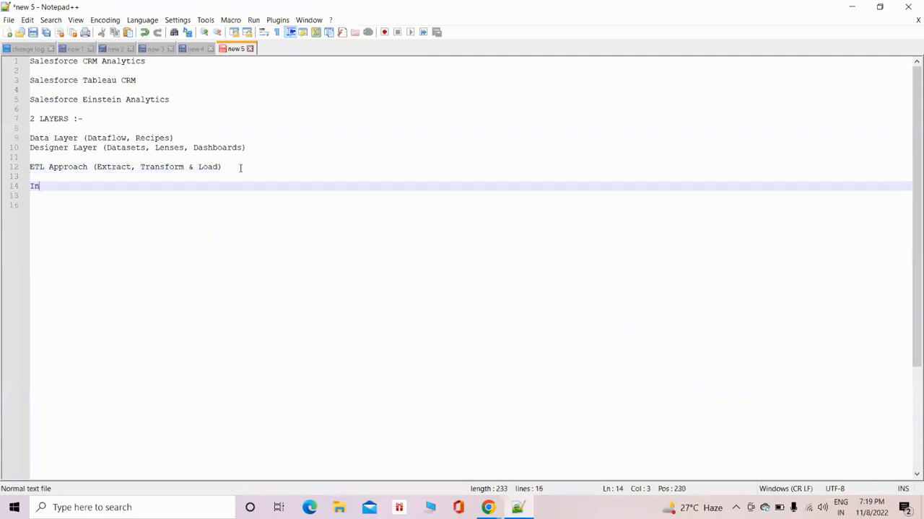
{"action": "type", "text": " Salesforce"}
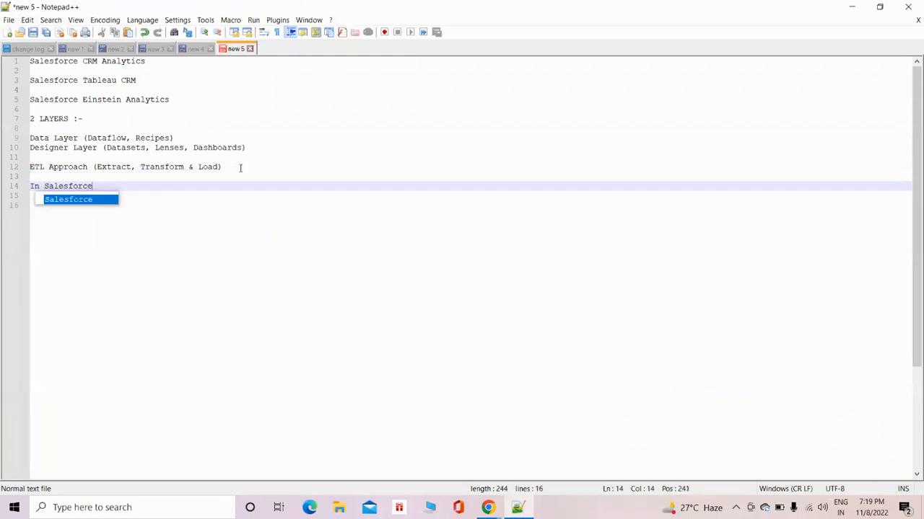
{"action": "scroll", "coordinate": [240, 168], "scroll_direction": "down", "scroll_amount": 5}
{"action": "left_click", "coordinate": [240, 168]}
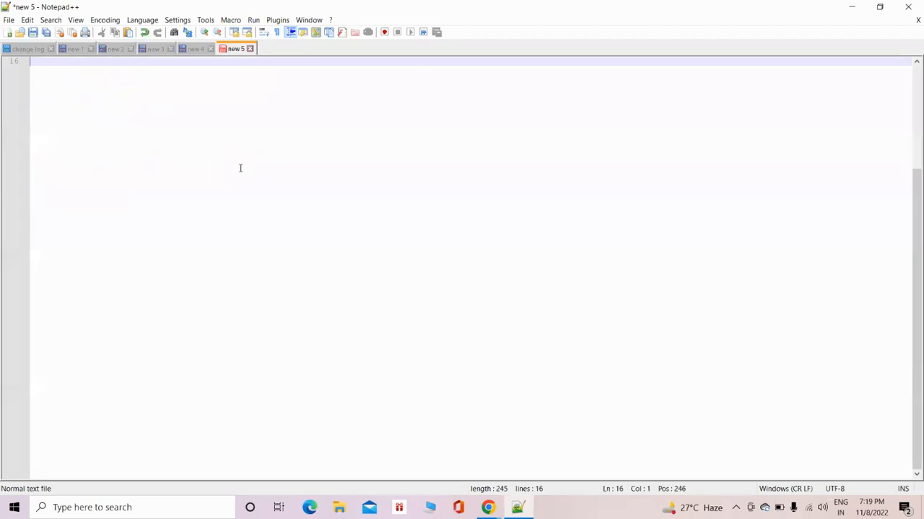
{"action": "left_click", "coordinate": [196, 49]}
{"action": "left_click", "coordinate": [232, 49]}
{"action": "scroll", "coordinate": [251, 94], "scroll_direction": "up", "scroll_amount": 5}
{"action": "left_click", "coordinate": [97, 186]}
{"action": "type", "text": "CRM "}
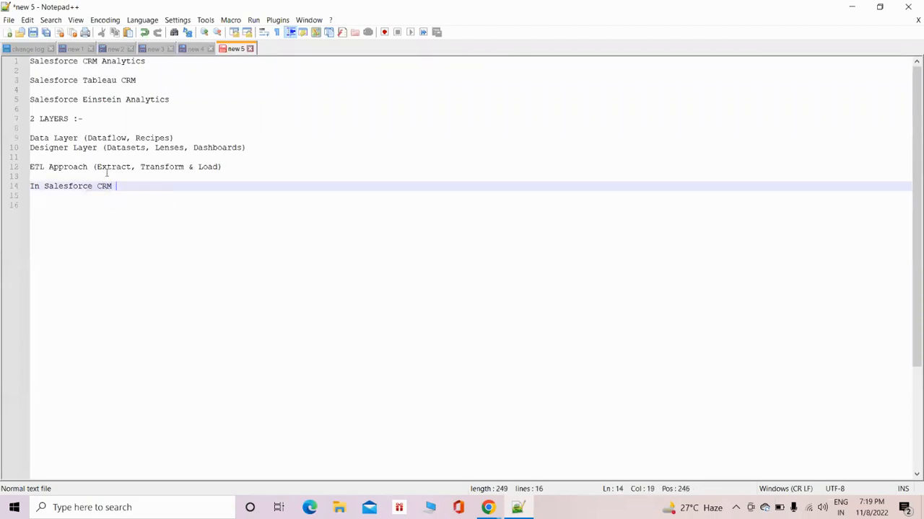
{"action": "type", "text": "Analytics, you do"}
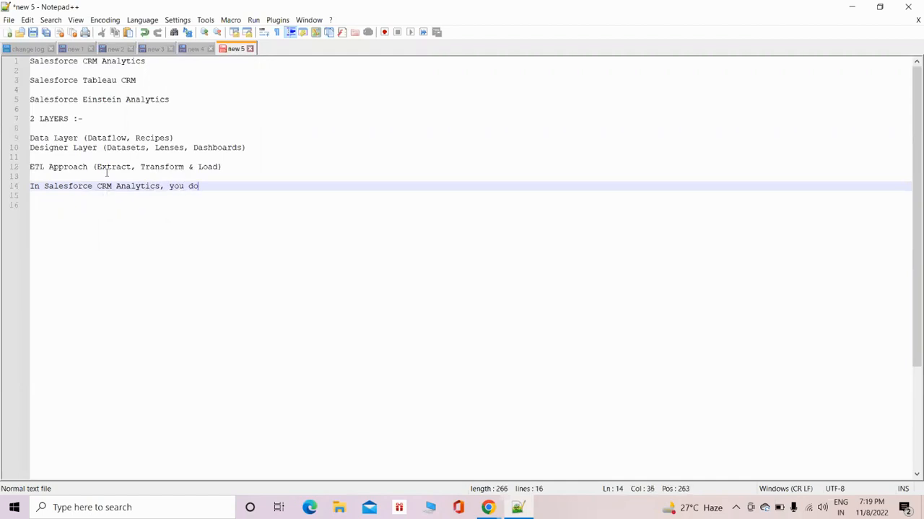
{"action": "type", "text": "n't g"}
Continue the note line with "Analytics, you don't get to see the data real time".
{"action": "type", "text": "et to see the data real ti"}
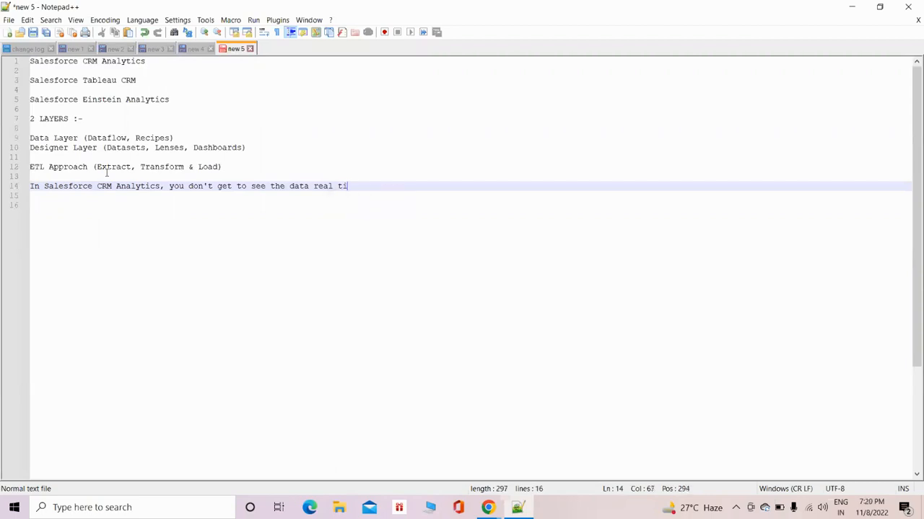
{"action": "type", "text": "me......but you can get the "}
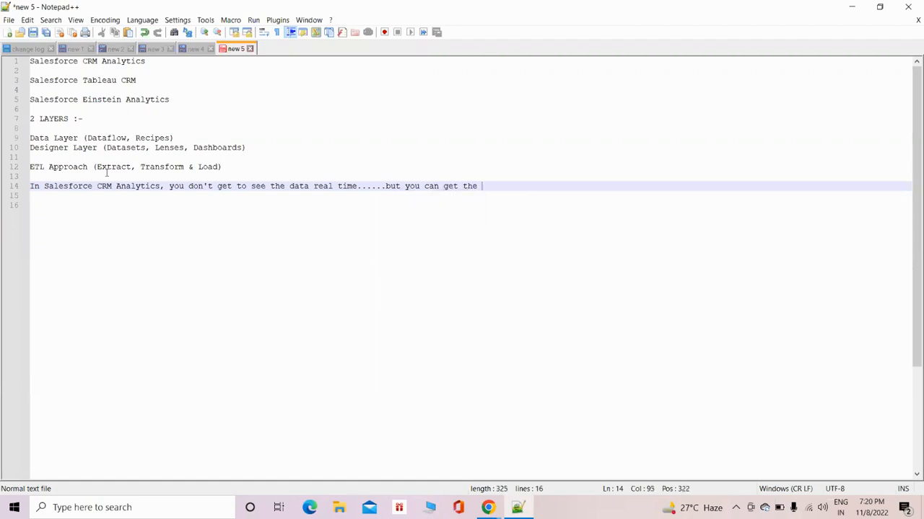
{"action": "type", "text": "data close "}
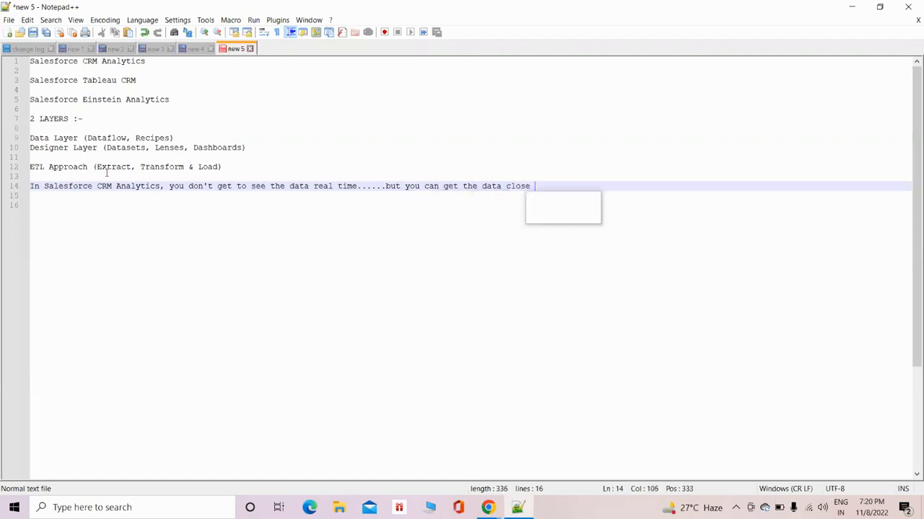
{"action": "type", "text": "to real time."}
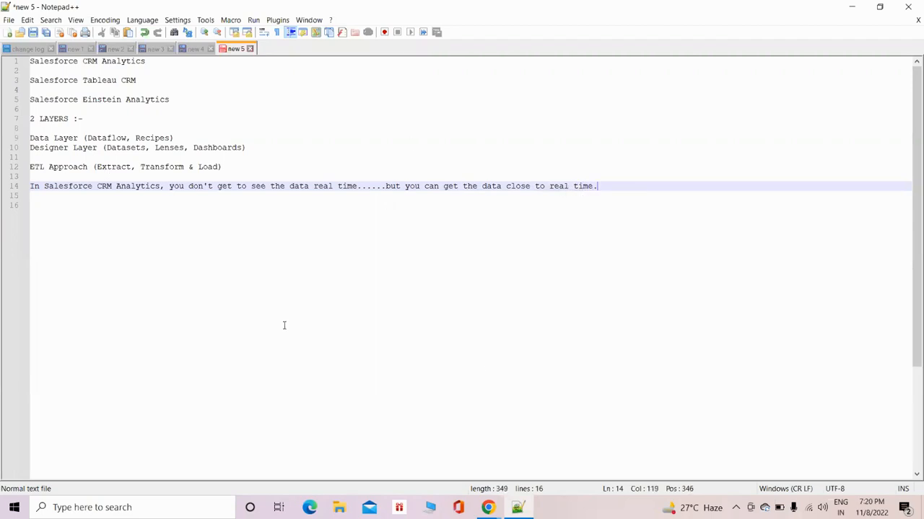
{"action": "type", "text": " by scheduling"}
Finish the note line with "......but you can get the data close to real time" and "by scheduling", and return to the Data Manager.
{"action": "left_click", "coordinate": [850, 9]}
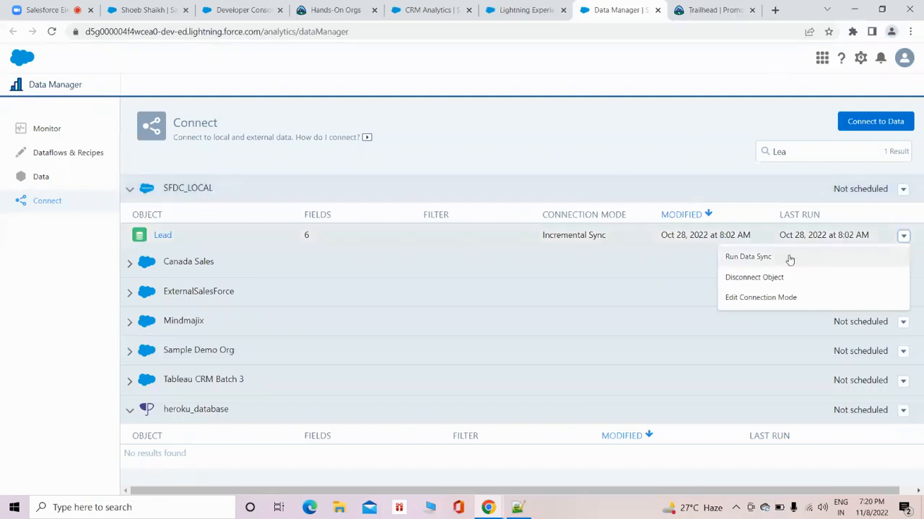
Try a SFDC_LOCAL sync schedule by minute, running every 15 minutes, and close the schedule settings without saving.
{"action": "left_click", "coordinate": [902, 190]}
{"action": "left_click", "coordinate": [873, 212]}
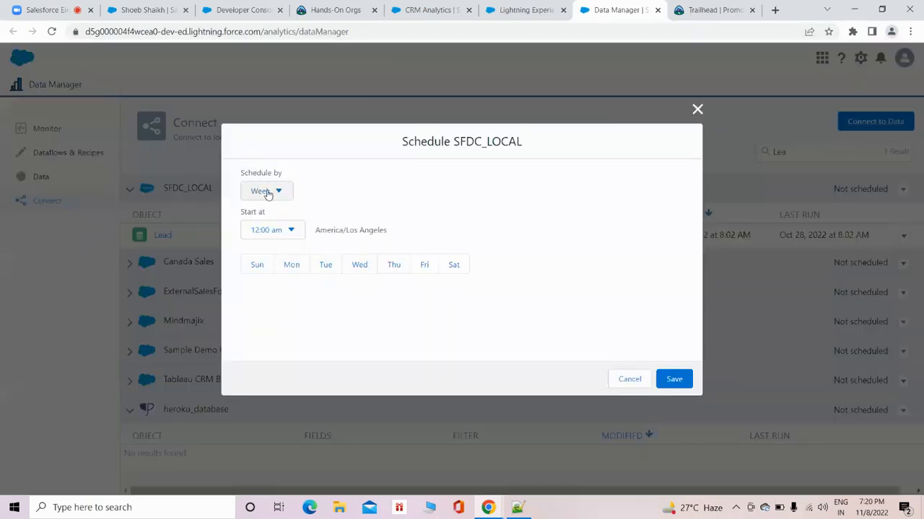
{"action": "left_click", "coordinate": [267, 191]}
{"action": "left_click", "coordinate": [280, 216]}
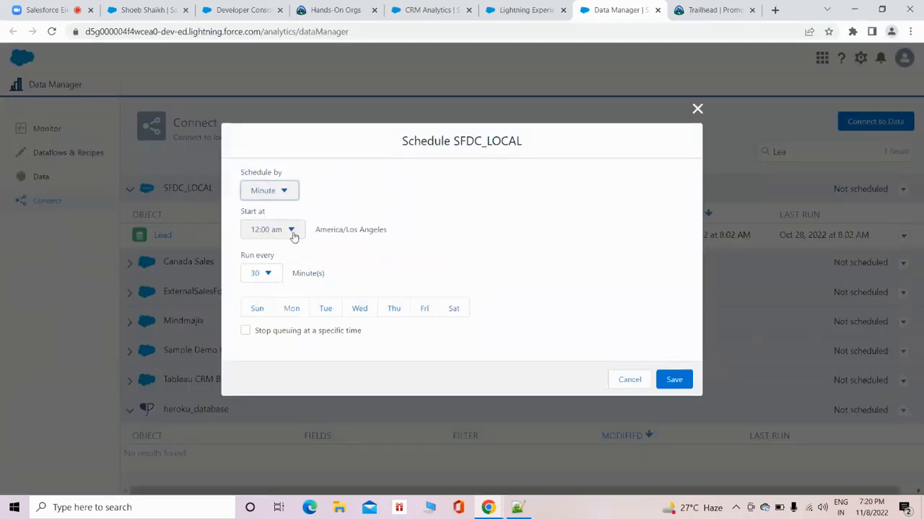
{"action": "left_click", "coordinate": [262, 272]}
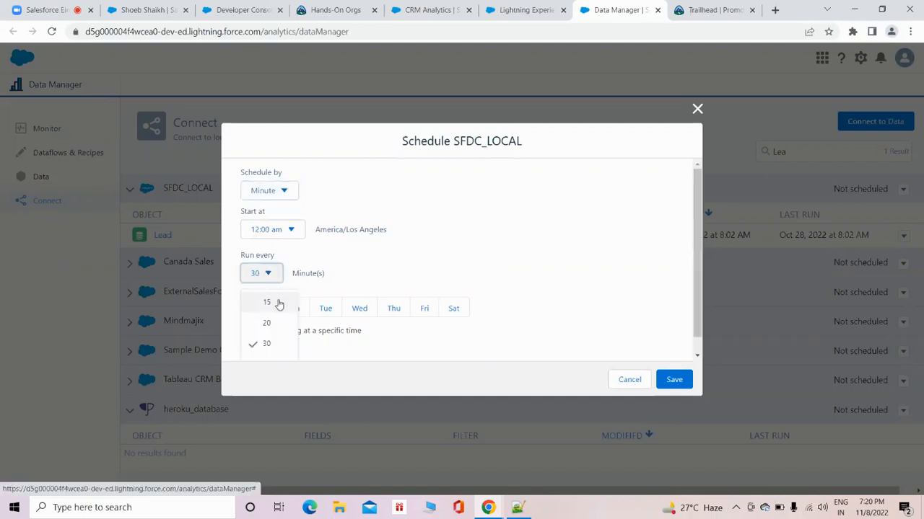
{"action": "left_click", "coordinate": [267, 303]}
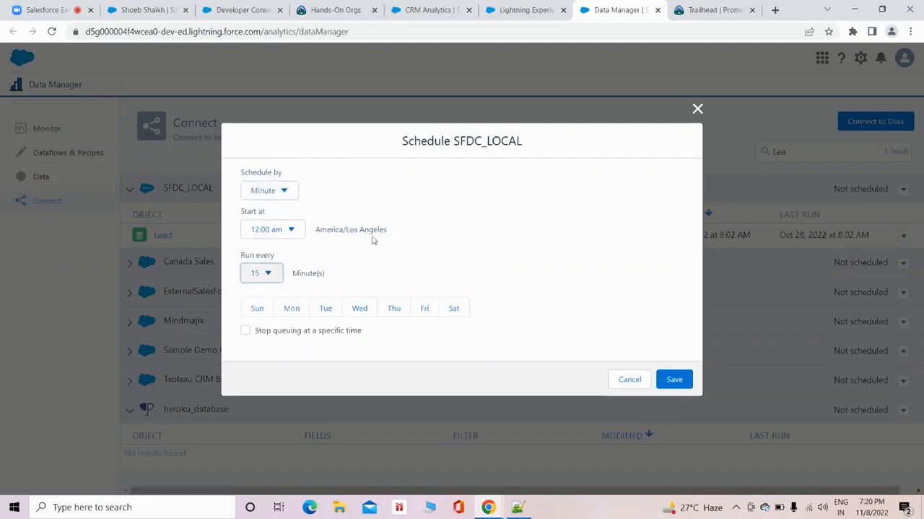
{"action": "left_click", "coordinate": [268, 273]}
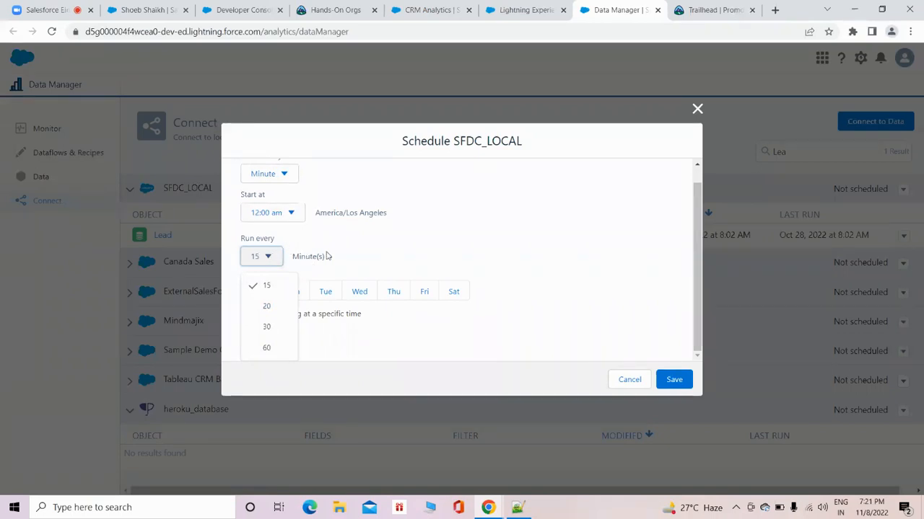
{"action": "left_click", "coordinate": [697, 109]}
{"action": "left_click", "coordinate": [697, 108]}
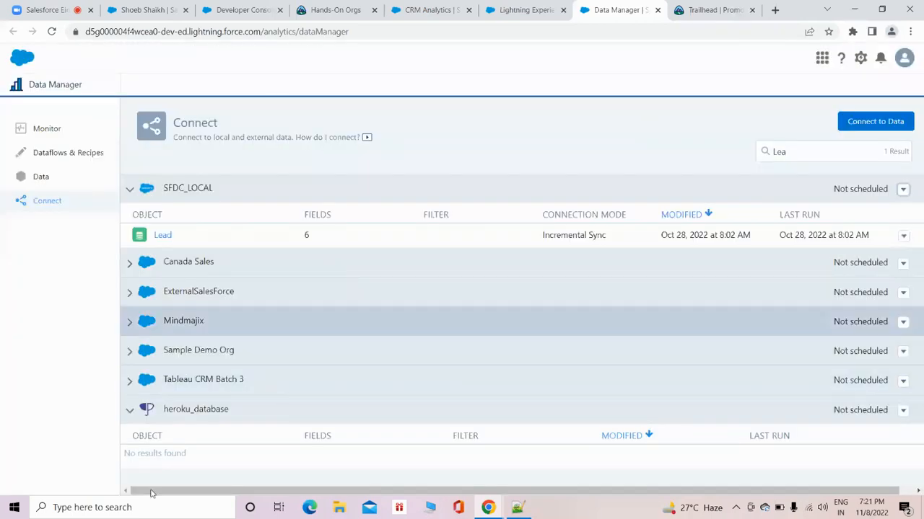
Run a full data sync of the SFDC_LOCAL Lead object.
{"action": "left_click", "coordinate": [903, 236]}
{"action": "left_click", "coordinate": [753, 264]}
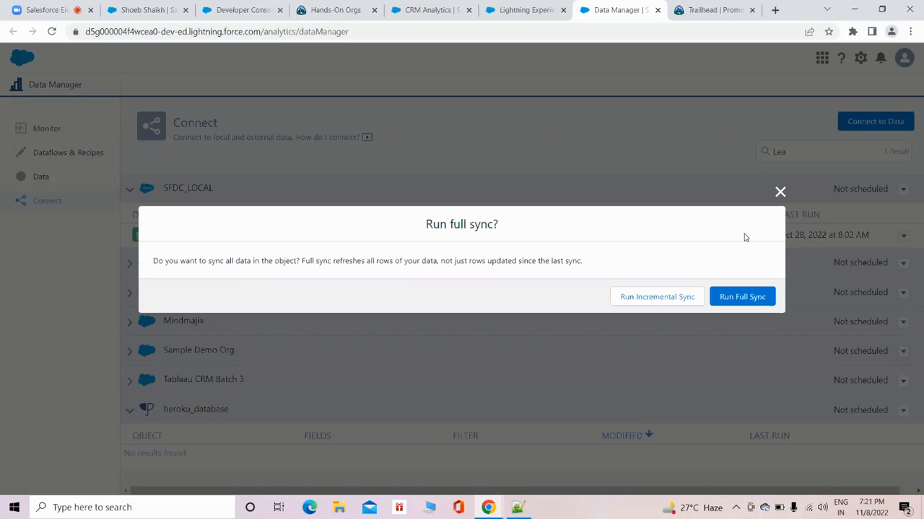
{"action": "left_click", "coordinate": [752, 296]}
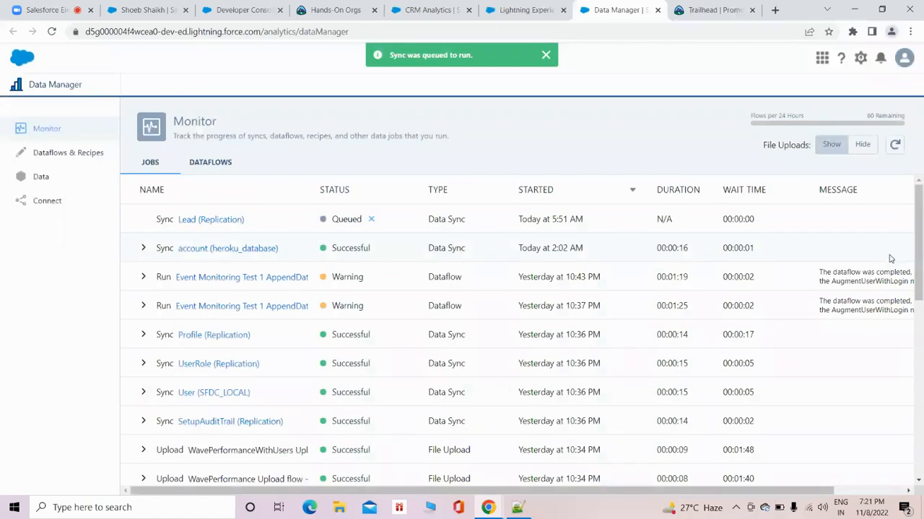
Refresh the Monitor jobs list repeatedly to follow the progress of the Lead replication sync.
{"action": "left_click", "coordinate": [896, 145]}
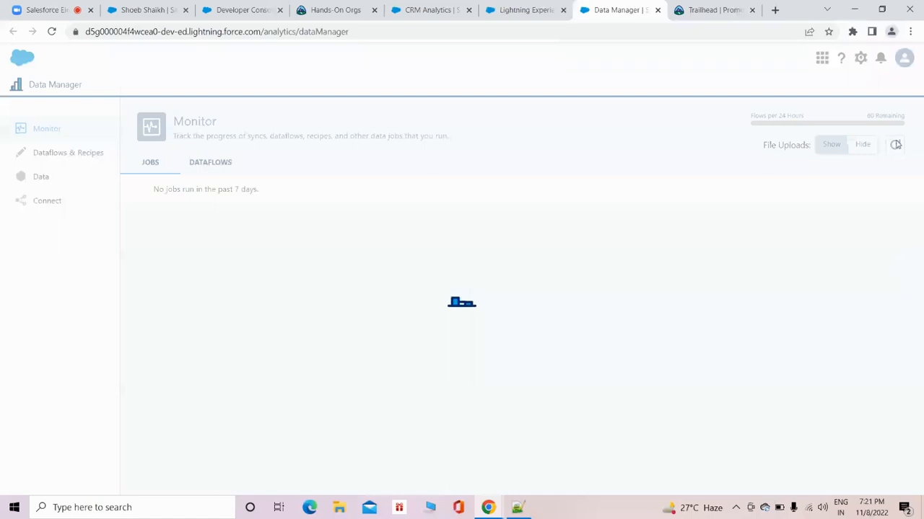
{"action": "left_click", "coordinate": [895, 144]}
{"action": "left_click", "coordinate": [895, 144]}
{"action": "left_click", "coordinate": [896, 144]}
{"action": "left_click", "coordinate": [896, 145]}
{"action": "left_click", "coordinate": [895, 145]}
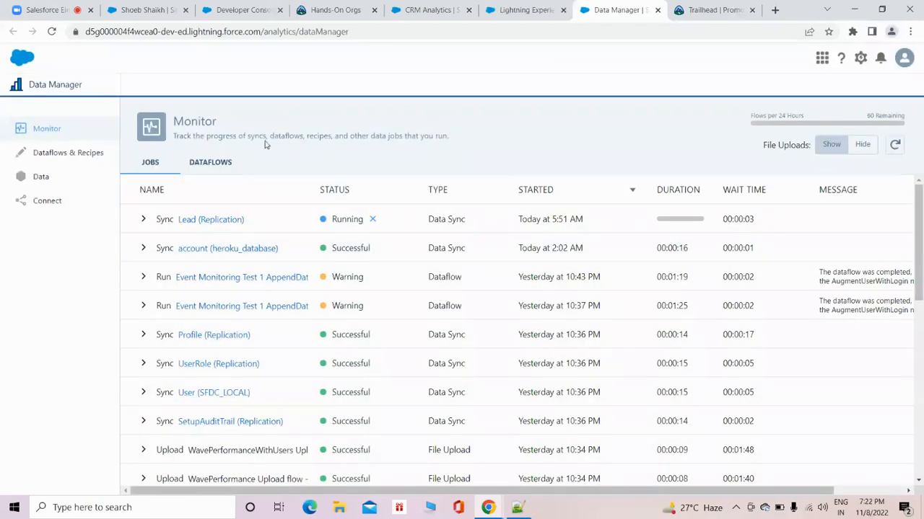
{"action": "left_click_drag", "start_coordinate": [194, 139], "coordinate": [417, 137]}
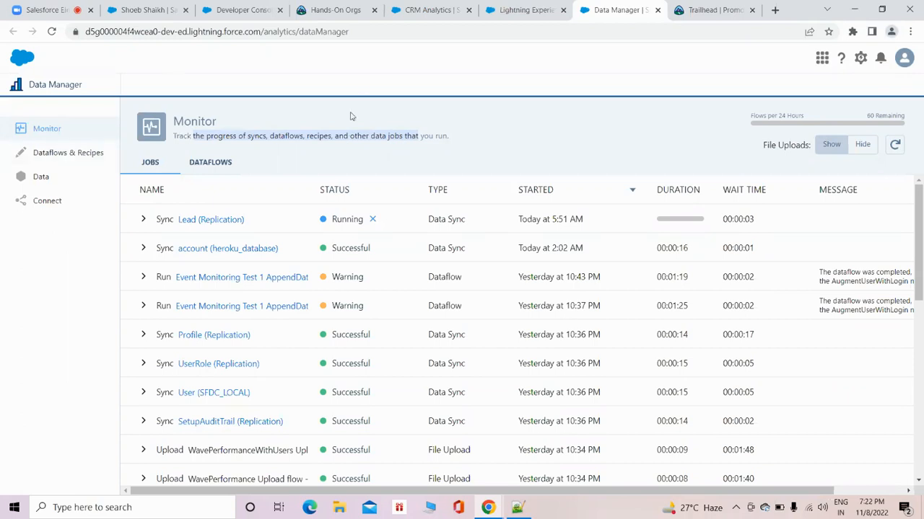
{"action": "left_click", "coordinate": [894, 145]}
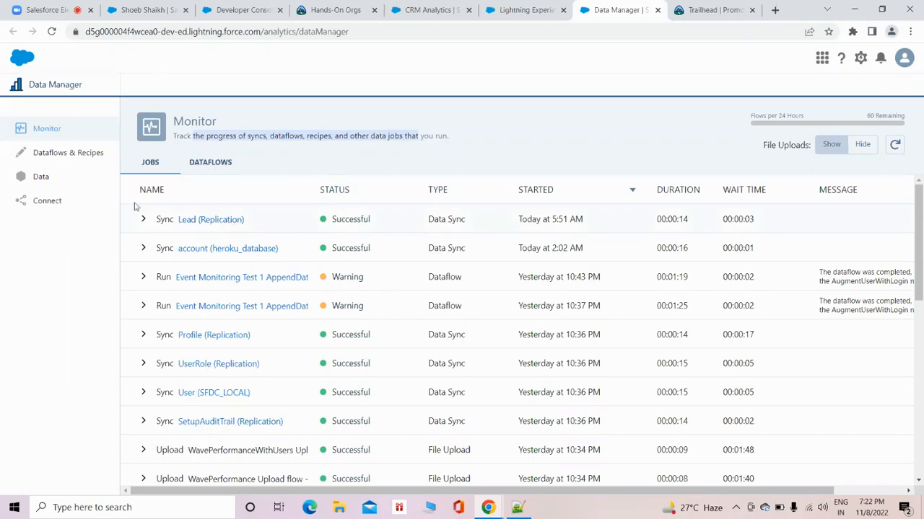
View the existing recipes and dataflows in the Dataflows & Recipes section.
{"action": "left_click", "coordinate": [79, 157]}
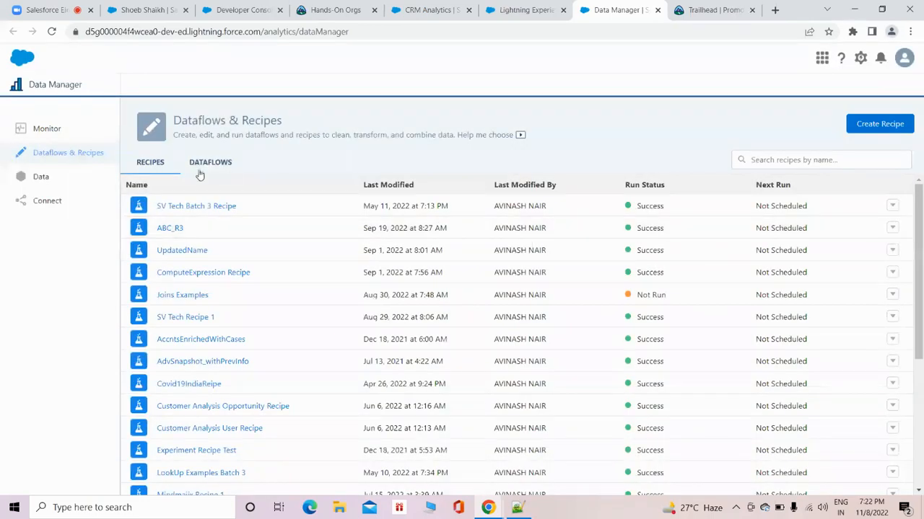
{"action": "left_click", "coordinate": [206, 164]}
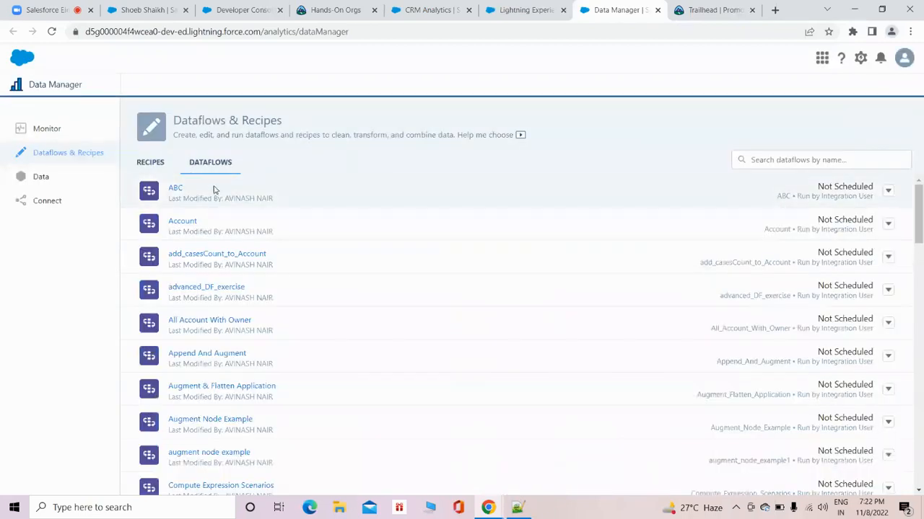
{"action": "left_click", "coordinate": [153, 164]}
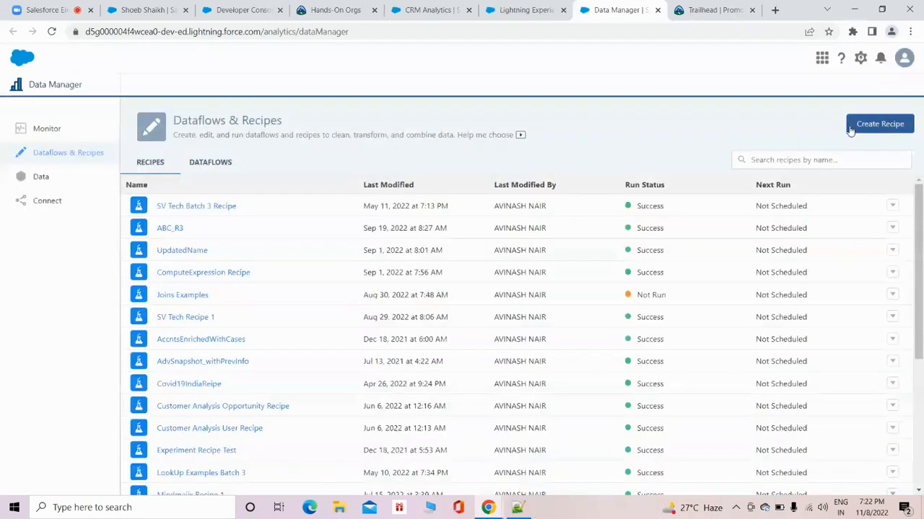
Open the ABC dataflow in the dataflow editor.
{"action": "left_click", "coordinate": [219, 169]}
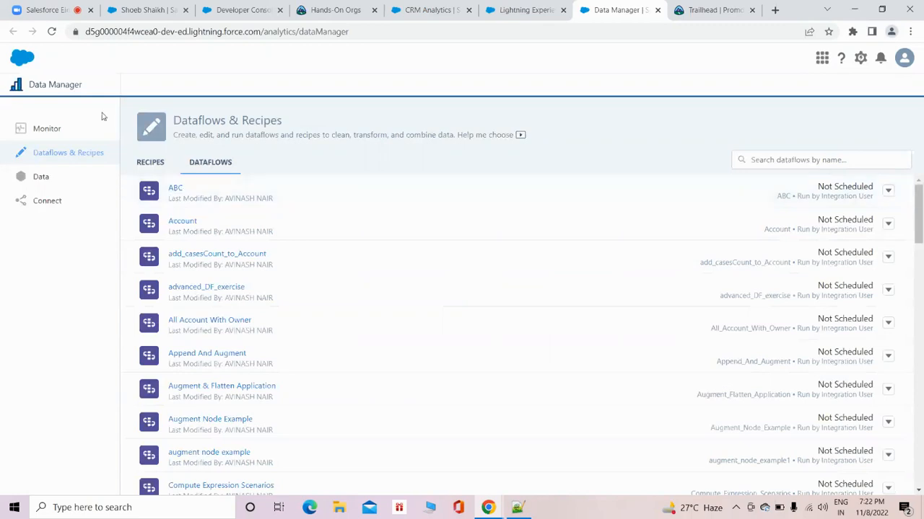
{"action": "left_click", "coordinate": [177, 189]}
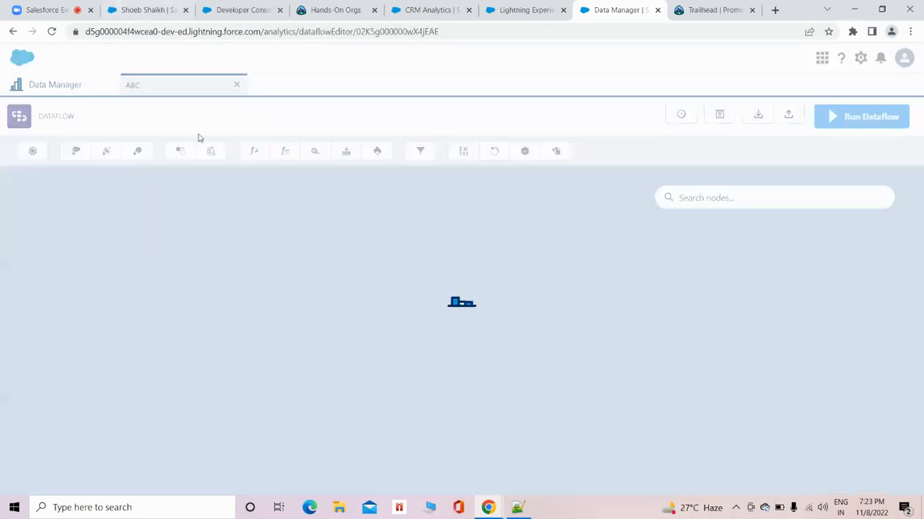
{"action": "scroll", "coordinate": [449, 301], "scroll_direction": "down", "scroll_amount": 5}
{"action": "scroll", "coordinate": [538, 255], "scroll_direction": "down", "scroll_amount": 8}
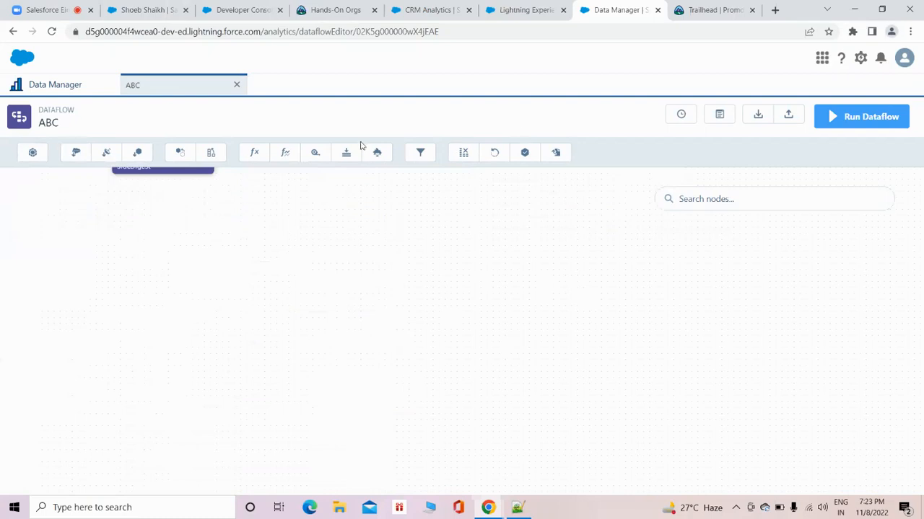
Start a new sfdcDigest node named Demo_Lead with Lead as its source object.
{"action": "left_click", "coordinate": [75, 153]}
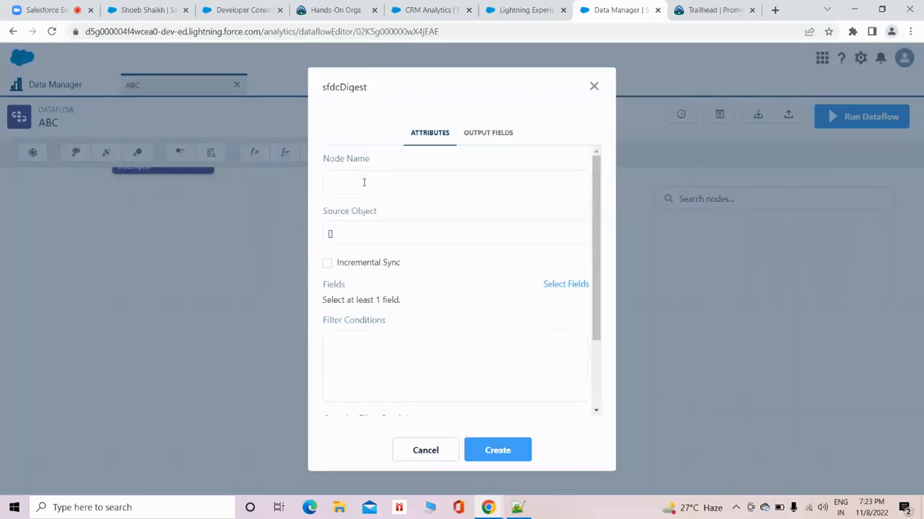
{"action": "type", "text": "Demo_Leads"}
{"action": "left_click", "coordinate": [411, 238]}
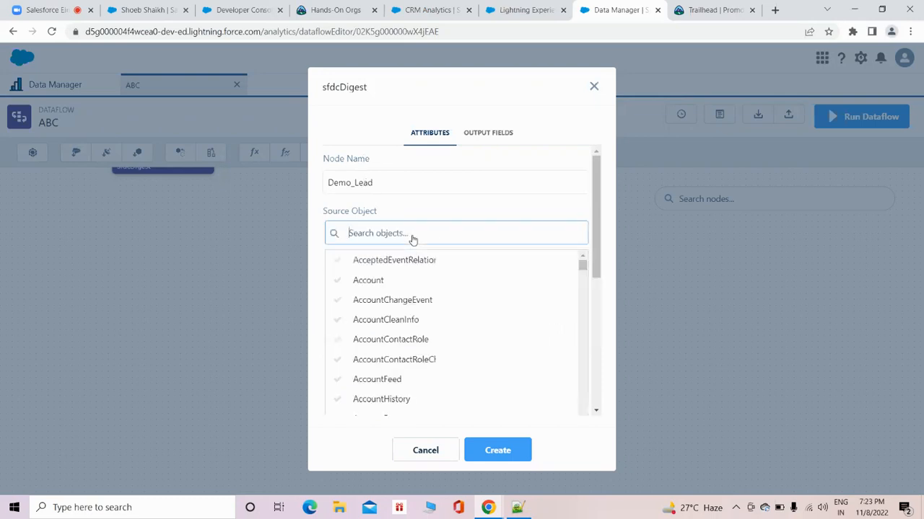
{"action": "type", "text": "Lea"}
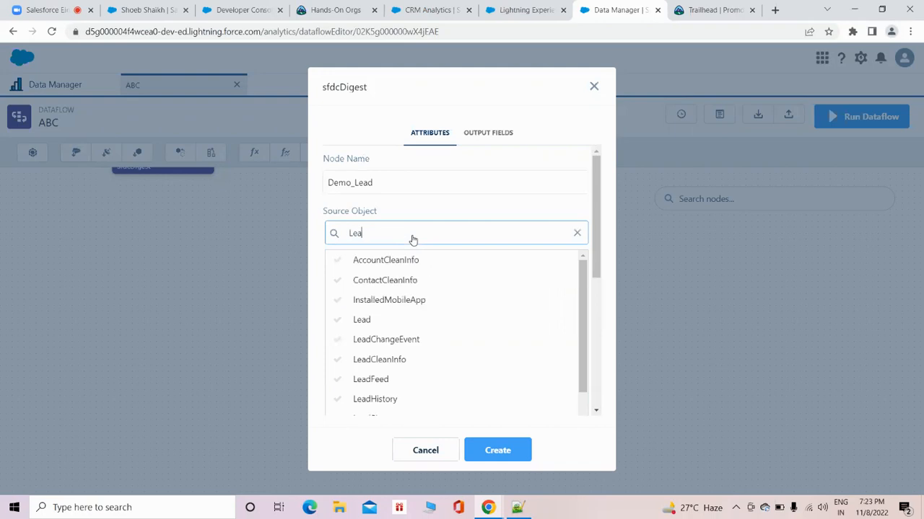
{"action": "left_click", "coordinate": [362, 319]}
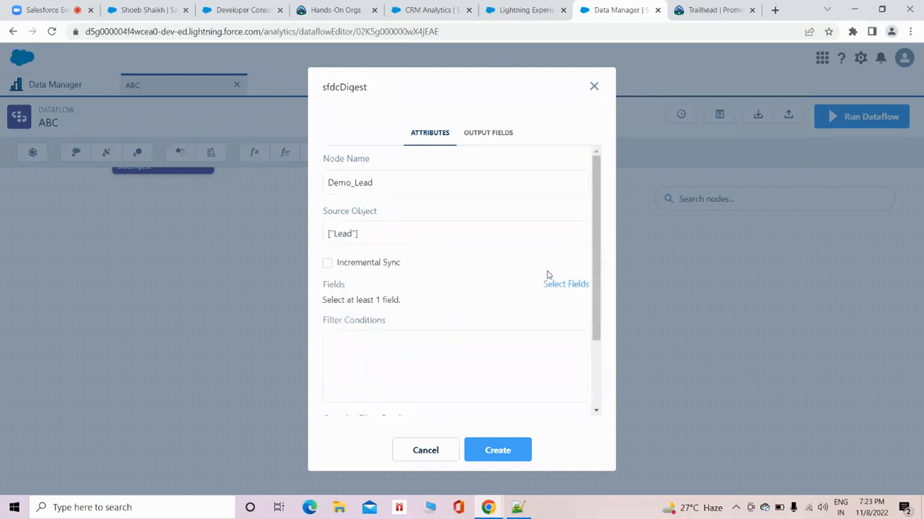
Select the FirstName and Id fields of the Lead object for the Demo_Lead node.
{"action": "left_click", "coordinate": [565, 284]}
{"action": "scroll", "coordinate": [429, 309], "scroll_direction": "down", "scroll_amount": 3}
{"action": "scroll", "coordinate": [429, 309], "scroll_direction": "up", "scroll_amount": 2}
{"action": "scroll", "coordinate": [429, 309], "scroll_direction": "down", "scroll_amount": 5}
{"action": "scroll", "coordinate": [422, 304], "scroll_direction": "down", "scroll_amount": 5}
{"action": "scroll", "coordinate": [373, 305], "scroll_direction": "up", "scroll_amount": 5}
{"action": "scroll", "coordinate": [423, 297], "scroll_direction": "down", "scroll_amount": 3}
{"action": "scroll", "coordinate": [421, 298], "scroll_direction": "down", "scroll_amount": 3}
{"action": "left_click", "coordinate": [354, 342]}
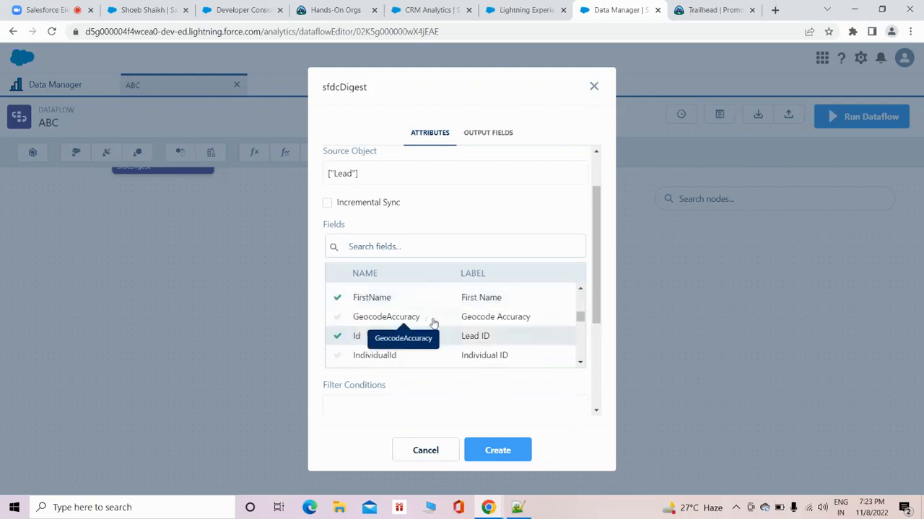
Add the City and AnnualRevenue fields to the selection and create the Demo_Lead node.
{"action": "scroll", "coordinate": [470, 322], "scroll_direction": "up", "scroll_amount": 5}
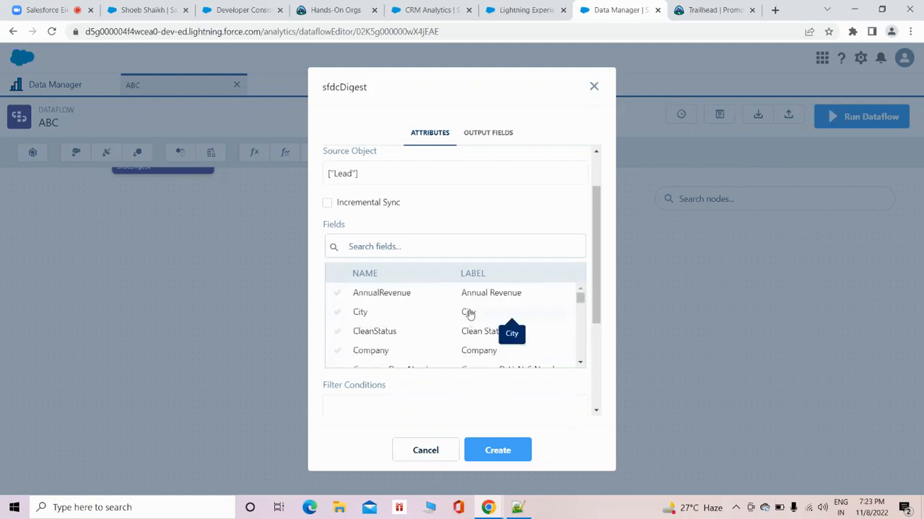
{"action": "scroll", "coordinate": [482, 308], "scroll_direction": "down", "scroll_amount": 5}
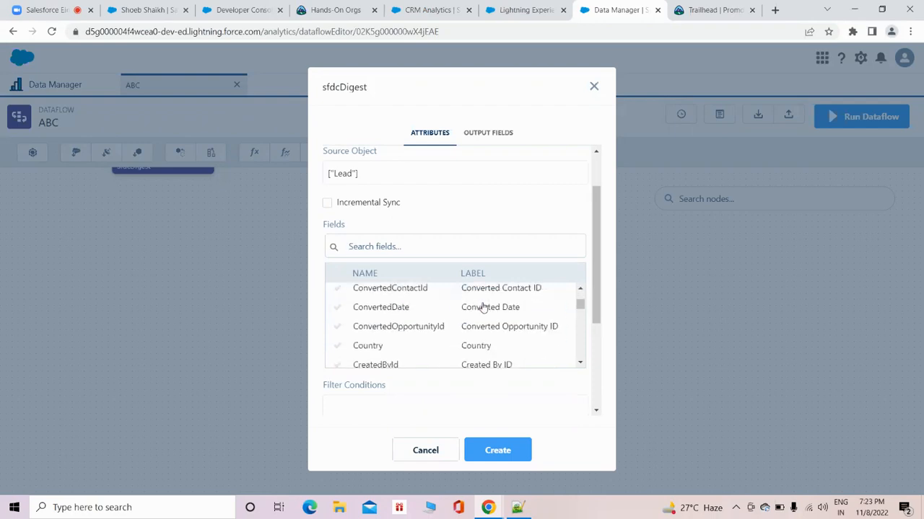
{"action": "scroll", "coordinate": [483, 308], "scroll_direction": "down", "scroll_amount": 3}
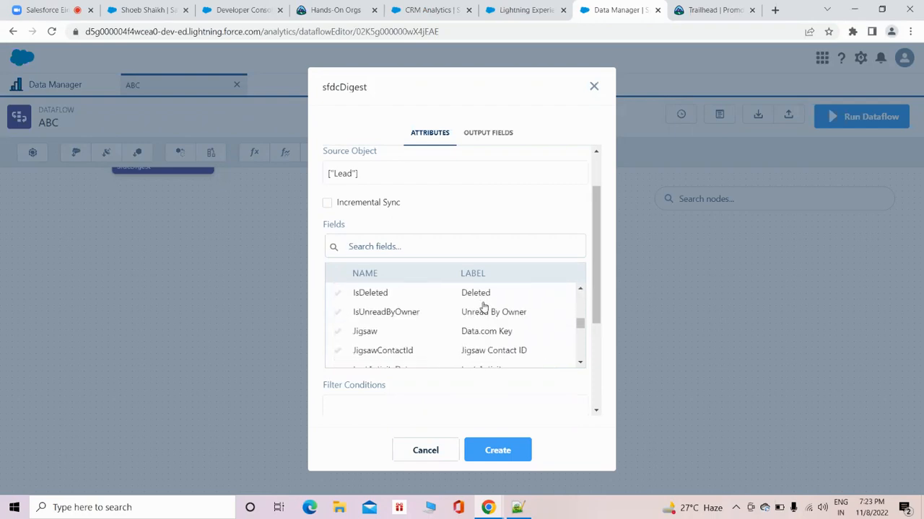
{"action": "scroll", "coordinate": [484, 310], "scroll_direction": "down", "scroll_amount": 6}
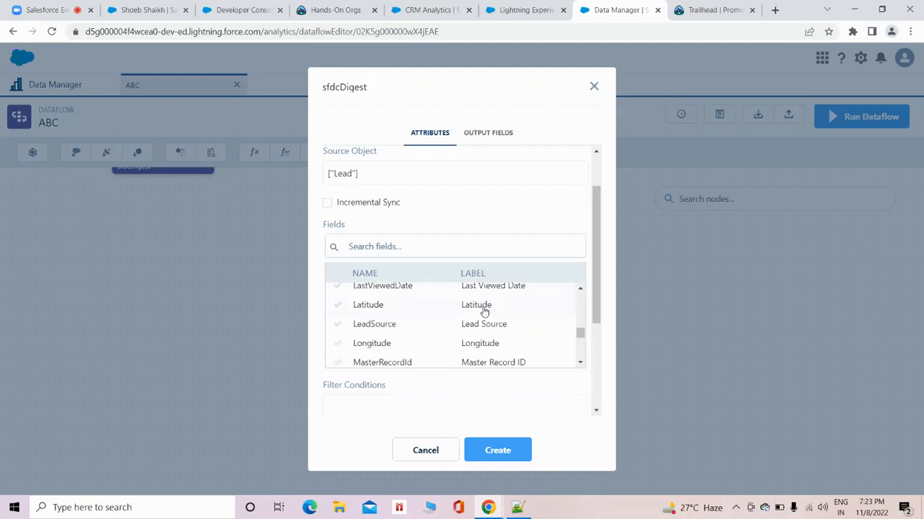
{"action": "scroll", "coordinate": [484, 310], "scroll_direction": "down", "scroll_amount": 3}
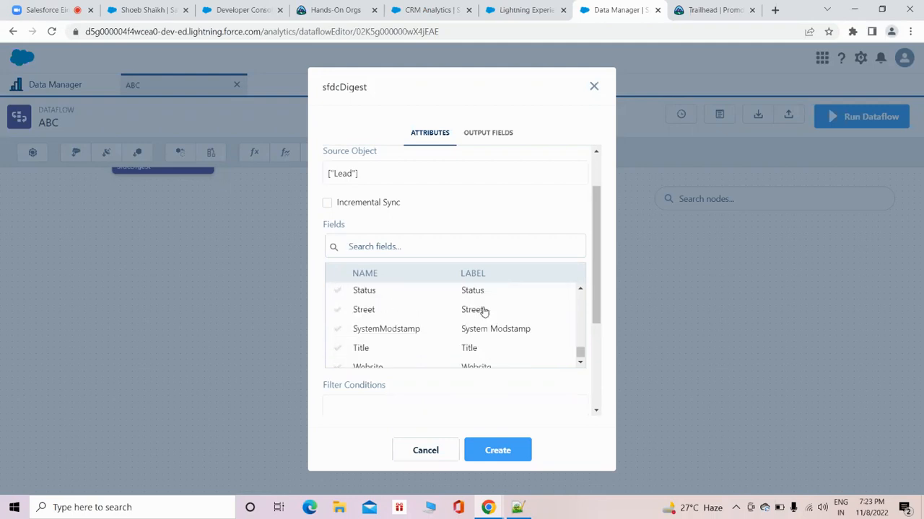
{"action": "scroll", "coordinate": [484, 311], "scroll_direction": "up", "scroll_amount": 15}
{"action": "scroll", "coordinate": [485, 311], "scroll_direction": "up", "scroll_amount": 3}
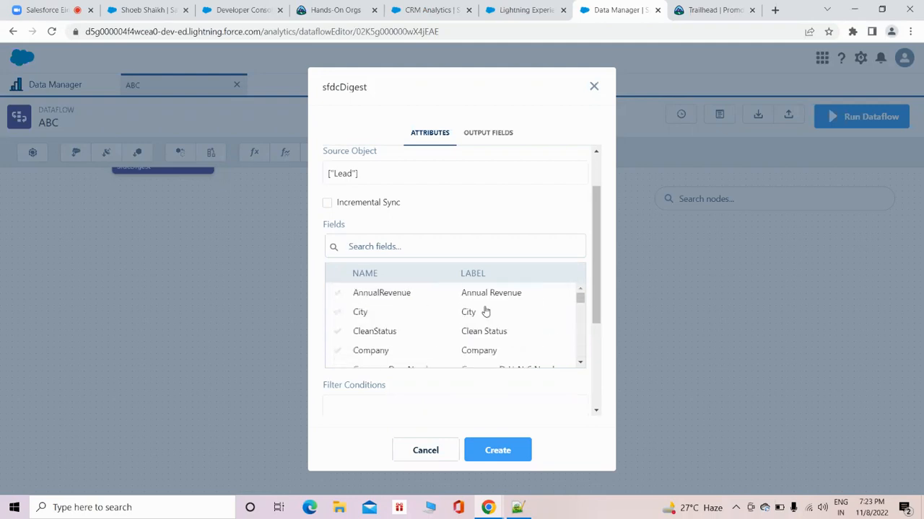
{"action": "left_click", "coordinate": [368, 312]}
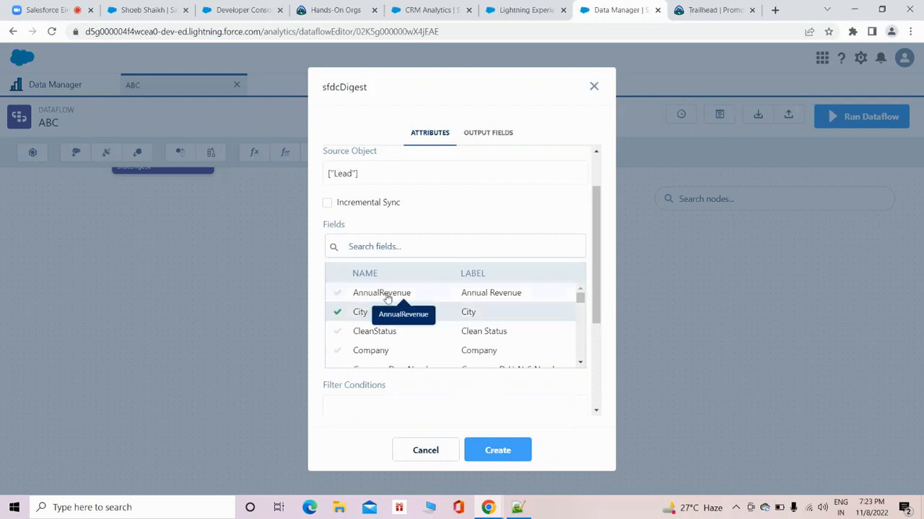
{"action": "left_click", "coordinate": [385, 294]}
{"action": "scroll", "coordinate": [426, 320], "scroll_direction": "down", "scroll_amount": 2}
{"action": "left_click", "coordinate": [509, 453]}
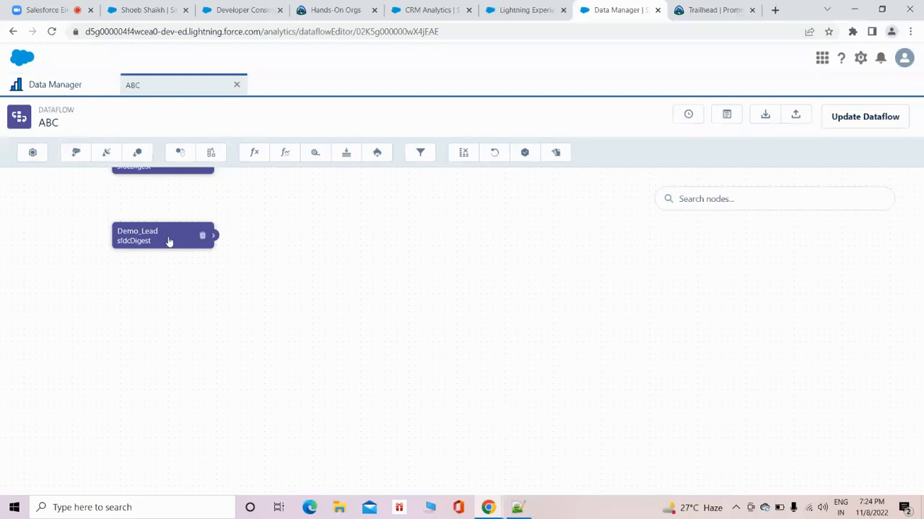
Start a new sfdcRegister node with DemoLead as its node name, alias and dataset name.
{"action": "left_click", "coordinate": [525, 154]}
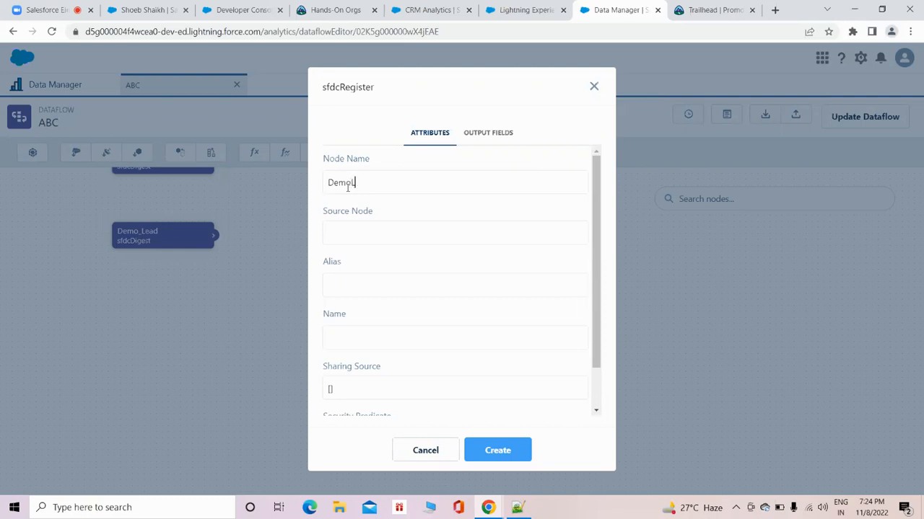
{"action": "left_click_drag", "start_coordinate": [371, 182], "coordinate": [327, 184]}
{"action": "key", "text": "ctrl+c"}
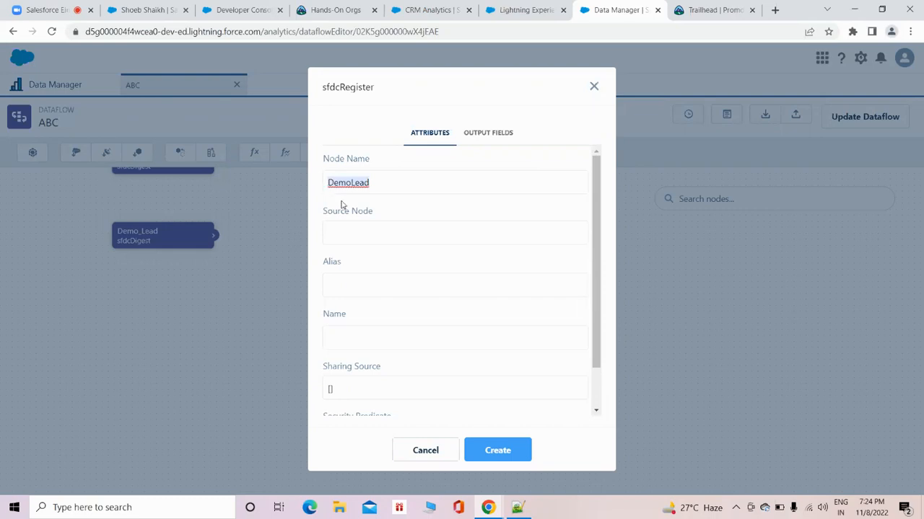
{"action": "left_click", "coordinate": [348, 281]}
{"action": "key", "text": "ctrl+v"}
{"action": "left_click", "coordinate": [354, 334]}
{"action": "key", "text": "ctrl+v"}
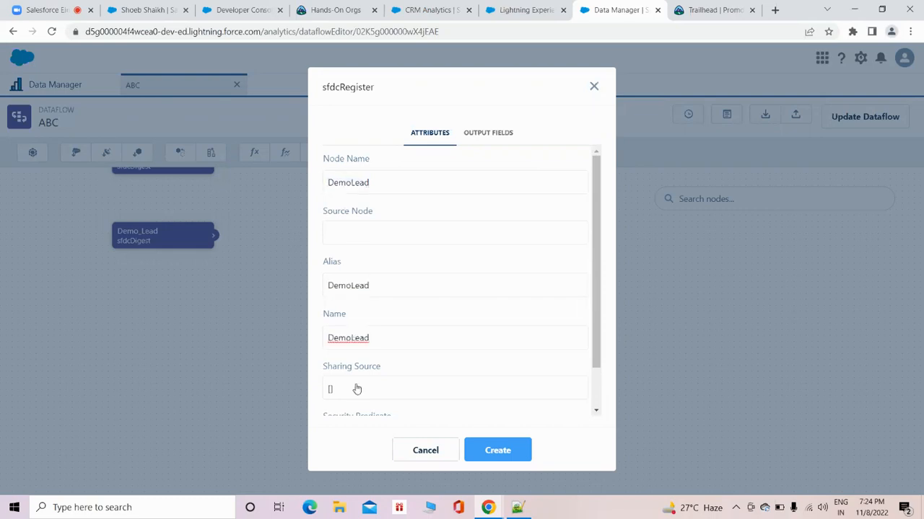
Choose Demo_Lead as the source node of the DemoLead register node and create it.
{"action": "left_click", "coordinate": [351, 233]}
{"action": "scroll", "coordinate": [383, 282], "scroll_direction": "down", "scroll_amount": 5}
{"action": "scroll", "coordinate": [385, 282], "scroll_direction": "up", "scroll_amount": 5}
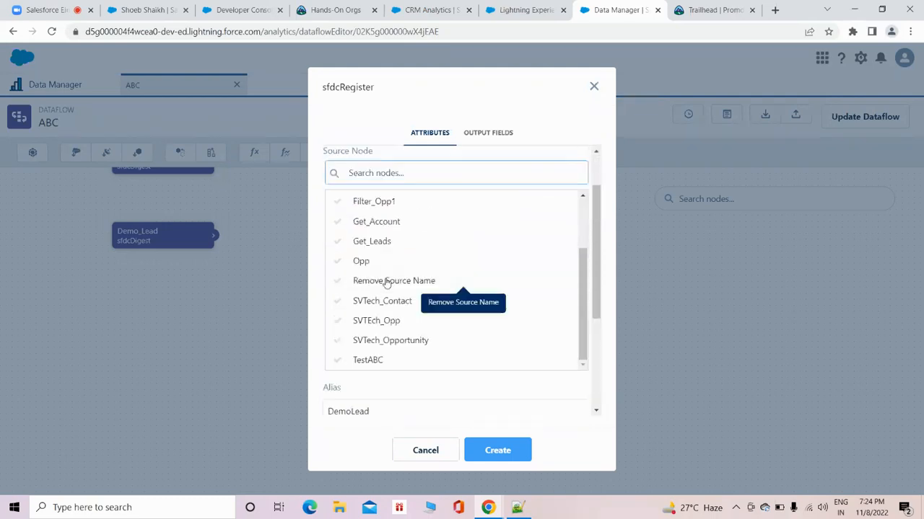
{"action": "type", "text": "De"}
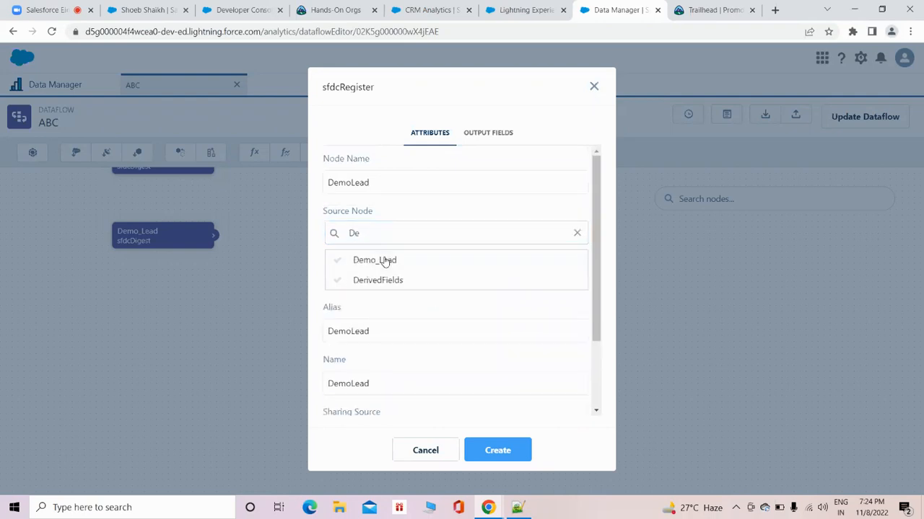
{"action": "left_click", "coordinate": [384, 261]}
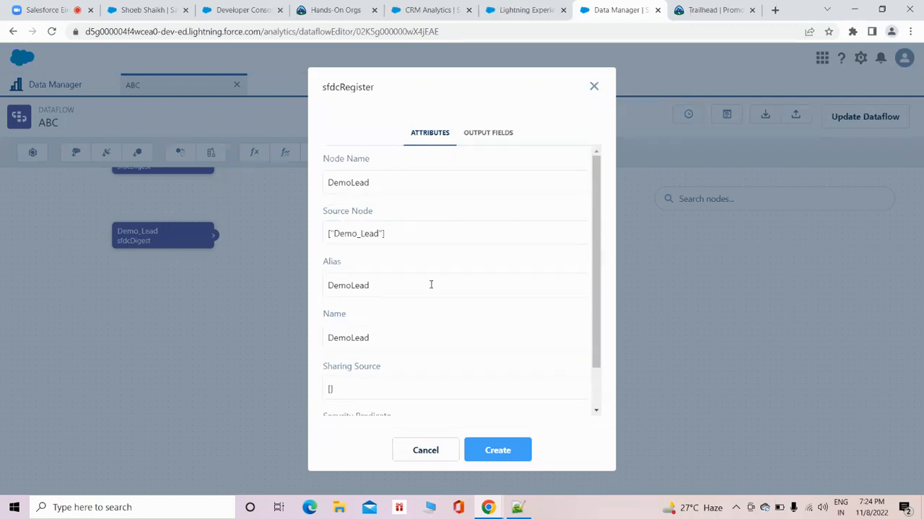
{"action": "left_click", "coordinate": [497, 451]}
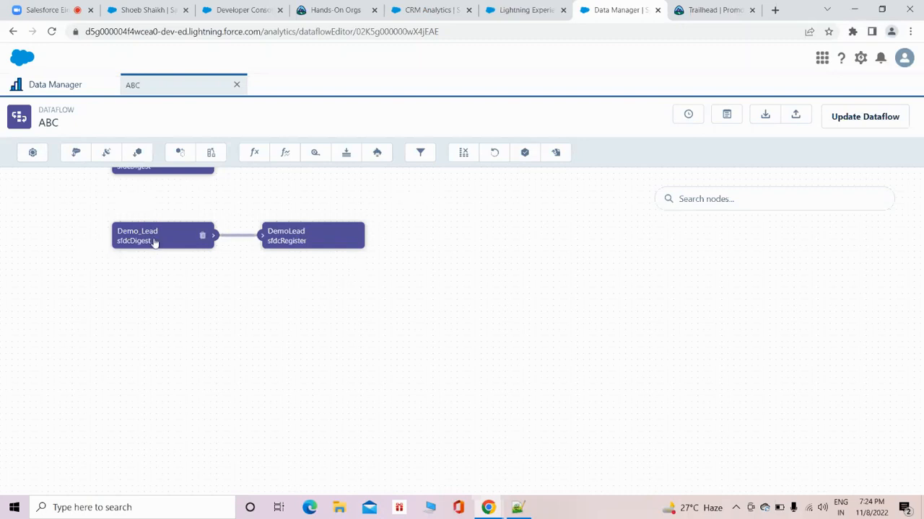
Check the output fields of the DemoLead register node and update the ABC dataflow.
{"action": "left_click", "coordinate": [299, 237]}
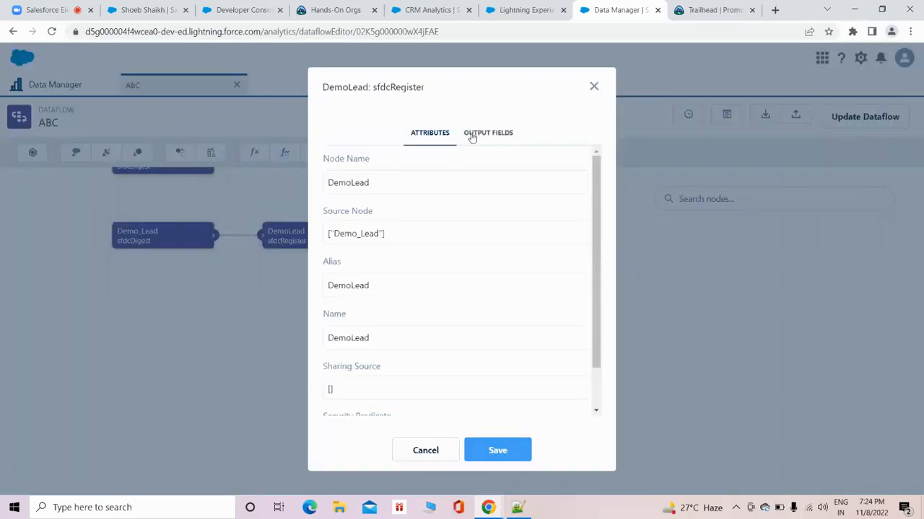
{"action": "left_click", "coordinate": [471, 135]}
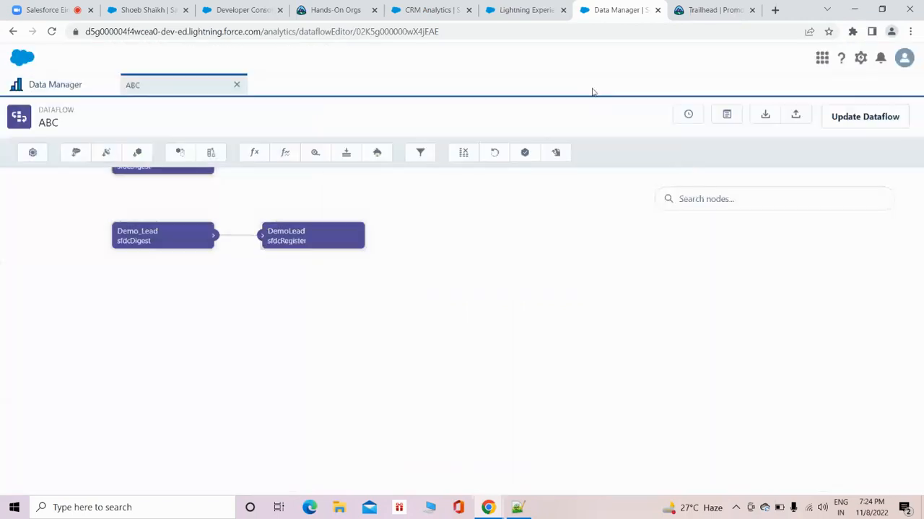
{"action": "left_click", "coordinate": [594, 89]}
{"action": "left_click", "coordinate": [870, 122]}
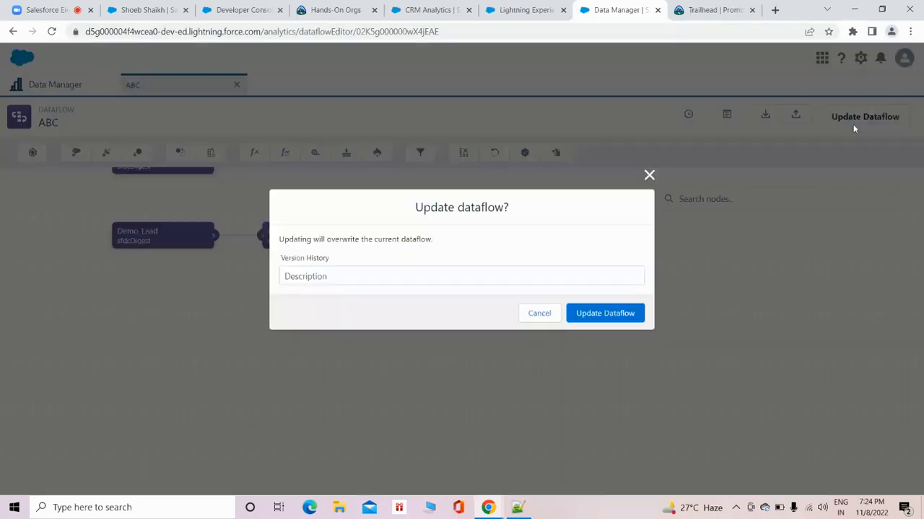
{"action": "left_click", "coordinate": [605, 313]}
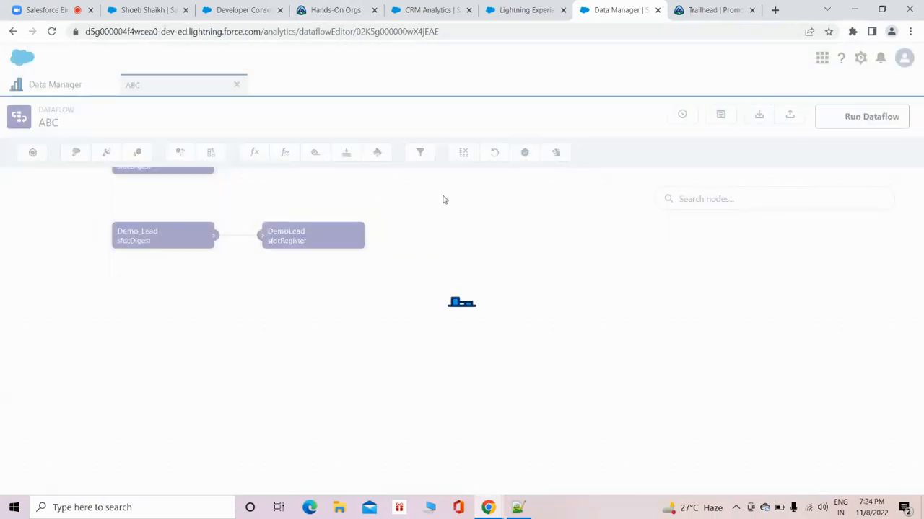
Reopen the DemoLead register node to review its alias, and close it without changes.
{"action": "left_click", "coordinate": [299, 235]}
{"action": "left_click", "coordinate": [378, 285]}
{"action": "left_click_drag", "start_coordinate": [379, 285], "coordinate": [325, 285]}
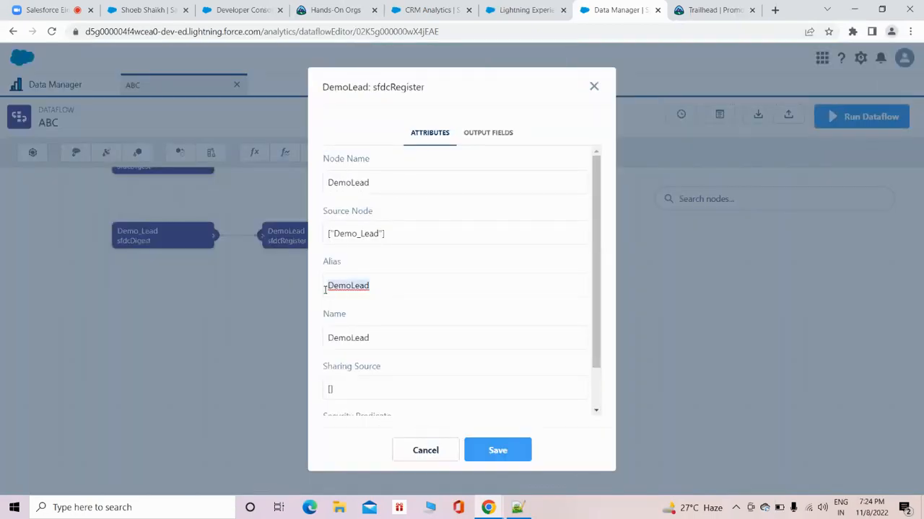
{"action": "left_click", "coordinate": [594, 86]}
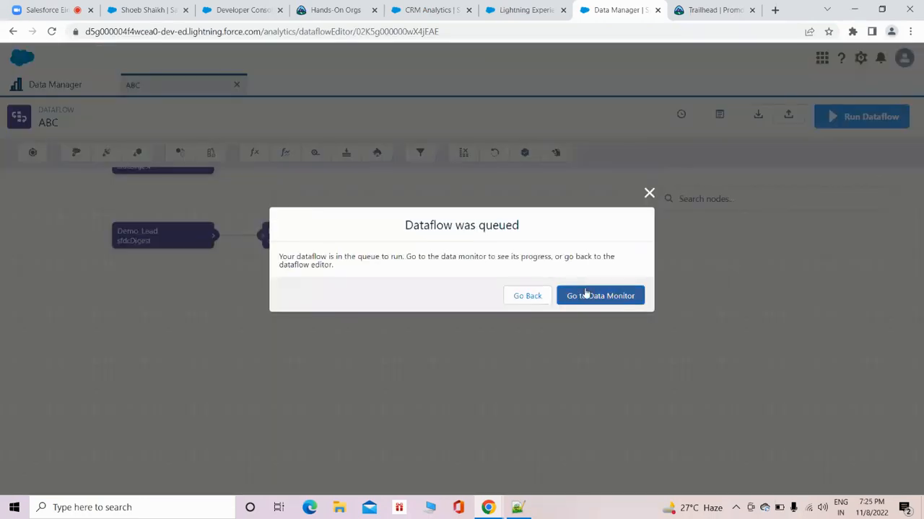
Run the ABC dataflow and refresh the job monitor to read the full message of its run.
{"action": "left_click", "coordinate": [586, 296]}
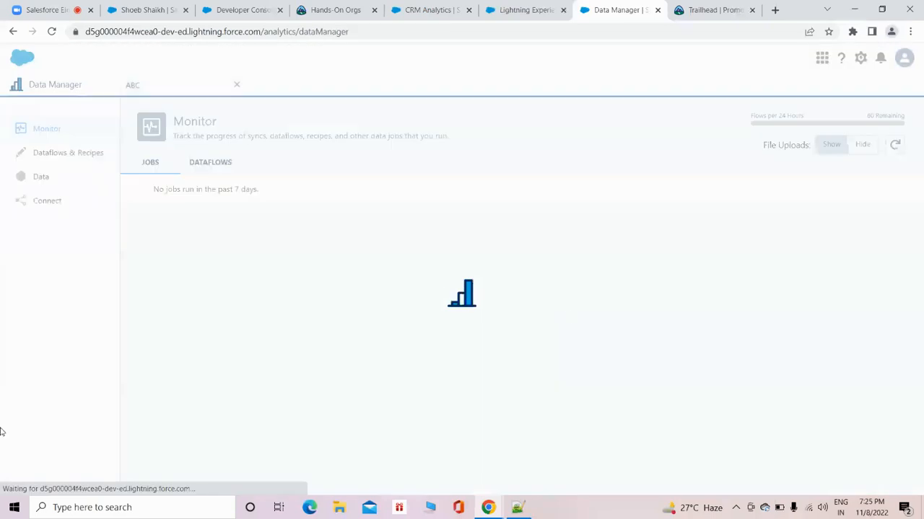
{"action": "left_click", "coordinate": [895, 148]}
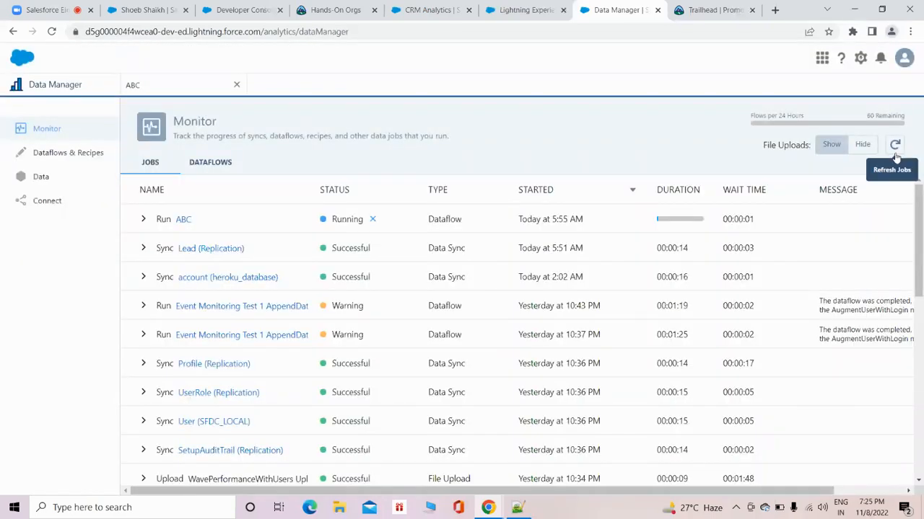
{"action": "left_click", "coordinate": [894, 155]}
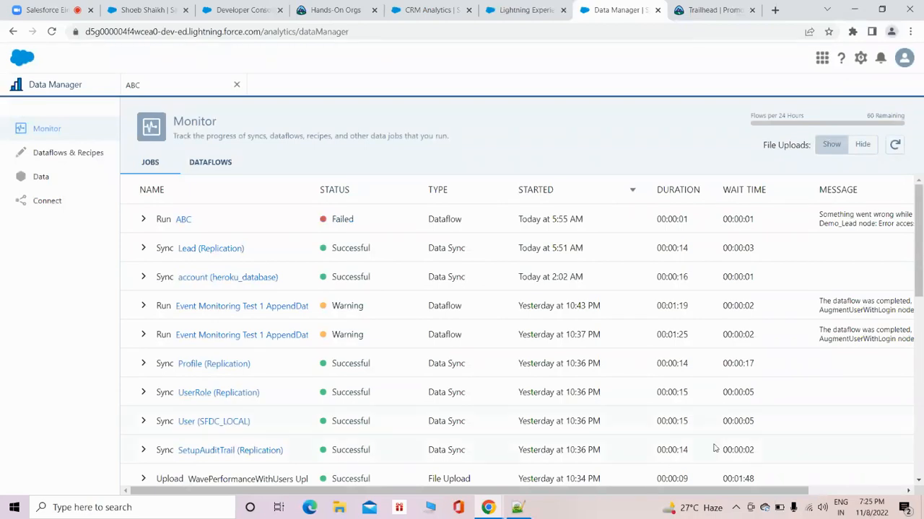
{"action": "left_click_drag", "start_coordinate": [675, 489], "coordinate": [770, 489]}
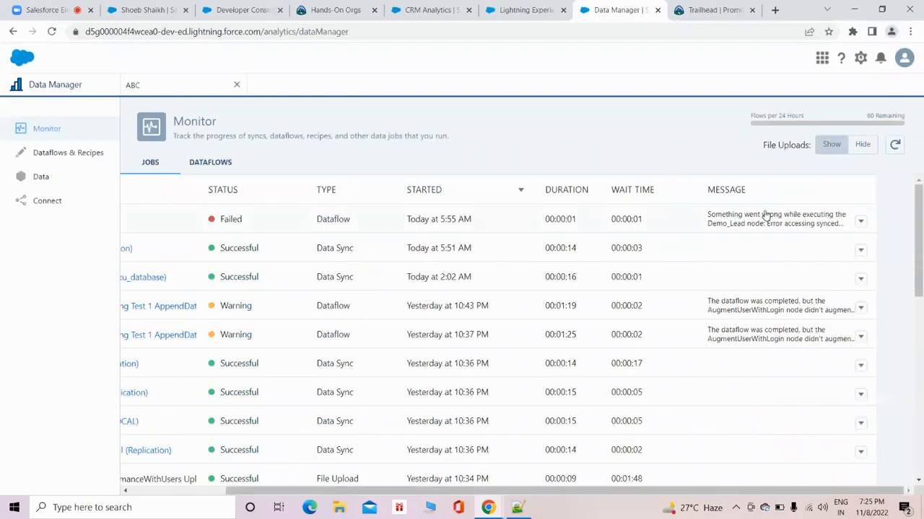
{"action": "mouse_move", "coordinate": [767, 215]}
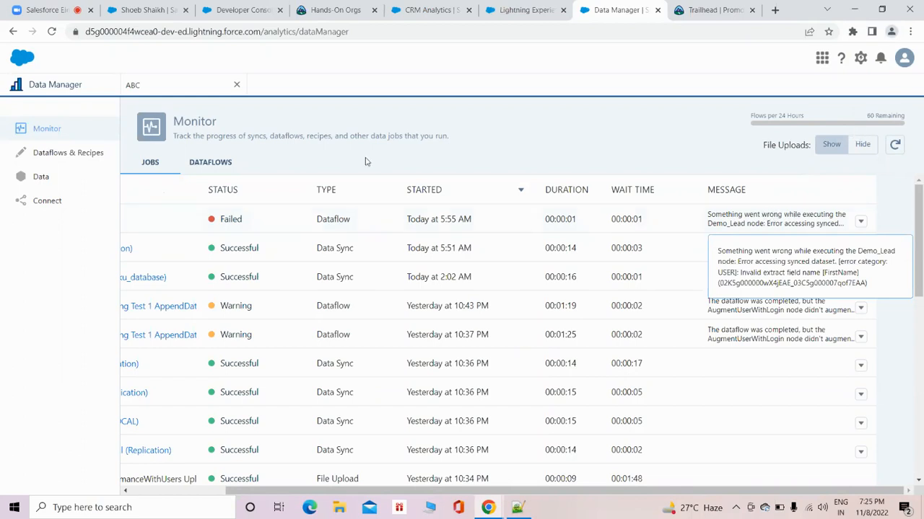
Examine which fields of the SFDC_LOCAL Lead object are selected for sync, and close the selection unchanged.
{"action": "left_click", "coordinate": [32, 201]}
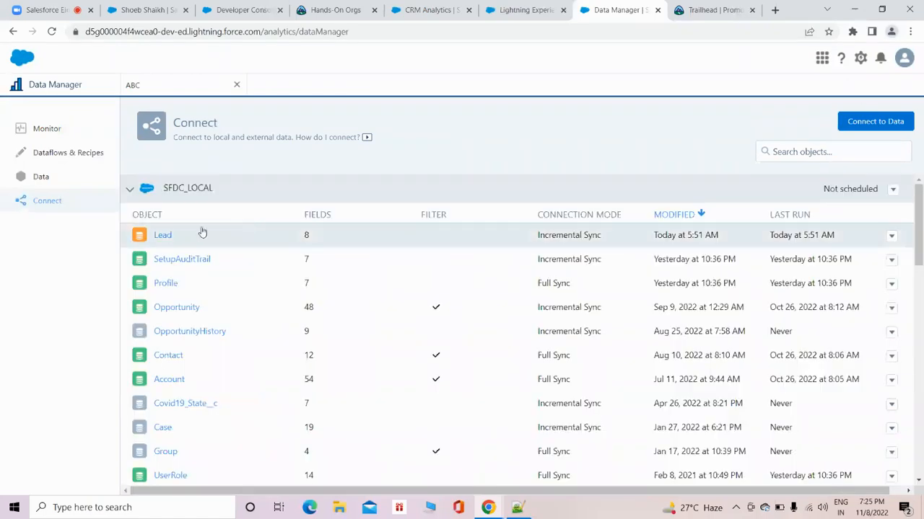
{"action": "left_click", "coordinate": [158, 236]}
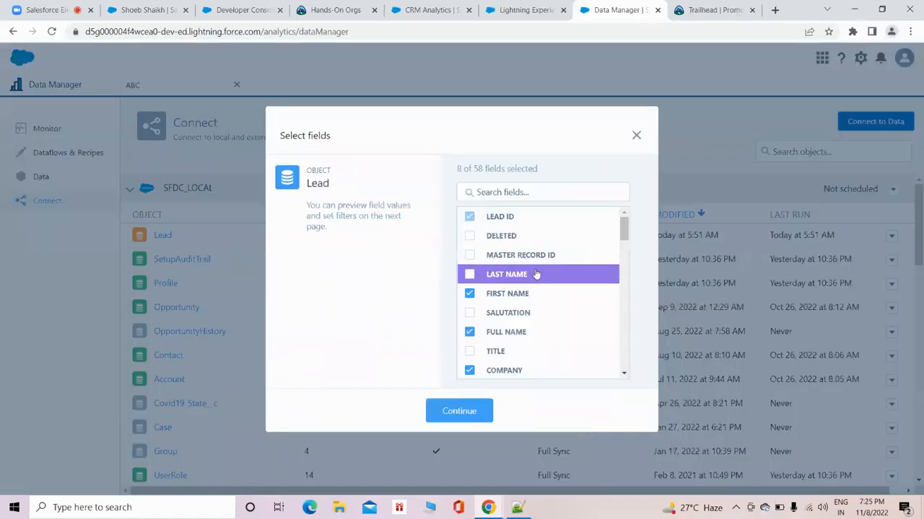
{"action": "scroll", "coordinate": [534, 287], "scroll_direction": "down", "scroll_amount": 1}
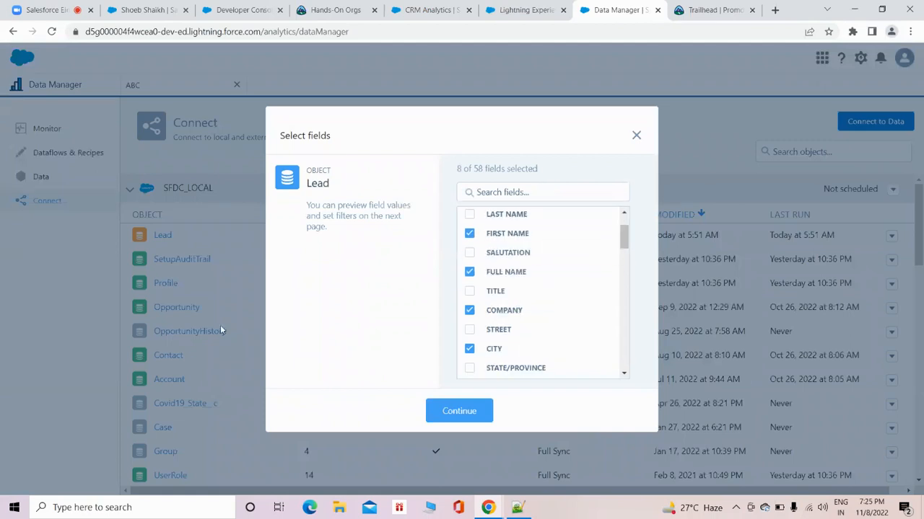
{"action": "scroll", "coordinate": [523, 263], "scroll_direction": "down", "scroll_amount": 5}
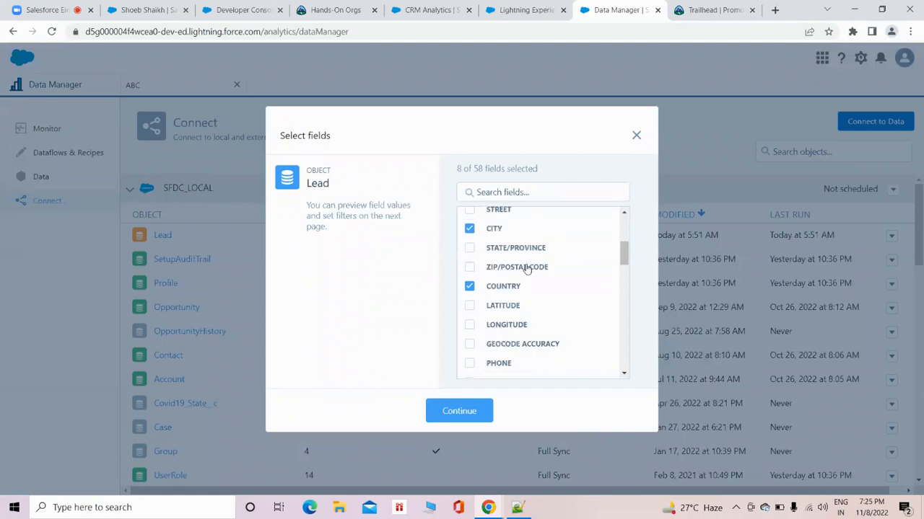
{"action": "left_click_drag", "start_coordinate": [623, 247], "coordinate": [623, 212]}
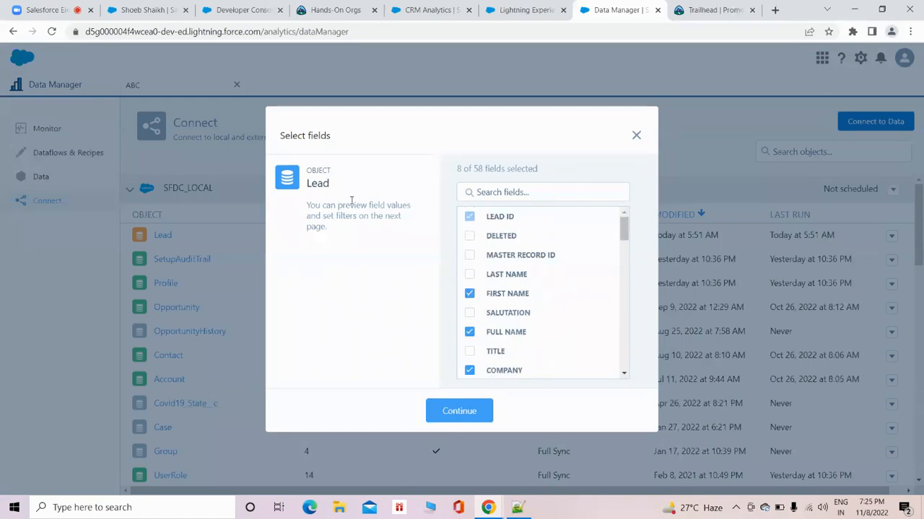
{"action": "left_click", "coordinate": [634, 137]}
Return to the job monitor and reread the full message of the ABC dataflow run.
{"action": "left_click", "coordinate": [77, 136]}
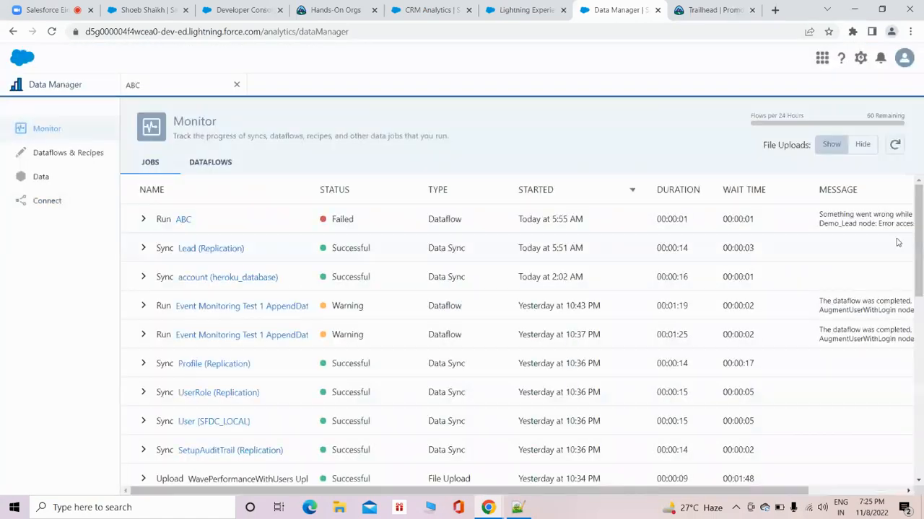
{"action": "left_click", "coordinate": [866, 222]}
{"action": "left_click_drag", "start_coordinate": [758, 491], "coordinate": [859, 495]}
{"action": "left_click", "coordinate": [774, 220]}
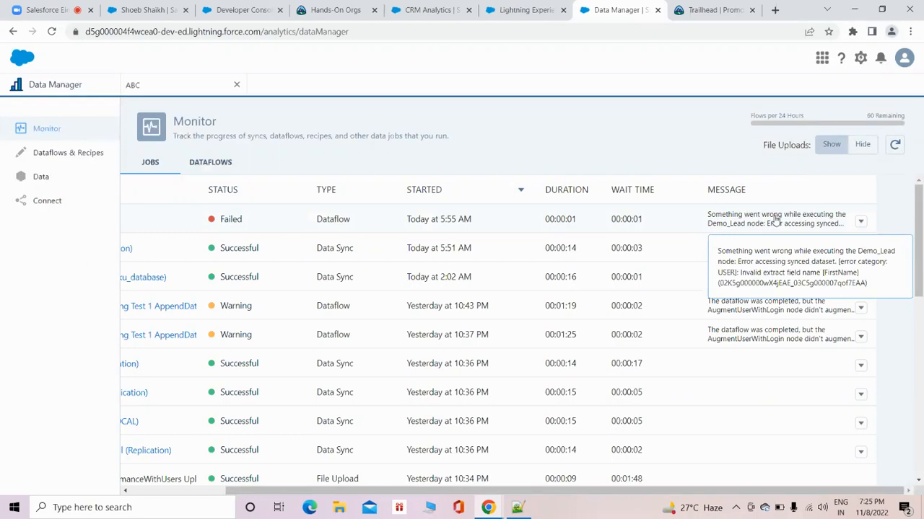
{"action": "left_click_drag", "start_coordinate": [369, 485], "coordinate": [340, 469]}
{"action": "scroll", "coordinate": [354, 313], "scroll_direction": "up", "scroll_amount": 3}
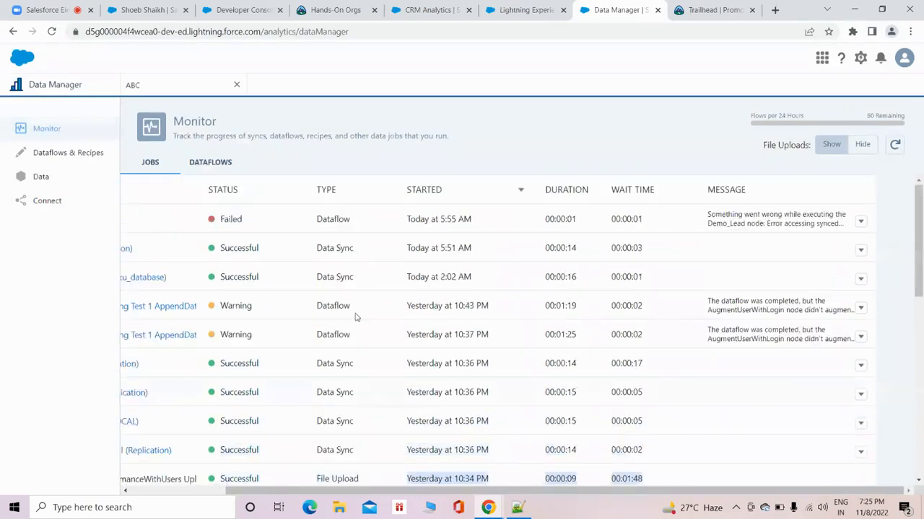
Remove the FirstName field from the Demo_Lead digest node in the ABC dataflow and save the node.
{"action": "left_click", "coordinate": [189, 87]}
{"action": "left_click", "coordinate": [177, 234]}
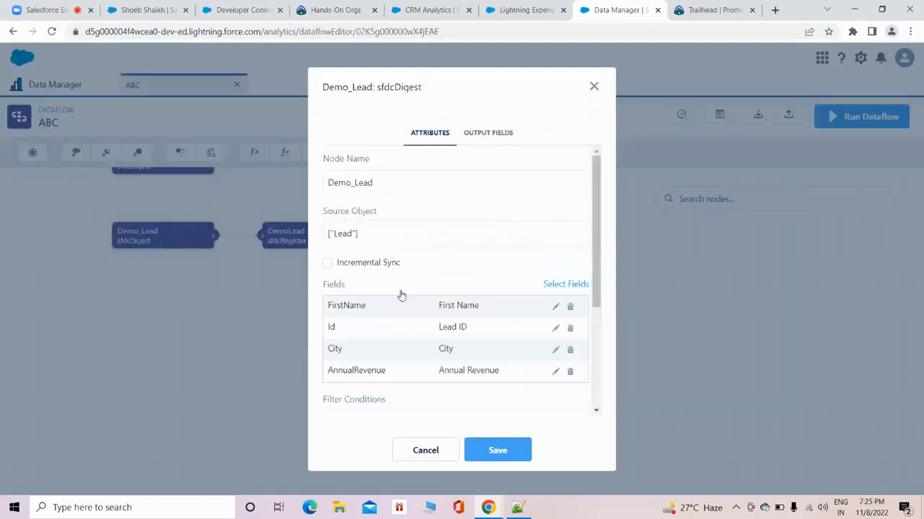
{"action": "left_click", "coordinate": [567, 285]}
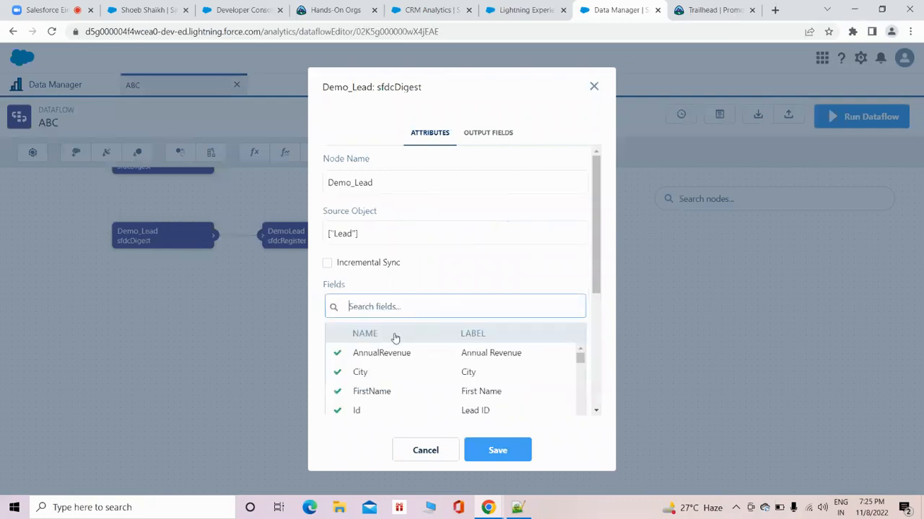
{"action": "scroll", "coordinate": [401, 359], "scroll_direction": "down", "scroll_amount": 1}
{"action": "scroll", "coordinate": [402, 353], "scroll_direction": "up", "scroll_amount": 1}
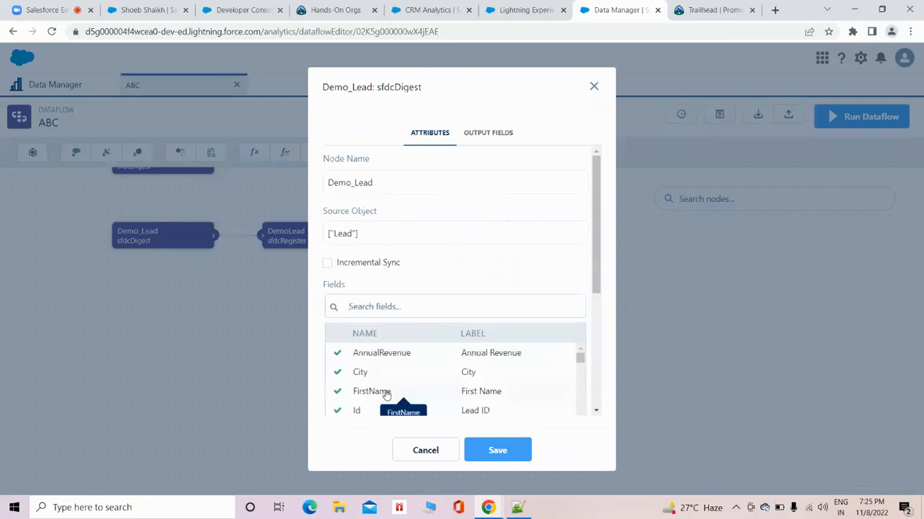
{"action": "scroll", "coordinate": [433, 354], "scroll_direction": "down", "scroll_amount": 1}
{"action": "scroll", "coordinate": [435, 354], "scroll_direction": "down", "scroll_amount": 8}
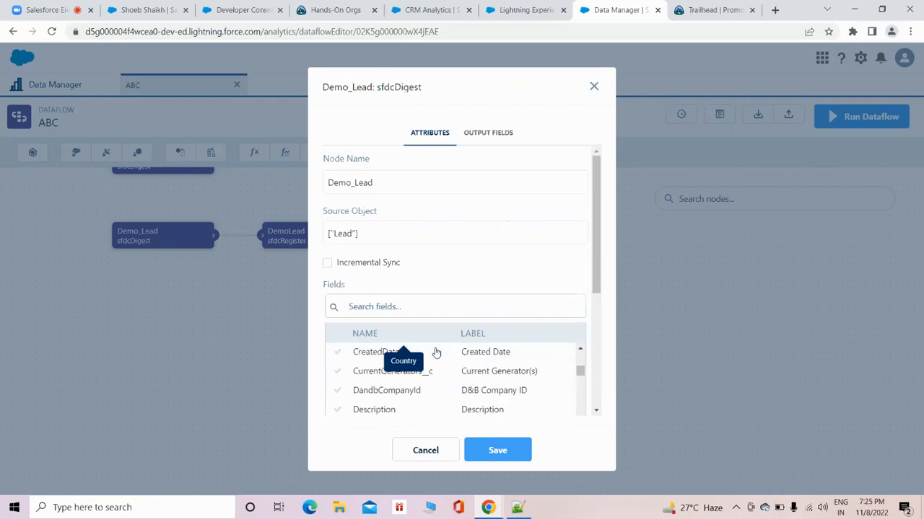
{"action": "scroll", "coordinate": [435, 351], "scroll_direction": "down", "scroll_amount": 10}
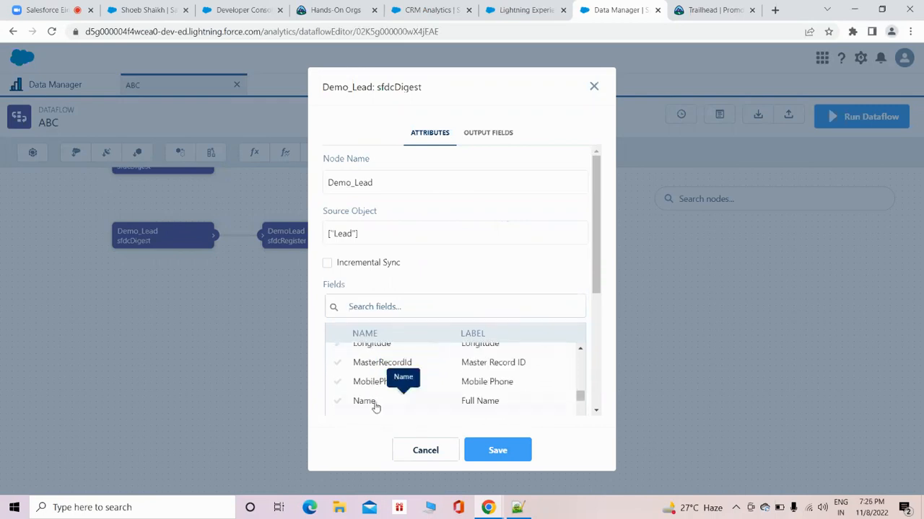
{"action": "scroll", "coordinate": [491, 381], "scroll_direction": "up", "scroll_amount": 10}
{"action": "scroll", "coordinate": [492, 381], "scroll_direction": "up", "scroll_amount": 5}
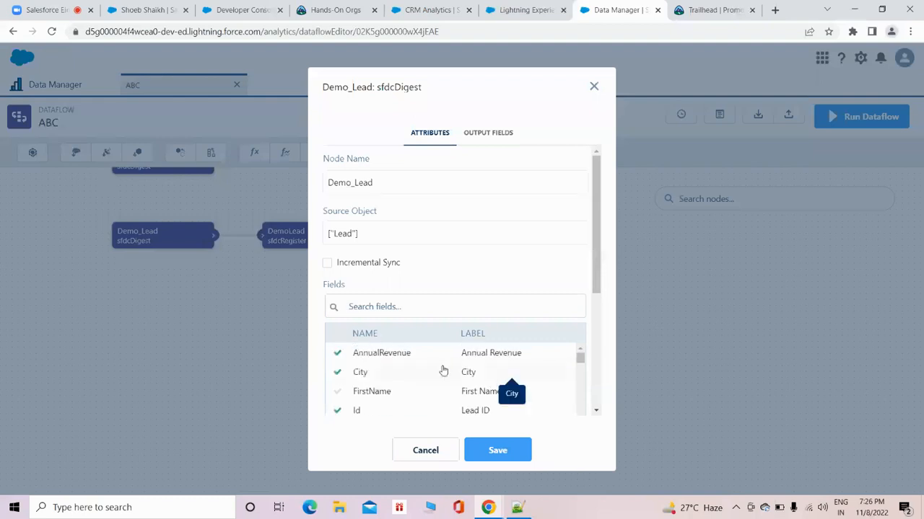
{"action": "left_click", "coordinate": [494, 450]}
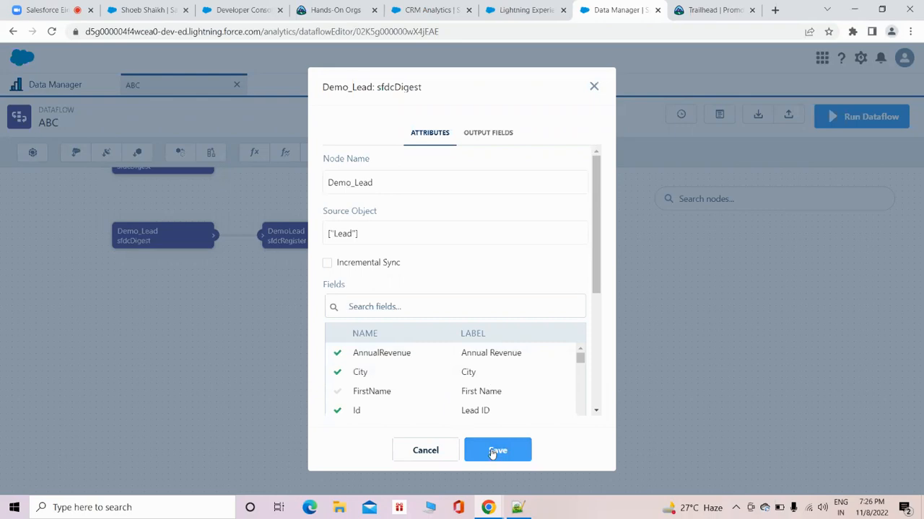
{"action": "left_click", "coordinate": [546, 374]}
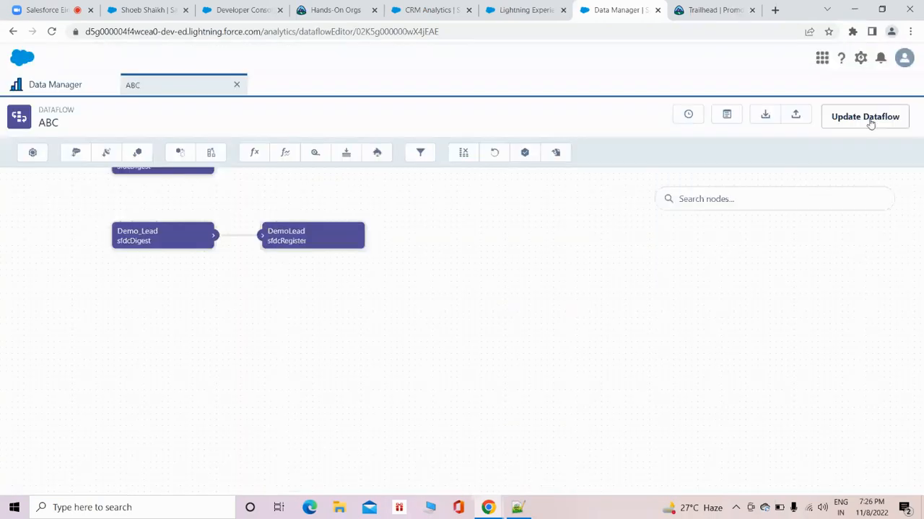
Run the updated ABC dataflow, go to the data monitor and refresh it to read the run's full message.
{"action": "left_click", "coordinate": [864, 118]}
{"action": "left_click", "coordinate": [610, 312]}
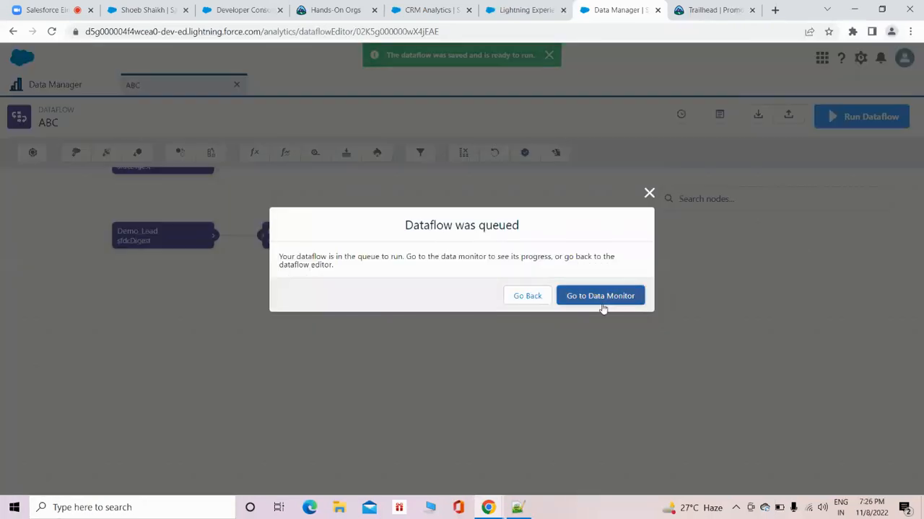
{"action": "left_click", "coordinate": [603, 296]}
{"action": "left_click", "coordinate": [894, 147]}
{"action": "left_click", "coordinate": [895, 147]}
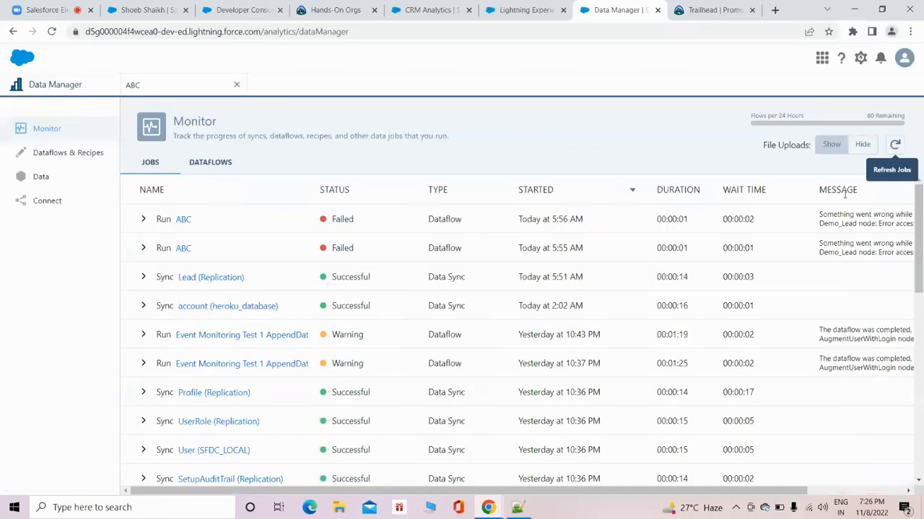
{"action": "scroll", "coordinate": [759, 226], "scroll_direction": "right", "scroll_amount": 3}
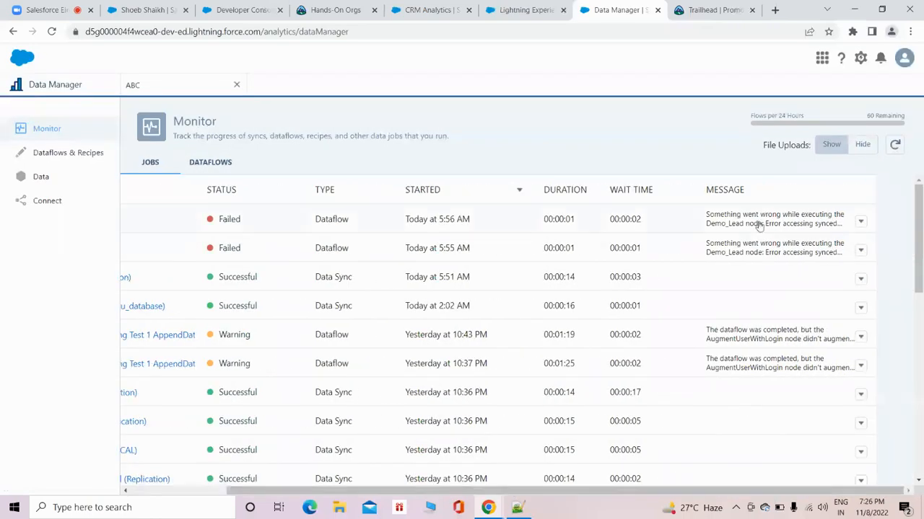
{"action": "mouse_move", "coordinate": [759, 226]}
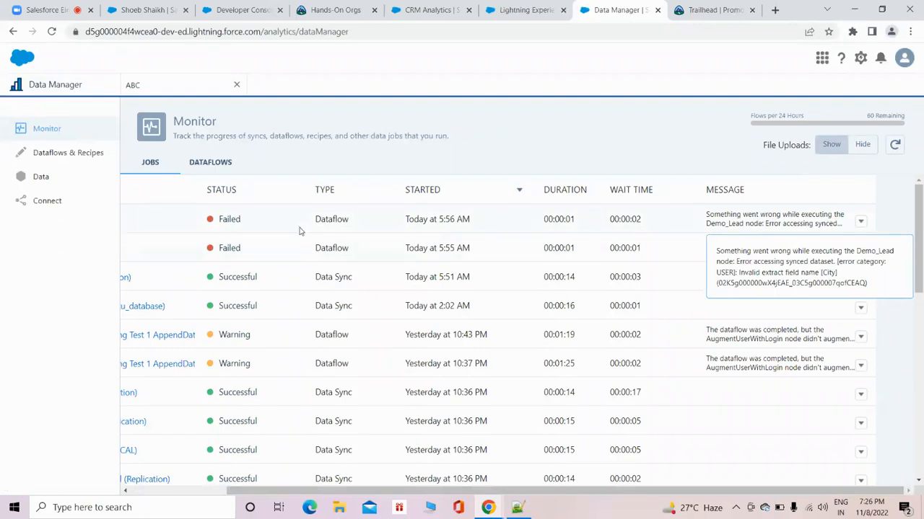
Remove the AnnualRevenue and City fields from the Demo_Lead digest node in the ABC dataflow and save the node.
{"action": "left_click", "coordinate": [168, 93]}
{"action": "left_click", "coordinate": [181, 236]}
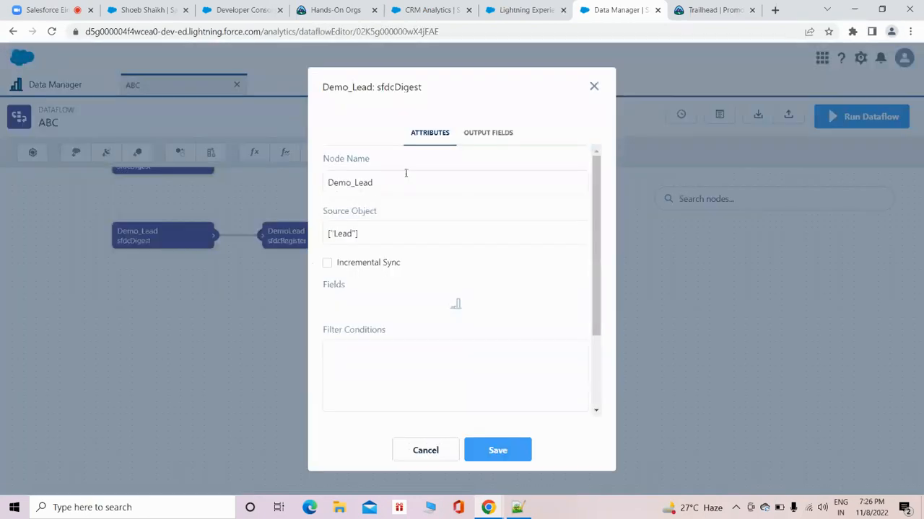
{"action": "left_click", "coordinate": [566, 285]}
{"action": "scroll", "coordinate": [435, 349], "scroll_direction": "down", "scroll_amount": 1}
{"action": "scroll", "coordinate": [419, 355], "scroll_direction": "up", "scroll_amount": 1}
{"action": "left_click", "coordinate": [408, 355]}
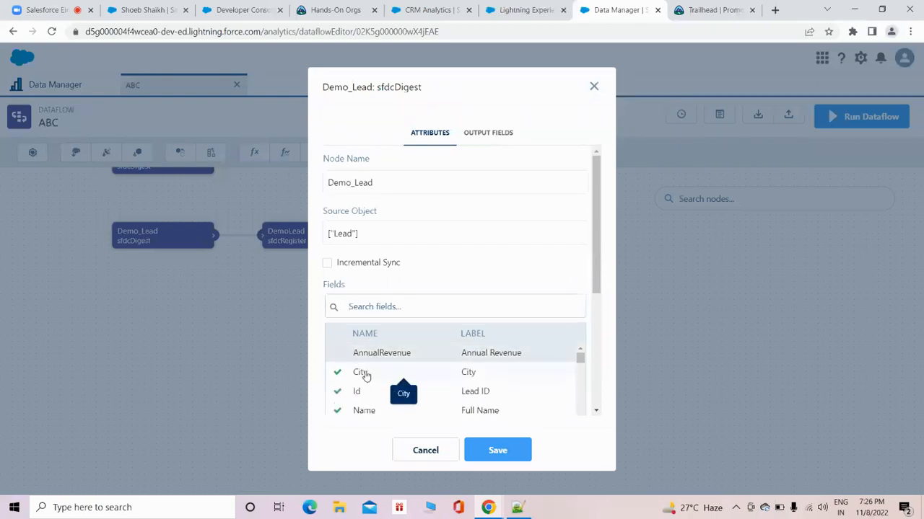
{"action": "left_click", "coordinate": [365, 374]}
{"action": "left_click", "coordinate": [489, 449]}
{"action": "left_click", "coordinate": [548, 374]}
Run the ABC dataflow again and repeatedly refresh the job monitor to follow its status.
{"action": "left_click", "coordinate": [881, 116]}
{"action": "left_click", "coordinate": [605, 313]}
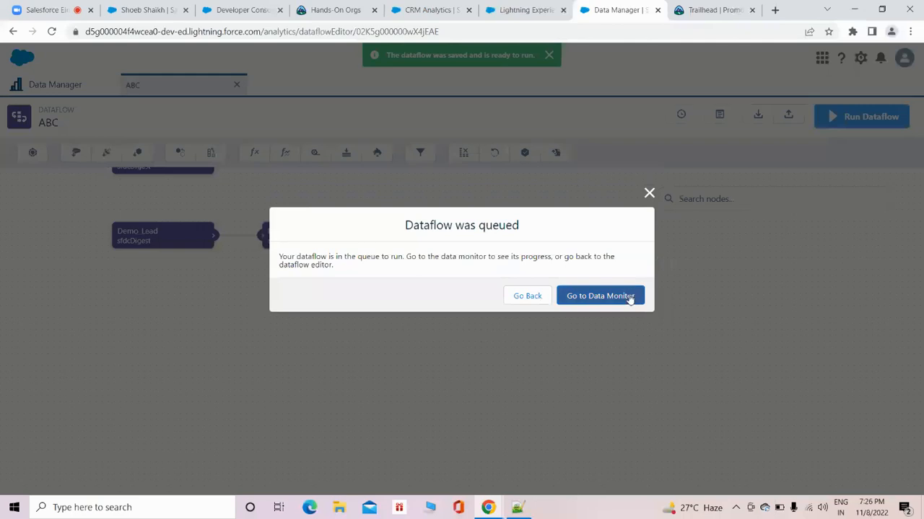
{"action": "left_click", "coordinate": [627, 294]}
{"action": "left_click", "coordinate": [893, 142]}
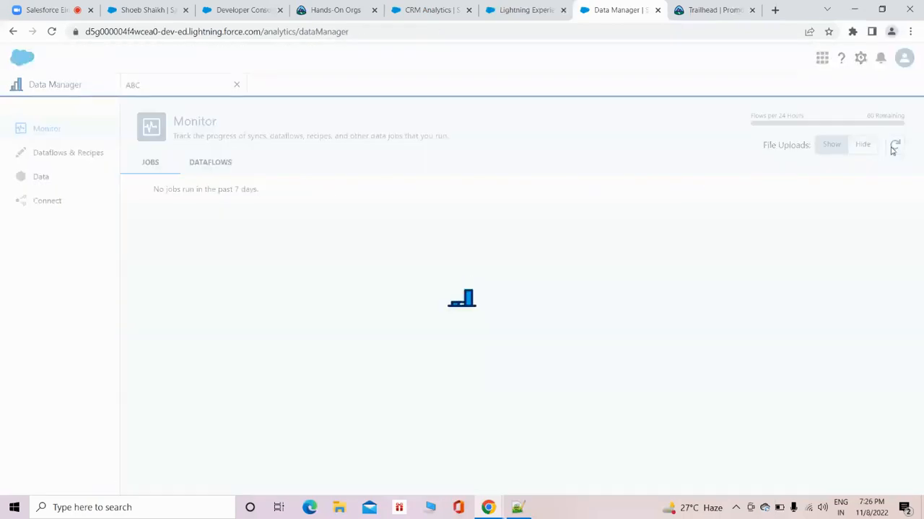
{"action": "left_click", "coordinate": [895, 148]}
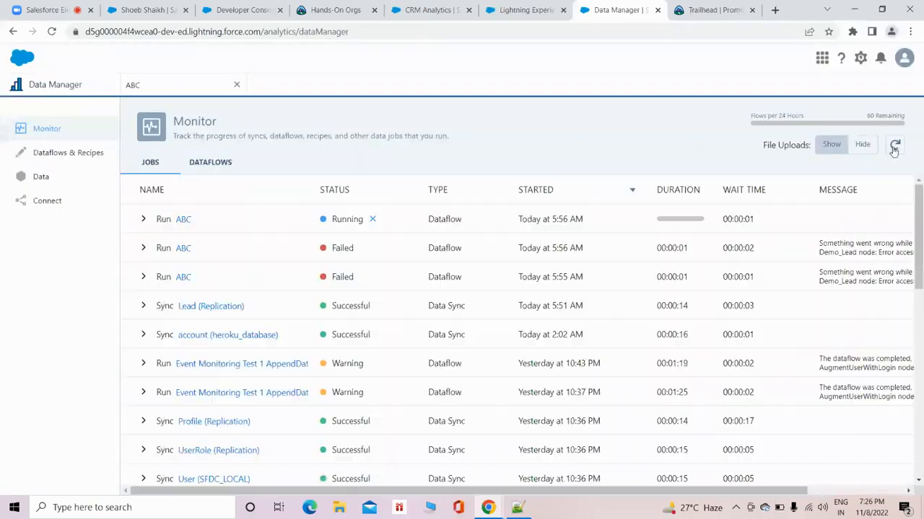
{"action": "left_click", "coordinate": [894, 147]}
{"action": "left_click", "coordinate": [894, 148]}
{"action": "left_click", "coordinate": [893, 147]}
{"action": "left_click", "coordinate": [894, 147]}
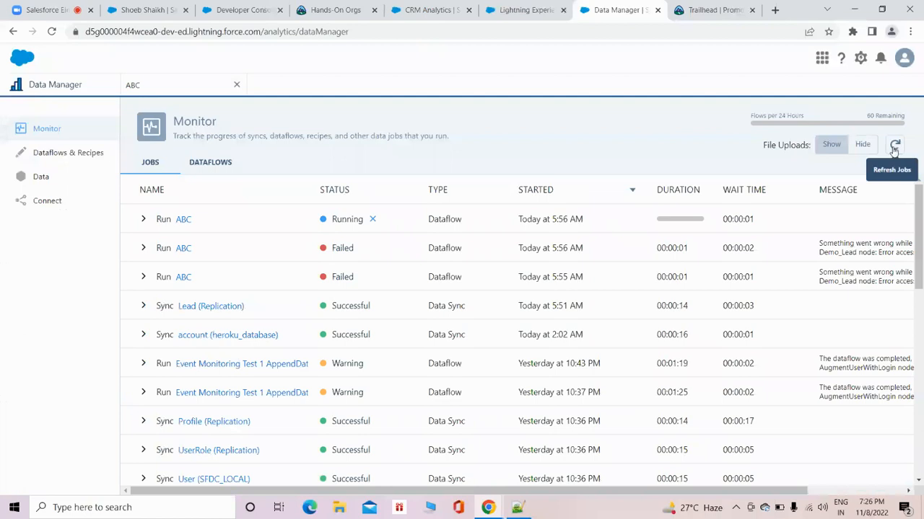
{"action": "left_click", "coordinate": [894, 149]}
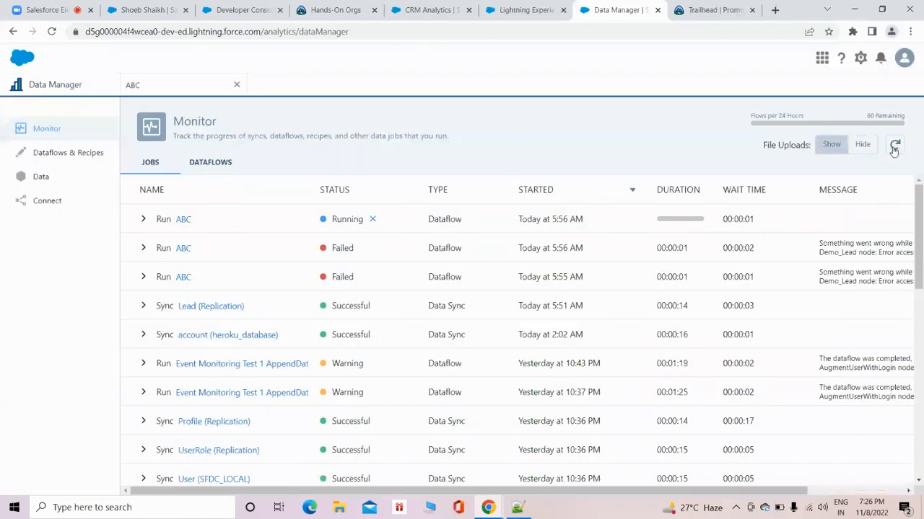
{"action": "left_click", "coordinate": [893, 149]}
{"action": "left_click", "coordinate": [895, 145]}
{"action": "left_click", "coordinate": [896, 145]}
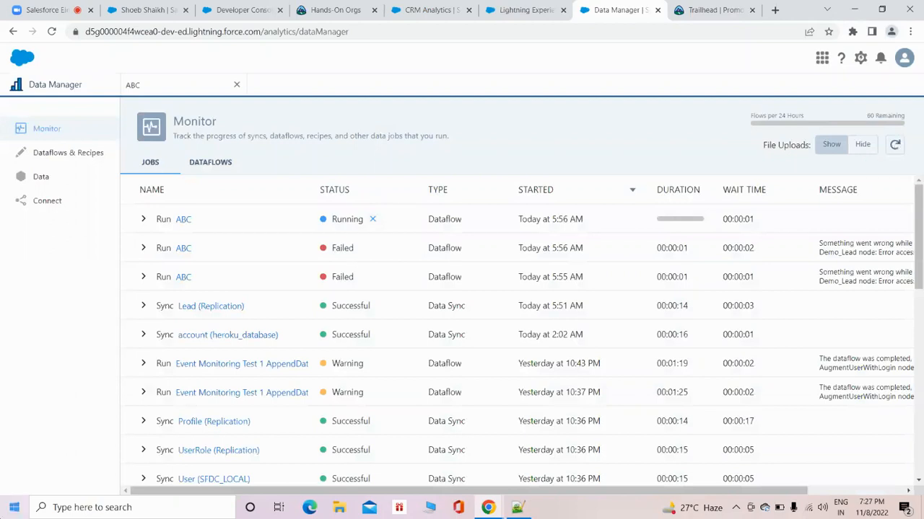
Reread the full message of the earlier ABC run, and keep refreshing the monitor until the current run finishes.
{"action": "left_click_drag", "start_coordinate": [433, 491], "coordinate": [529, 491]}
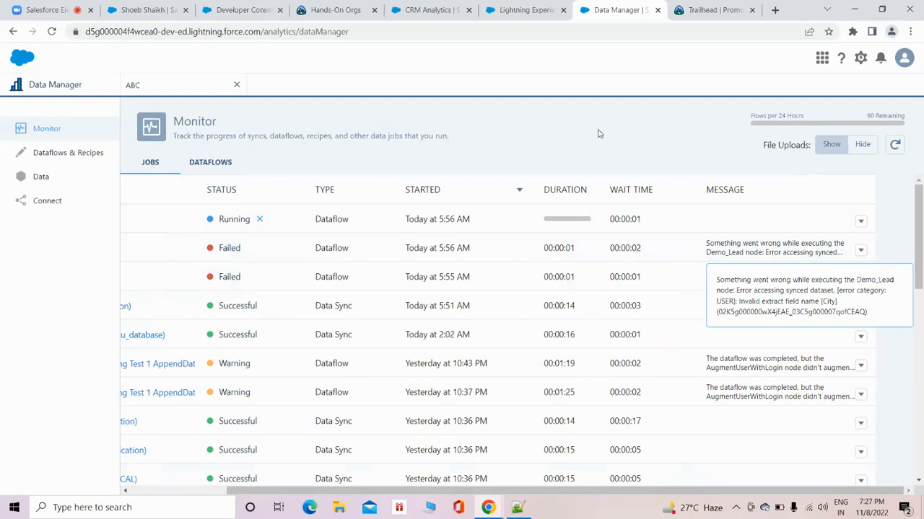
{"action": "left_click", "coordinate": [895, 145]}
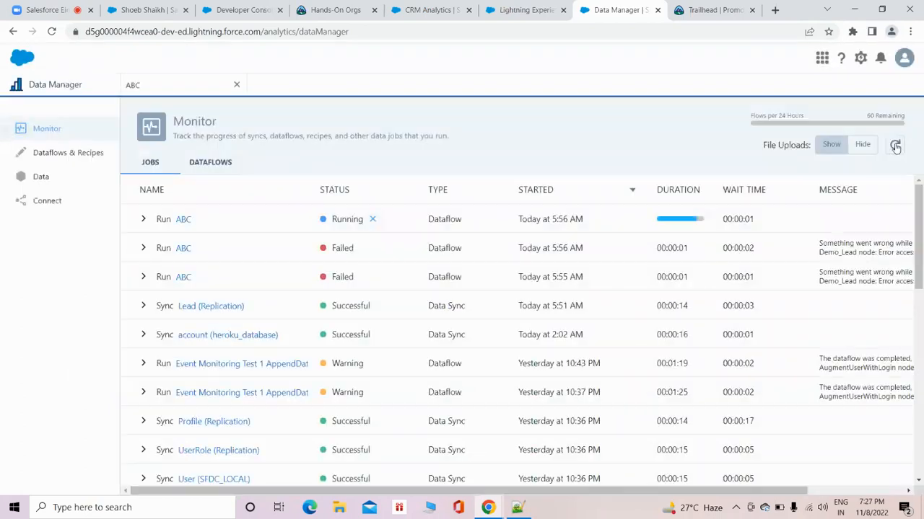
{"action": "left_click", "coordinate": [895, 145]}
{"action": "left_click", "coordinate": [895, 145]}
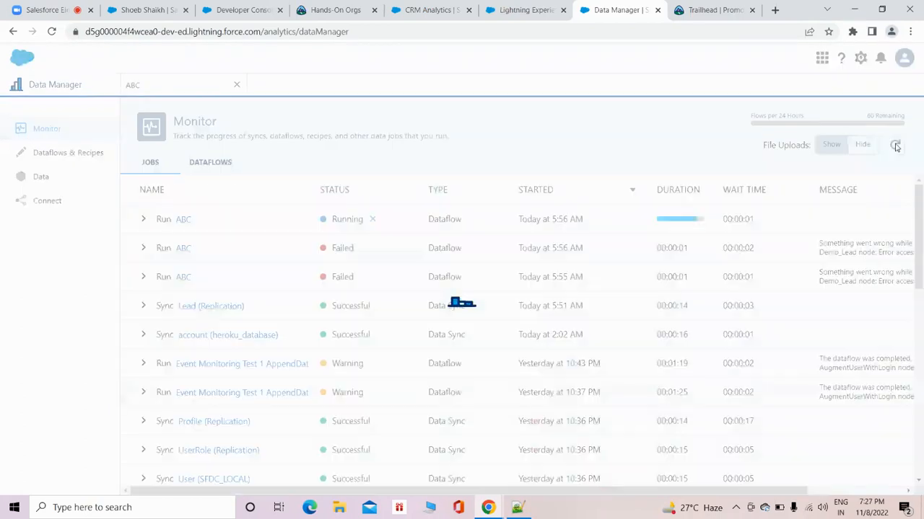
{"action": "left_click", "coordinate": [894, 145]}
{"action": "left_click", "coordinate": [895, 146]}
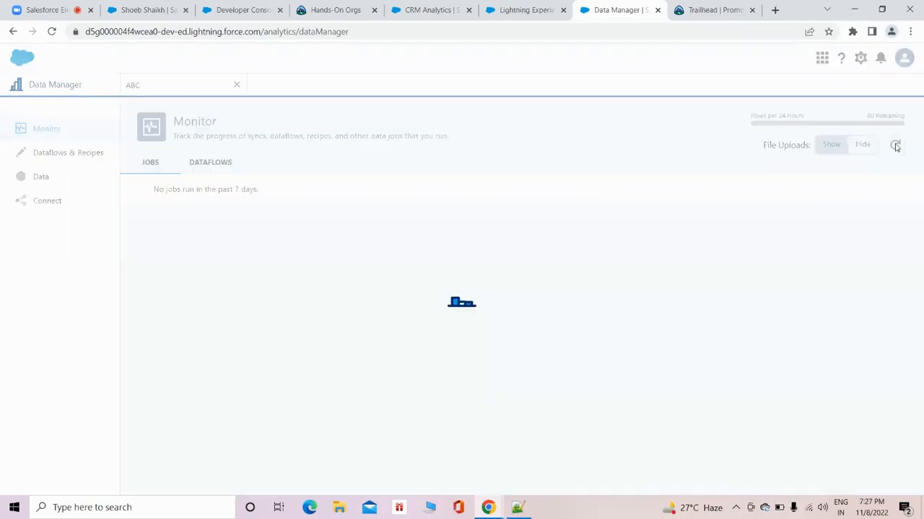
{"action": "left_click", "coordinate": [895, 146]}
{"action": "left_click", "coordinate": [894, 145]}
{"action": "left_click", "coordinate": [895, 146]}
{"action": "left_click", "coordinate": [895, 145]}
Copy the DemoLead alias from the register node, search for it in Analytics Studio and open the DemoLead dataset as a new lens.
{"action": "left_click", "coordinate": [148, 94]}
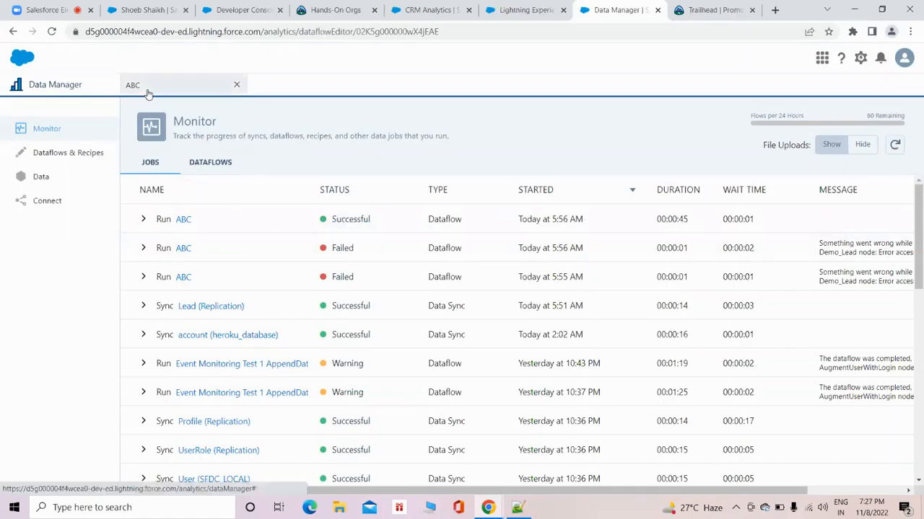
{"action": "left_click", "coordinate": [293, 242]}
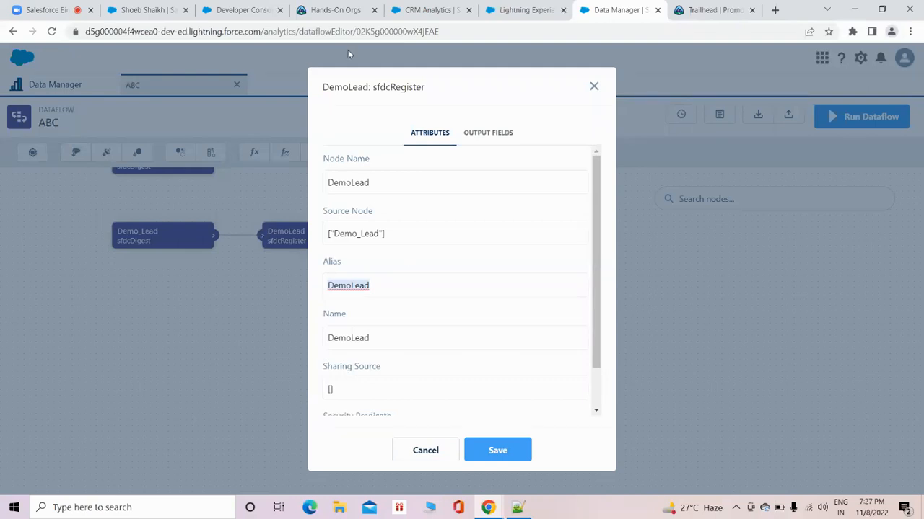
{"action": "left_click", "coordinate": [528, 9]}
{"action": "left_click", "coordinate": [429, 9]}
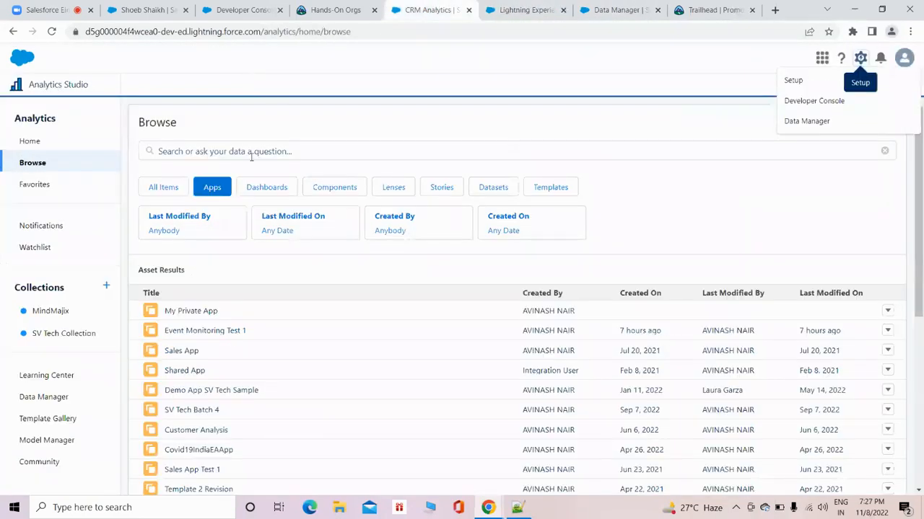
{"action": "left_click", "coordinate": [243, 145]}
{"action": "type", "text": "DemoLead"}
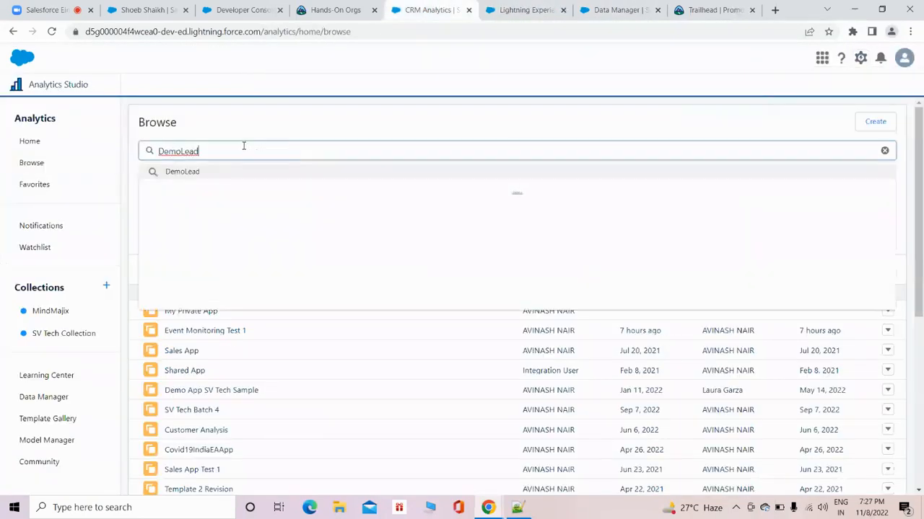
{"action": "left_click", "coordinate": [189, 207]}
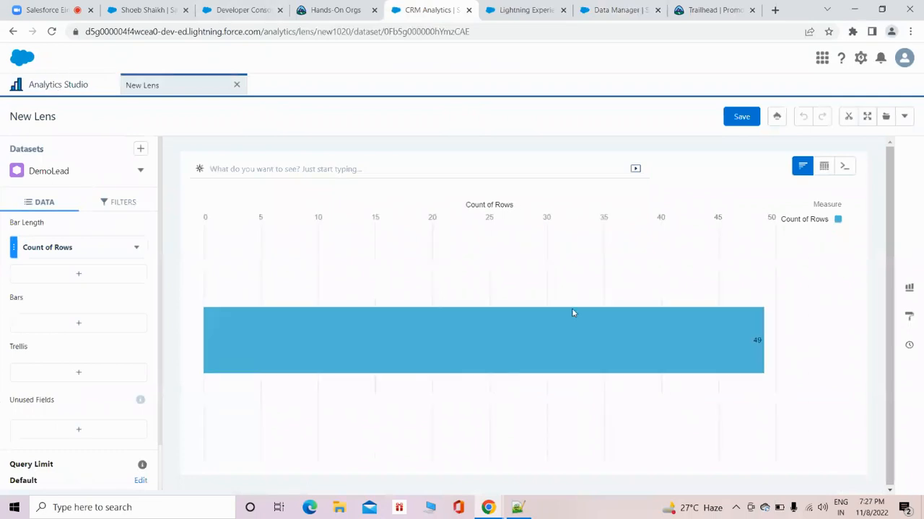
Compare the row count of the DemoLead lens with the total rows of the Lead query in the Developer Console.
{"action": "left_click", "coordinate": [231, 10]}
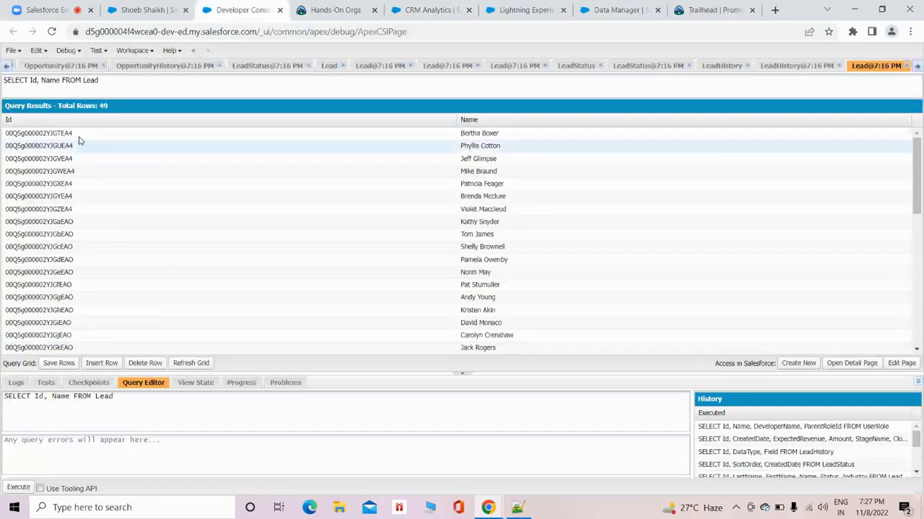
{"action": "left_click", "coordinate": [335, 10]}
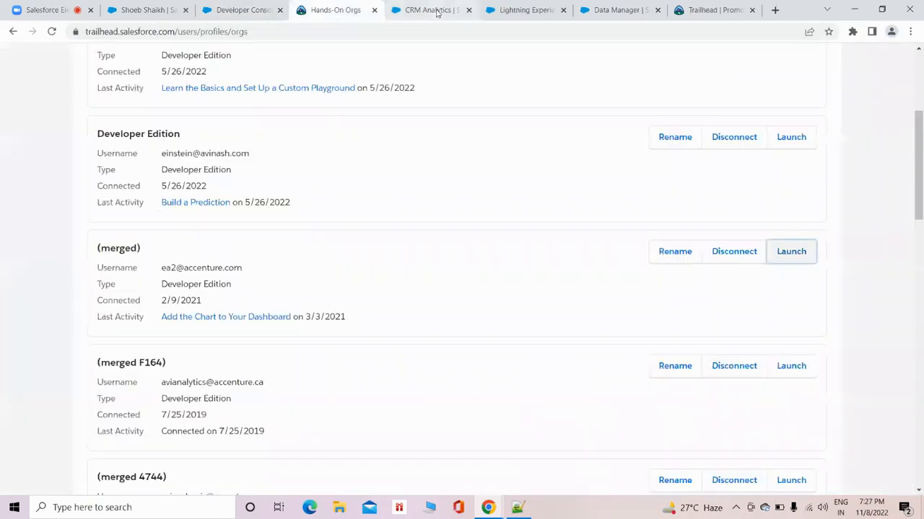
{"action": "left_click", "coordinate": [429, 11]}
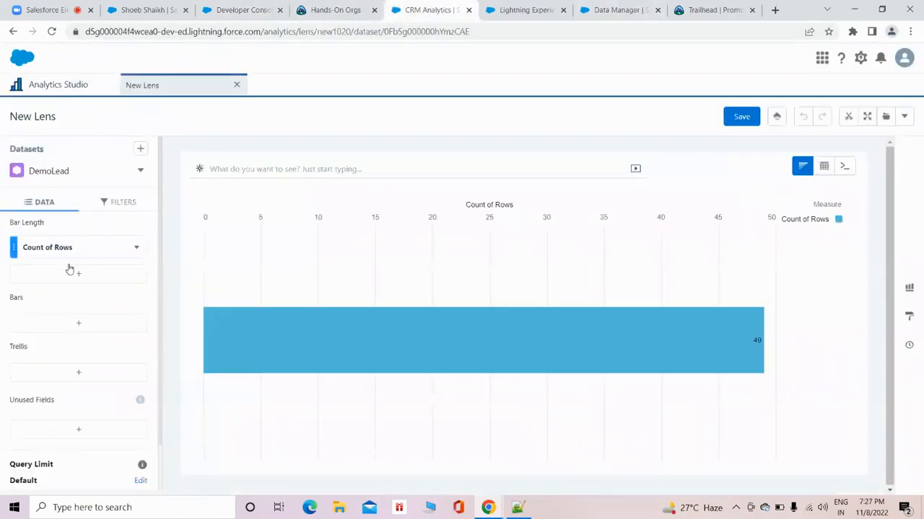
Group the bars of the DemoLead lens by Full Name, and check the available bar-length measures without changing them.
{"action": "left_click", "coordinate": [79, 324]}
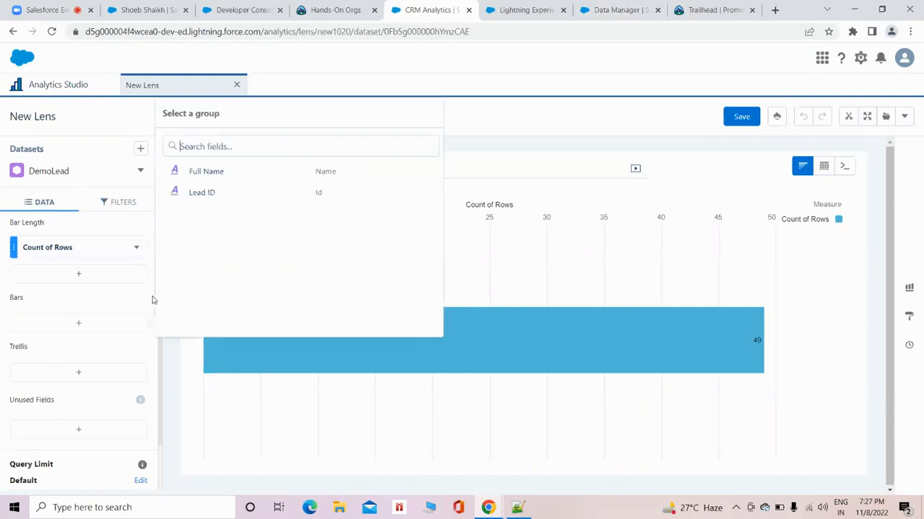
{"action": "left_click", "coordinate": [204, 177]}
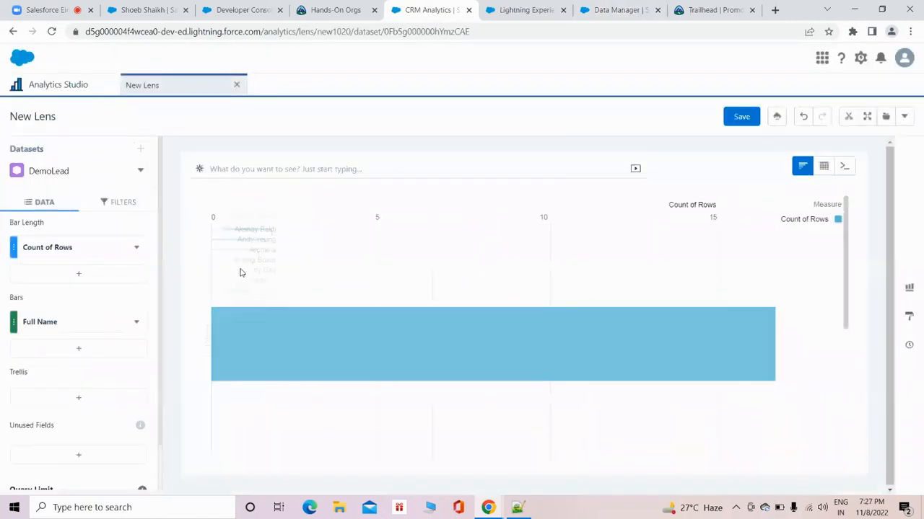
{"action": "left_click", "coordinate": [78, 254]}
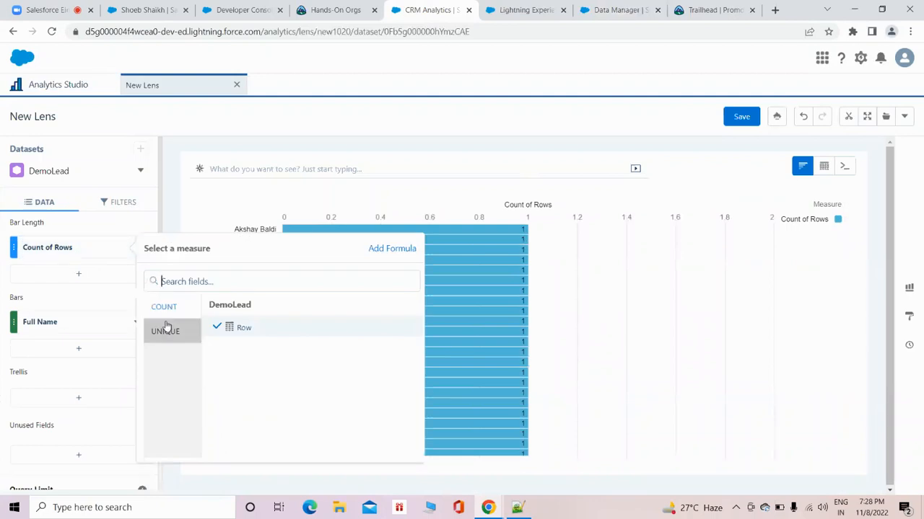
{"action": "left_click", "coordinate": [143, 234]}
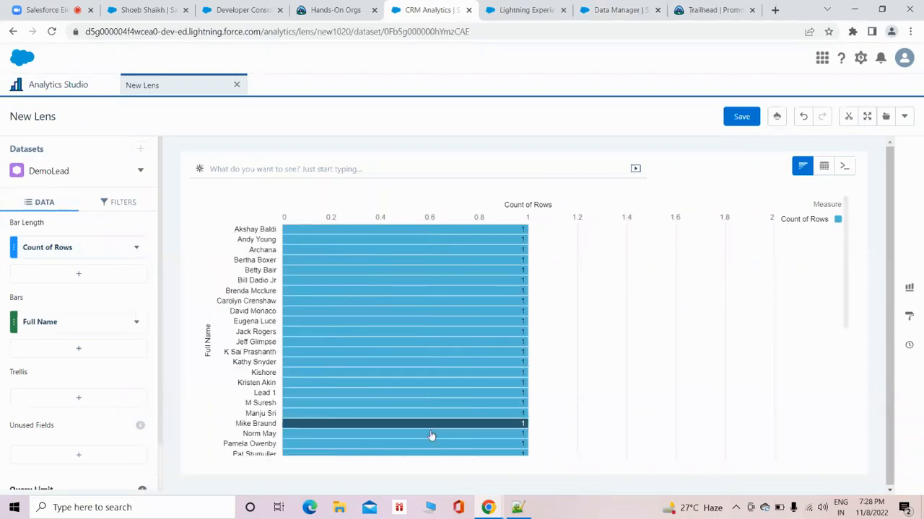
Switch to the Notepad++ notes and add the line "Deal with 3 types of data :-" below the scheduling note.
{"action": "left_click", "coordinate": [518, 509]}
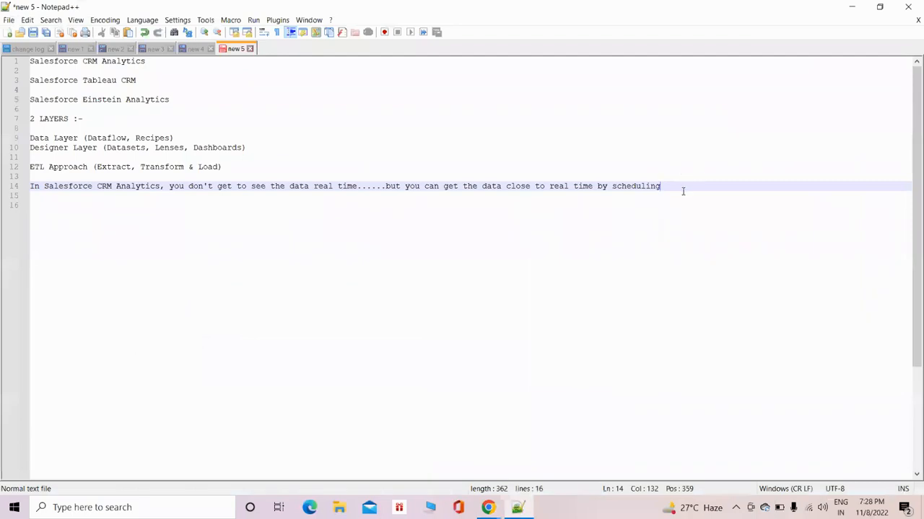
{"action": "key", "text": "Return"}
{"action": "key", "text": "Return"}
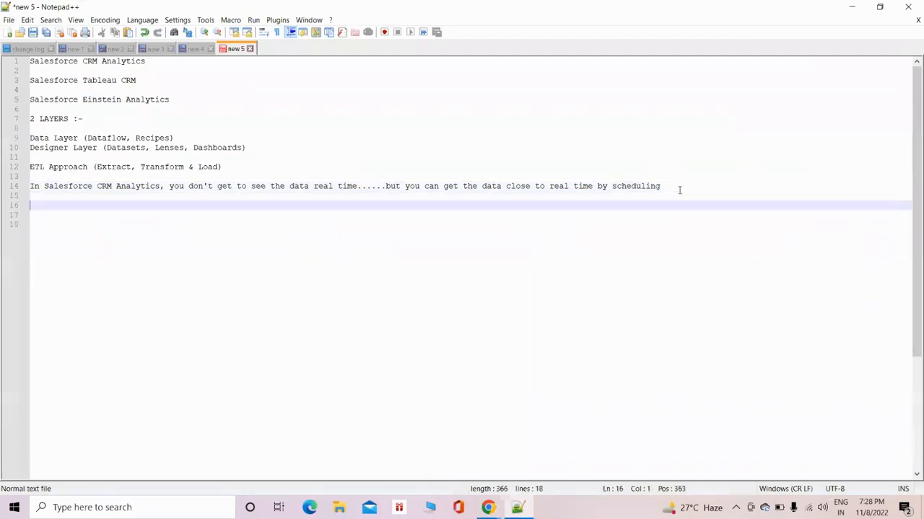
{"action": "type", "text": "Deal with 3 types"}
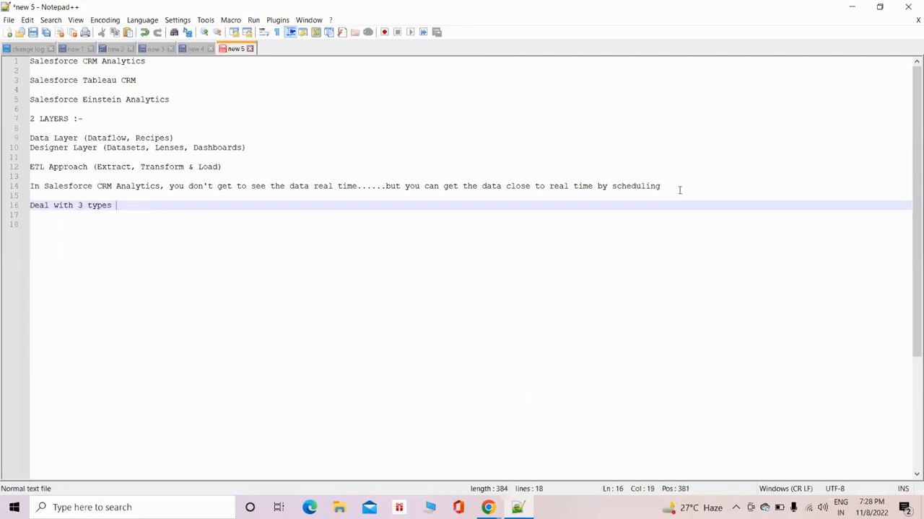
{"action": "type", "text": " of dat"}
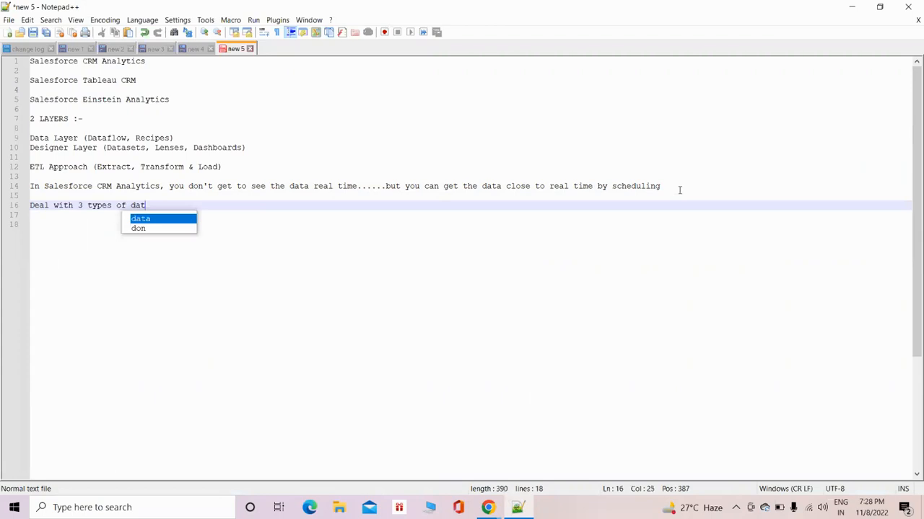
{"action": "type", "text": "a "}
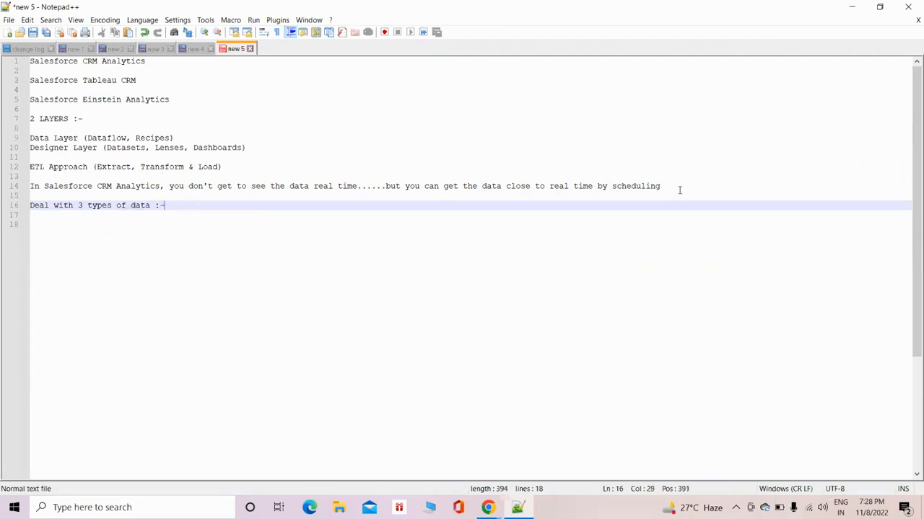
{"action": "type", "text": ":-"}
Add the line "Measures, Dimensions & Dates" below the data types heading and minimise the notes to return to the lens.
{"action": "key", "text": "Return"}
{"action": "key", "text": "Return"}
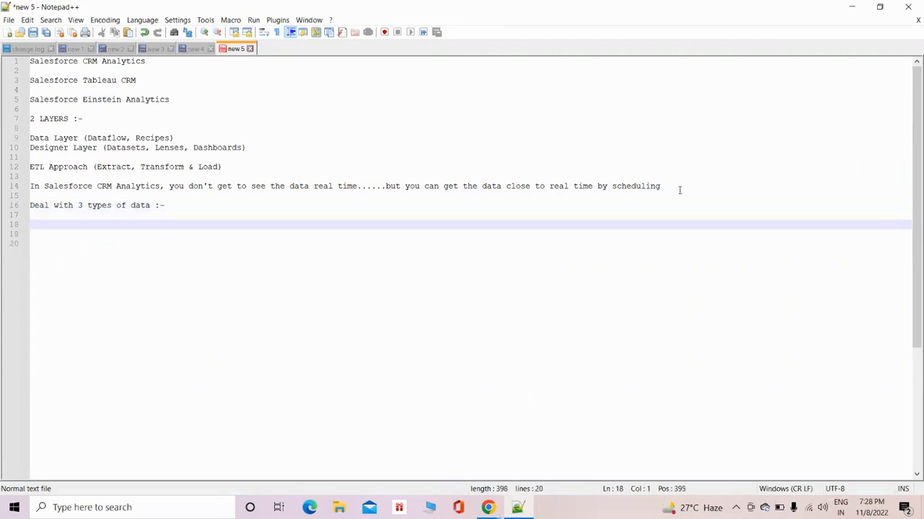
{"action": "type", "text": "Measures, Dimensions"}
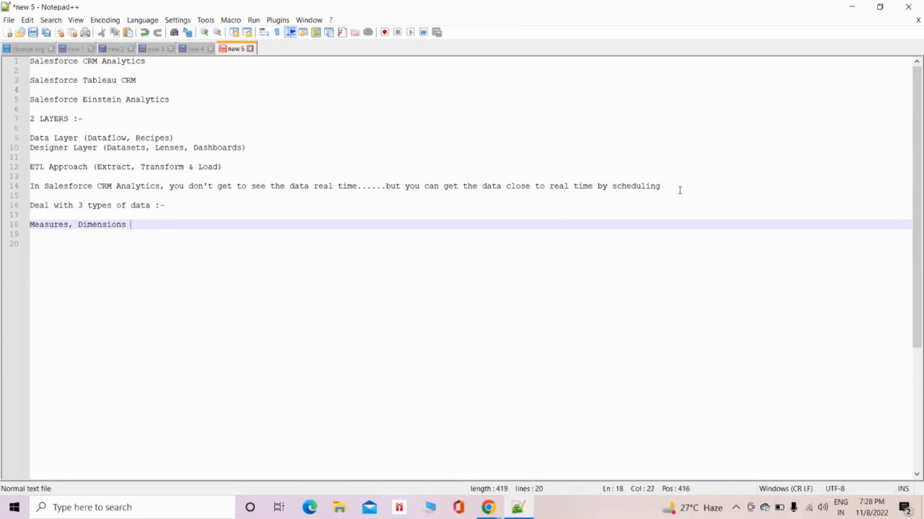
{"action": "type", "text": " & Dates"}
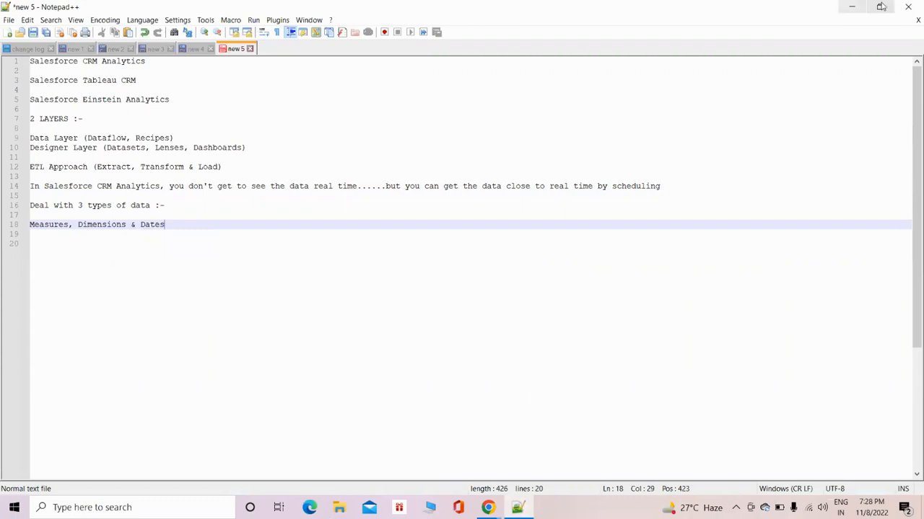
{"action": "left_click", "coordinate": [857, 8]}
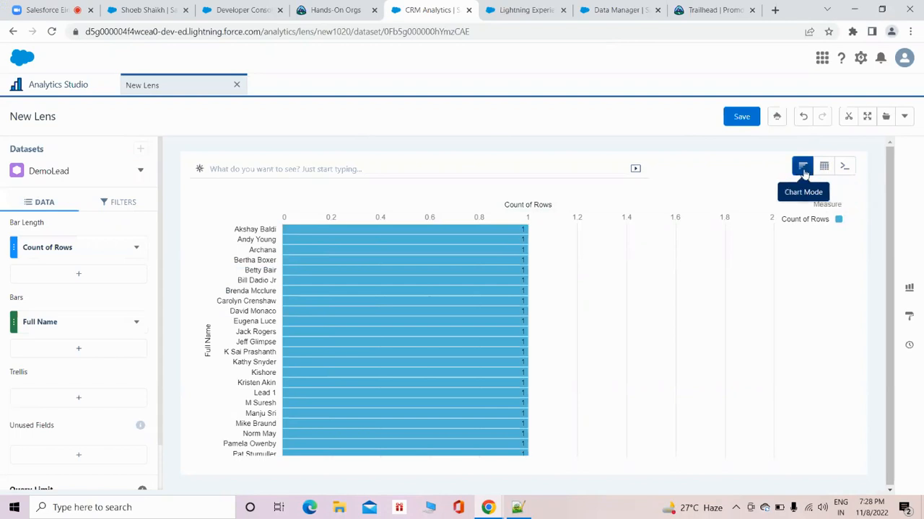
Preview the DemoLead lens as a Values Table and as a Column chart, returning to the Bar chart.
{"action": "mouse_move", "coordinate": [824, 170]}
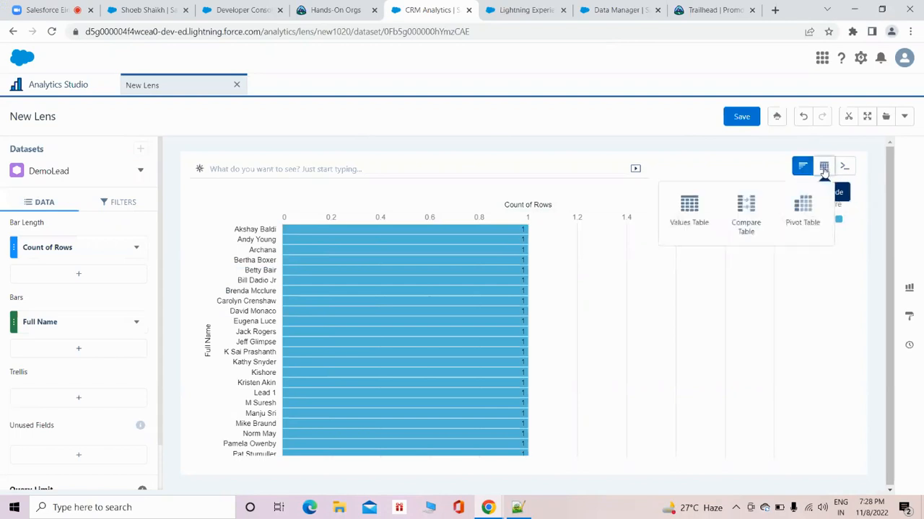
{"action": "left_click", "coordinate": [685, 217]}
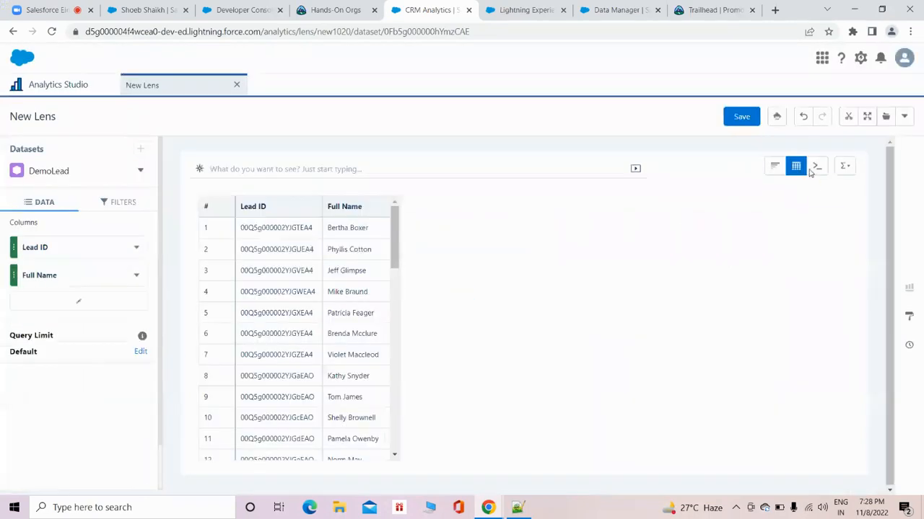
{"action": "left_click", "coordinate": [776, 167]}
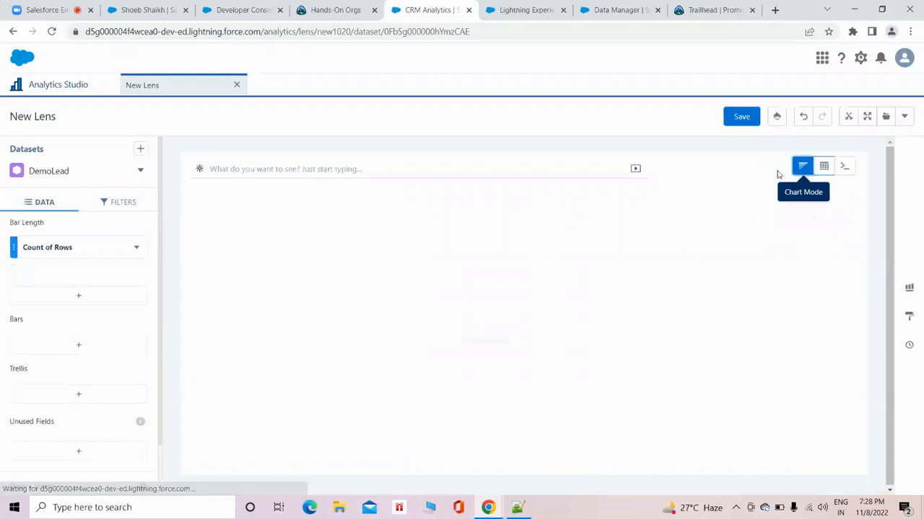
{"action": "left_click", "coordinate": [911, 289]}
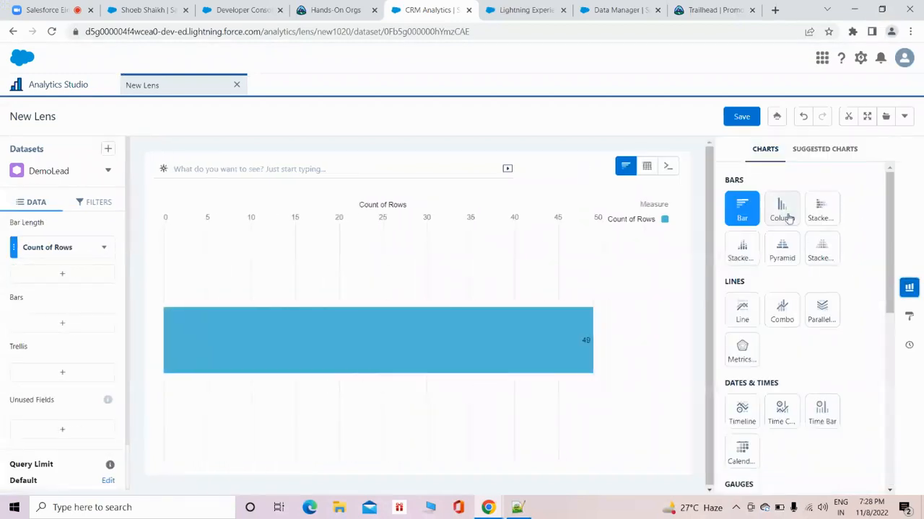
{"action": "left_click", "coordinate": [782, 209]}
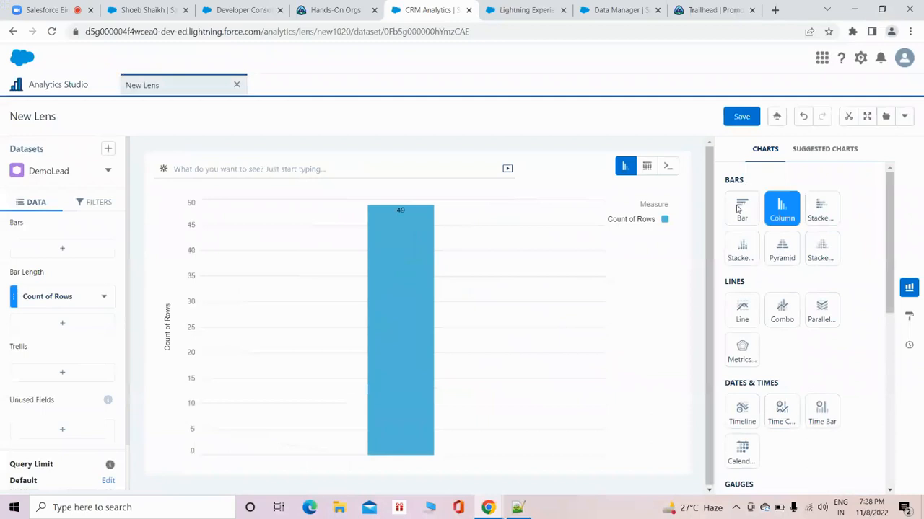
{"action": "left_click", "coordinate": [741, 209]}
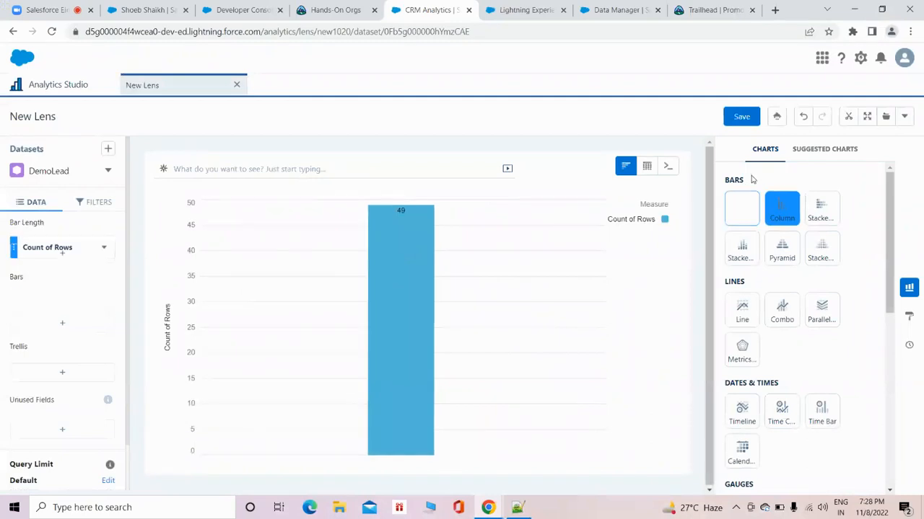
Group the bars by Full Name again and preview the Column and stacked bar charts, ending on the Bar chart with the chart gallery closed.
{"action": "left_click", "coordinate": [81, 326]}
{"action": "left_click", "coordinate": [167, 174]}
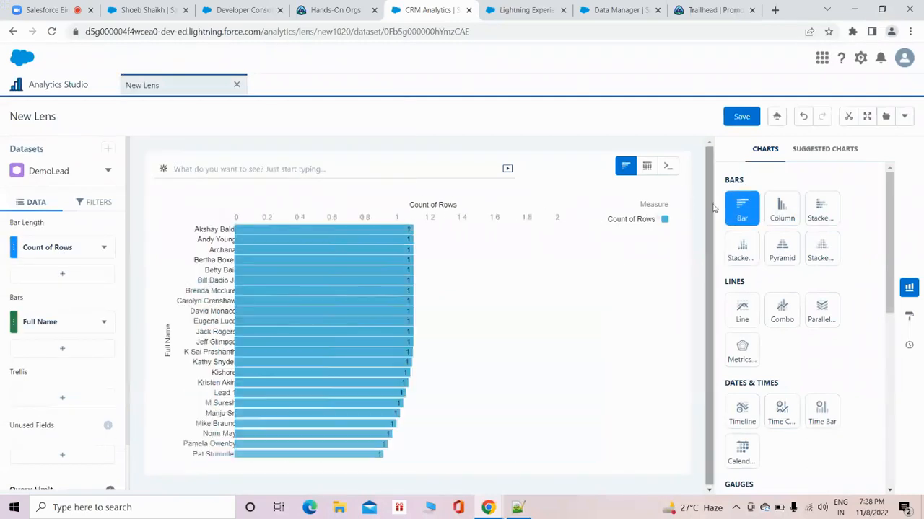
{"action": "left_click", "coordinate": [778, 219]}
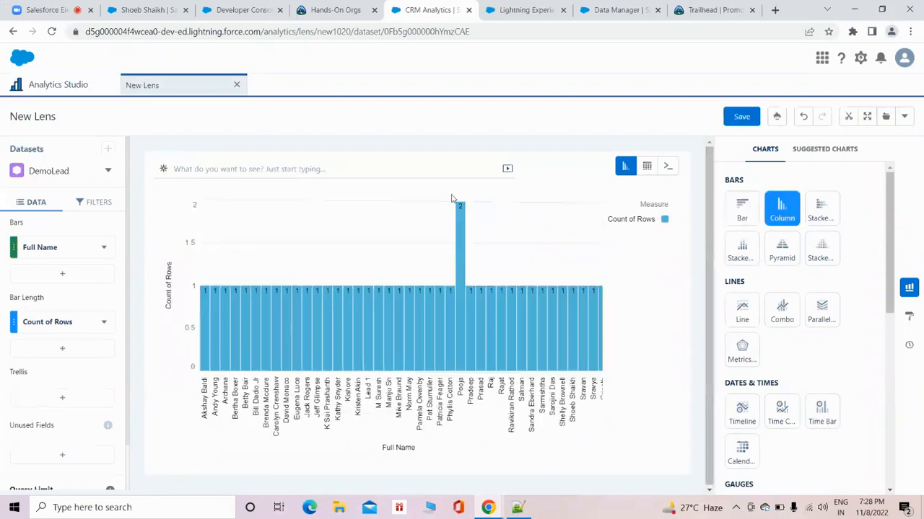
{"action": "left_click", "coordinate": [823, 214]}
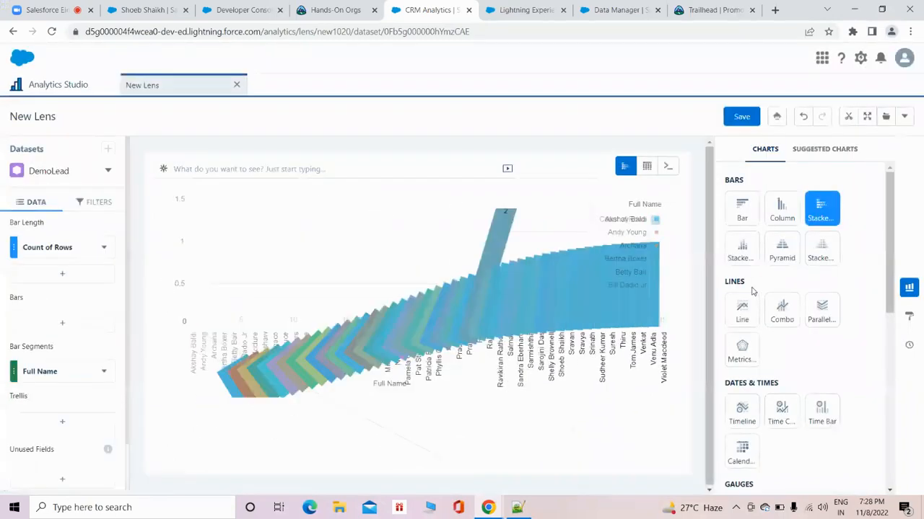
{"action": "left_click", "coordinate": [743, 215]}
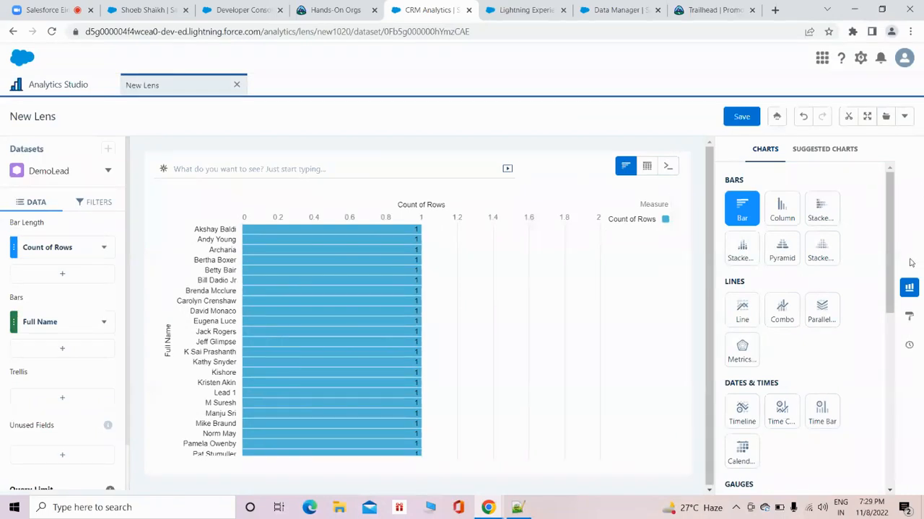
{"action": "left_click", "coordinate": [908, 287]}
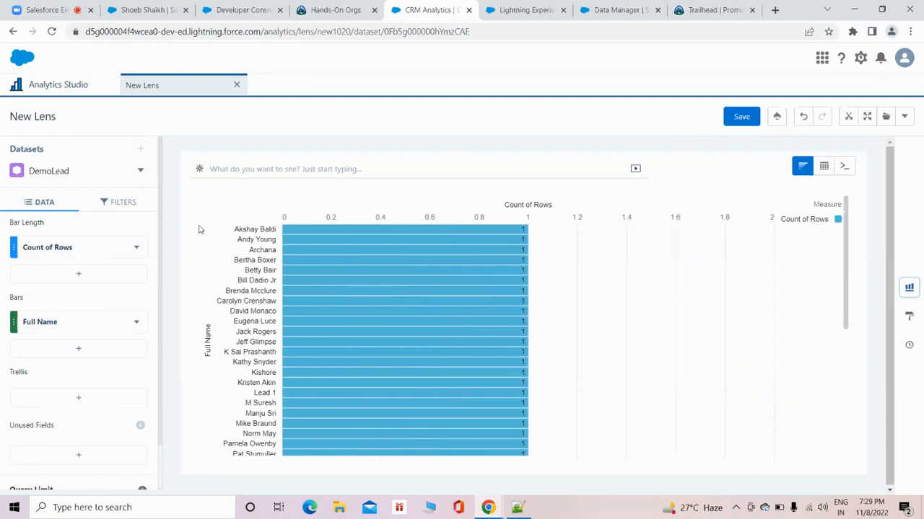
Check the fields available for filtering the DemoLead lens and open the Full Name filter without applying it, returning to the data settings.
{"action": "left_click", "coordinate": [121, 202]}
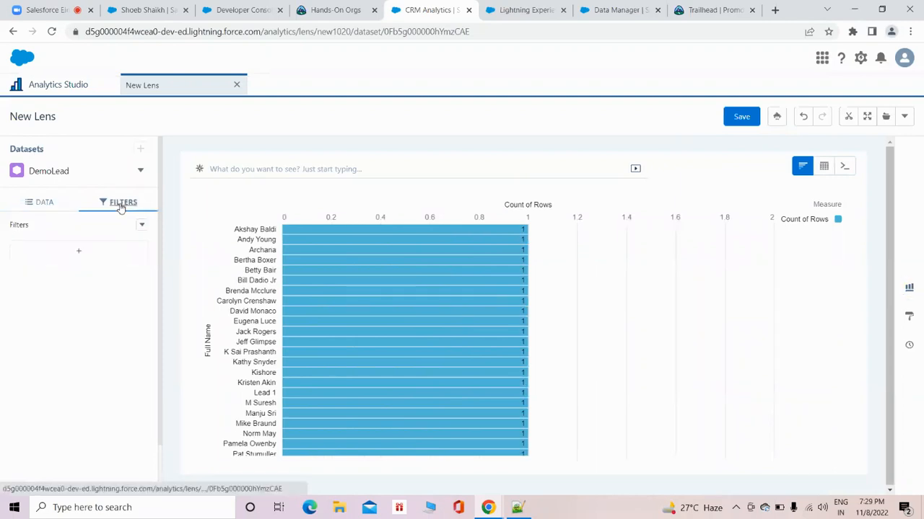
{"action": "left_click", "coordinate": [100, 259]}
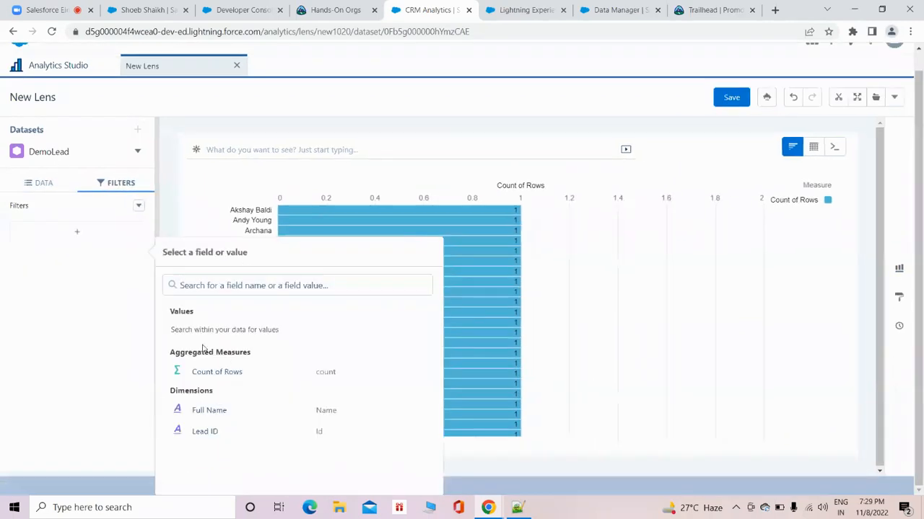
{"action": "left_click", "coordinate": [212, 414]}
{"action": "scroll", "coordinate": [381, 433], "scroll_direction": "down", "scroll_amount": 2}
{"action": "left_click", "coordinate": [372, 491]}
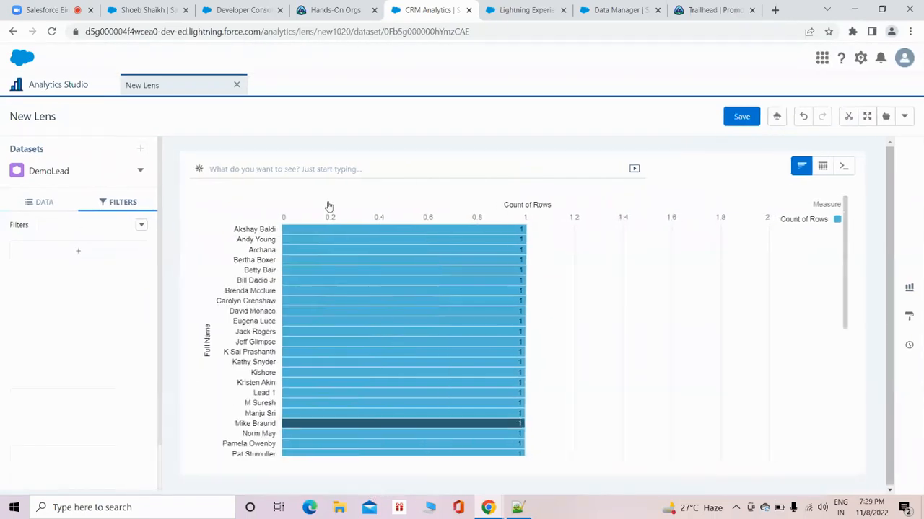
{"action": "left_click", "coordinate": [43, 205]}
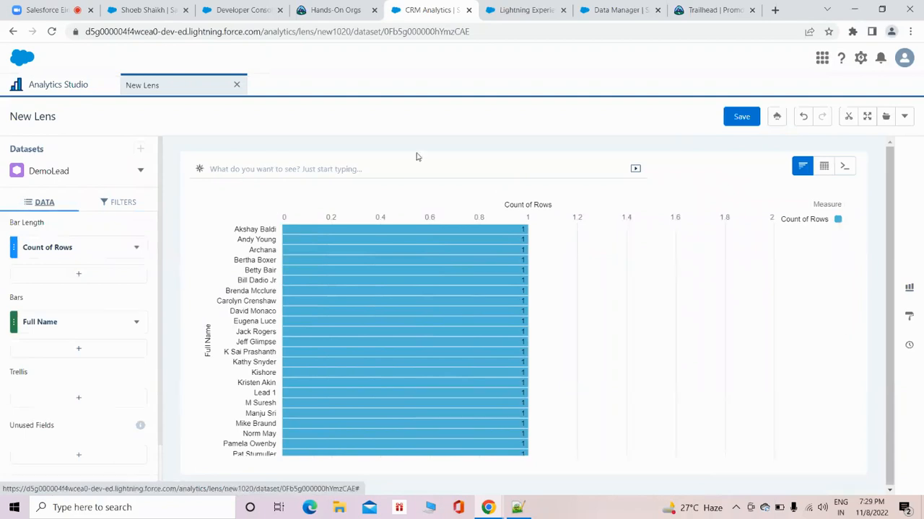
Browse the dashboards in Analytics Studio and create a new blank dashboard.
{"action": "left_click", "coordinate": [89, 89]}
{"action": "left_click", "coordinate": [278, 186]}
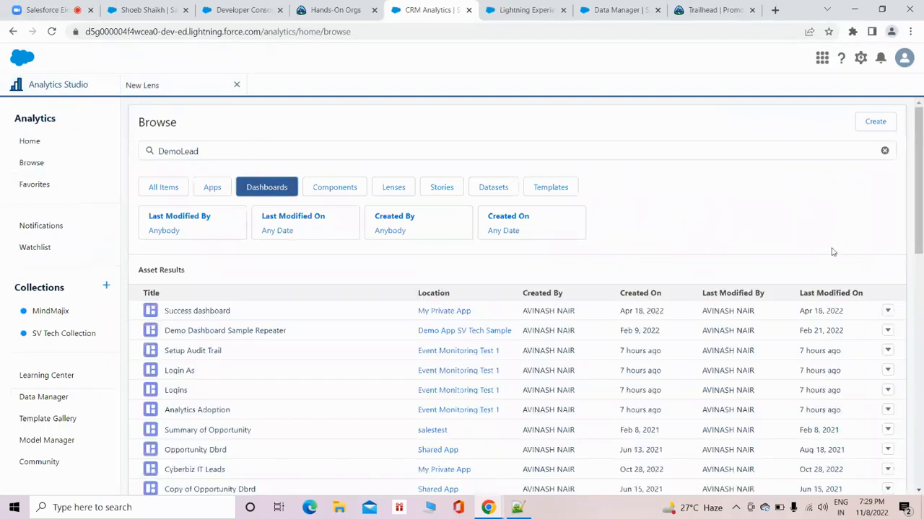
{"action": "left_click", "coordinate": [875, 121]}
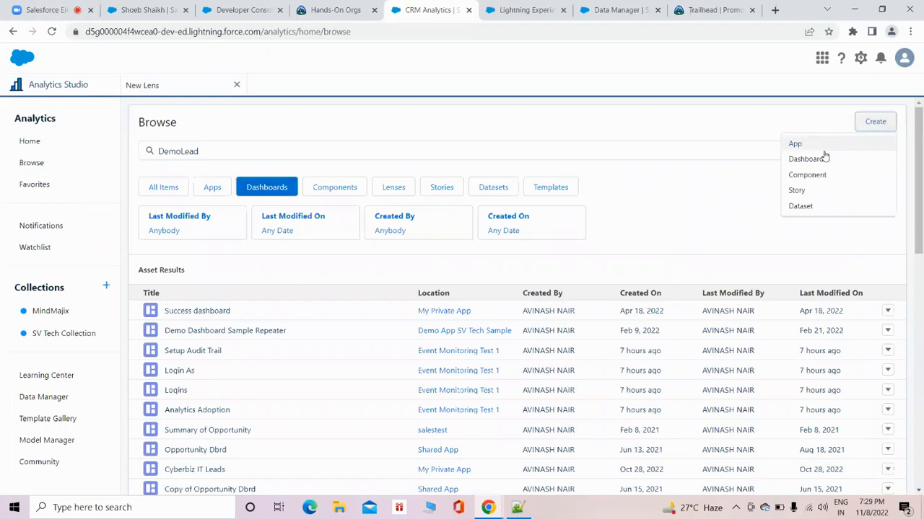
{"action": "left_click", "coordinate": [819, 164]}
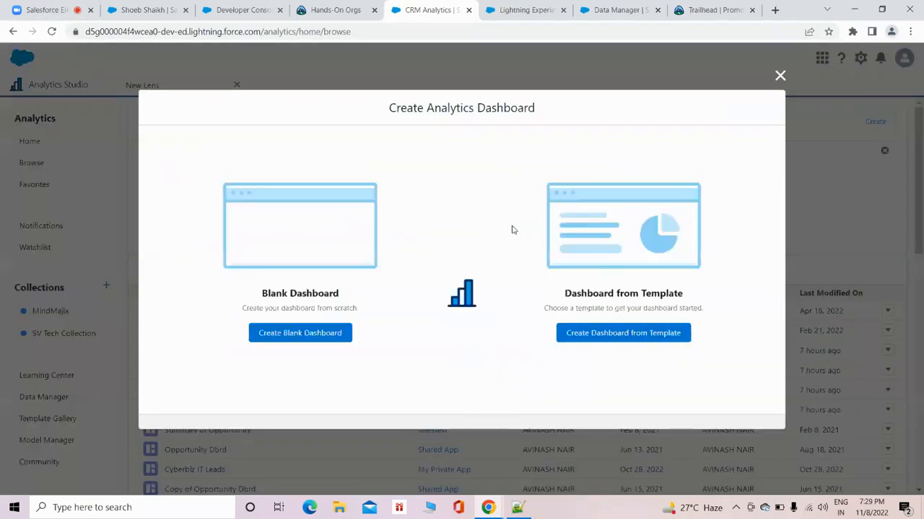
{"action": "left_click", "coordinate": [292, 335]}
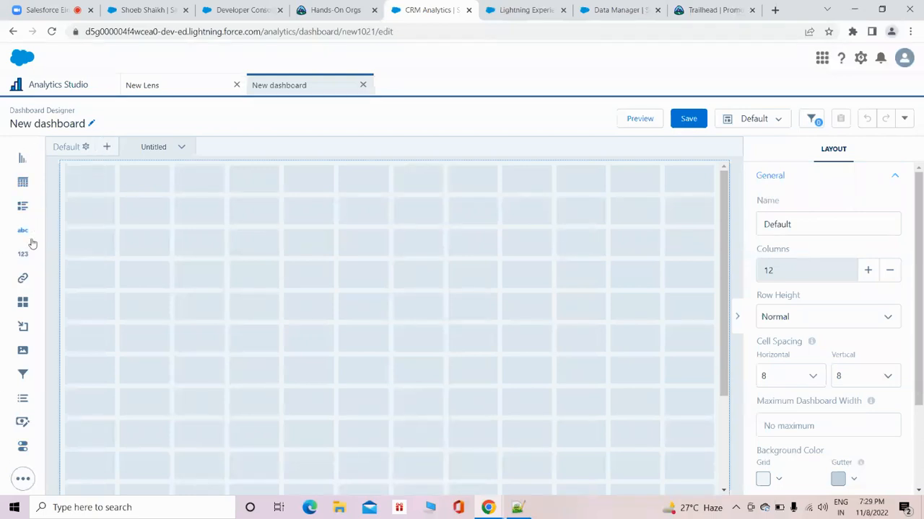
Add a text widget across the full width of the dashboard's first row, reading "Lead Dashboard" with centred alignment.
{"action": "left_click_drag", "start_coordinate": [22, 231], "coordinate": [68, 179]}
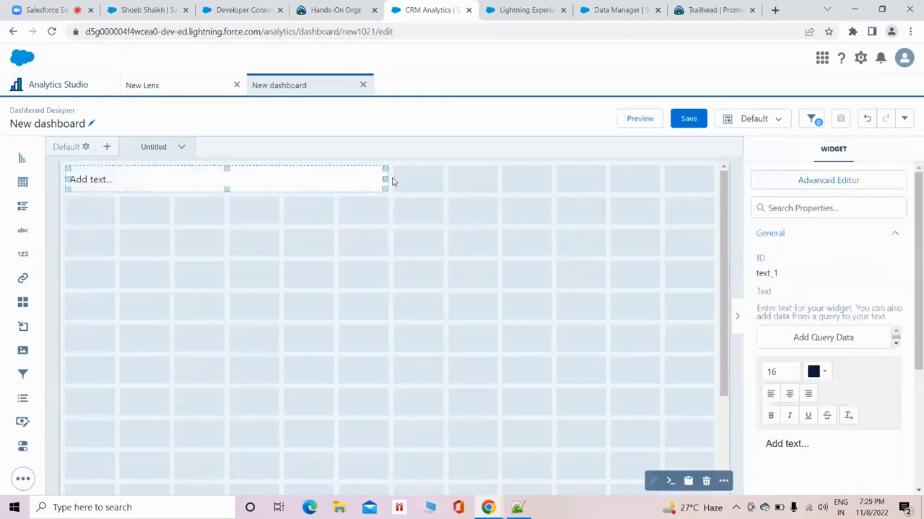
{"action": "left_click_drag", "start_coordinate": [386, 179], "coordinate": [671, 165]}
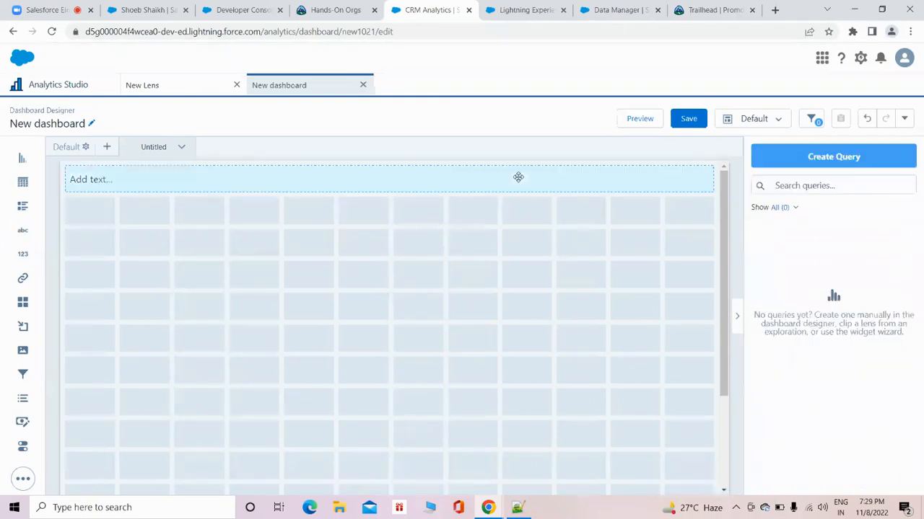
{"action": "left_click", "coordinate": [517, 178]}
{"action": "left_click_drag", "start_coordinate": [820, 444], "coordinate": [751, 447]}
{"action": "key", "text": "BackSpace"}
{"action": "type", "text": "Lead Dashboard"}
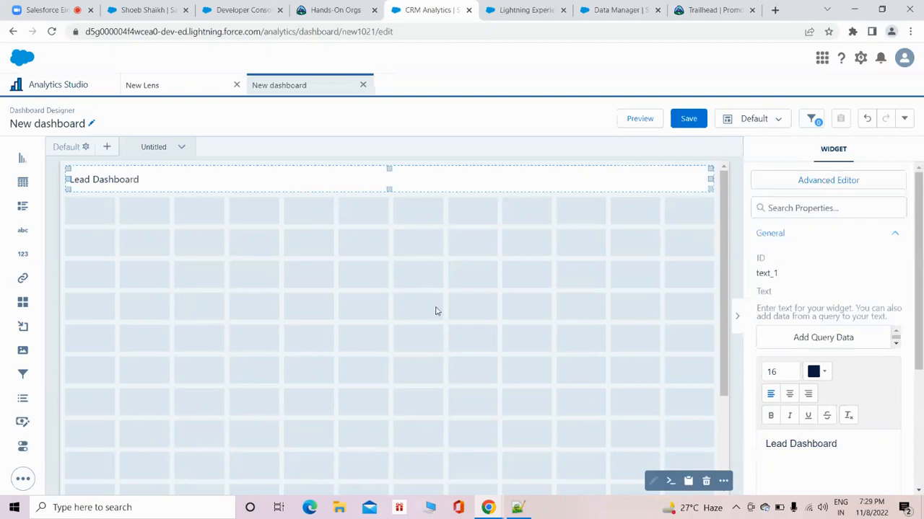
{"action": "left_click", "coordinate": [789, 394]}
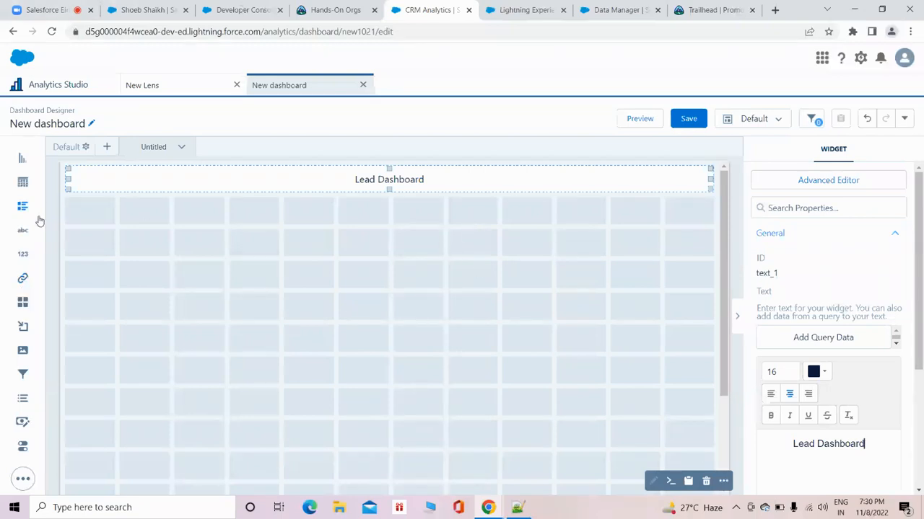
Add a filter widget below the Lead Dashboard title, based on the Full Name field of the DemoLead dataset.
{"action": "left_click_drag", "start_coordinate": [23, 374], "coordinate": [119, 220]}
{"action": "left_click", "coordinate": [123, 213]}
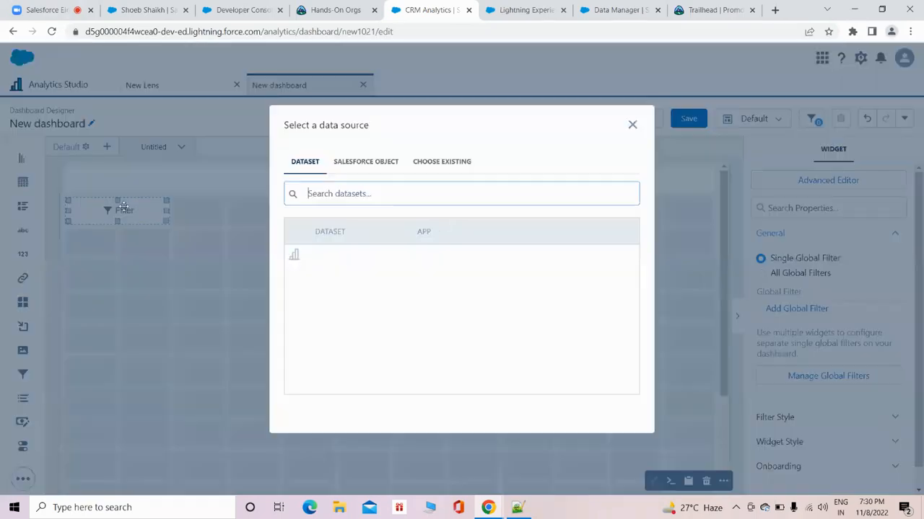
{"action": "left_click", "coordinate": [344, 261]}
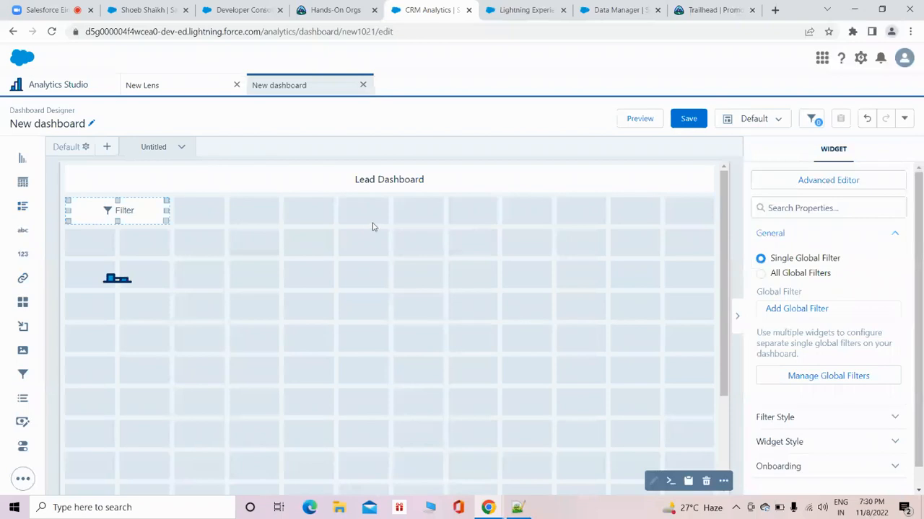
{"action": "left_click", "coordinate": [378, 253]}
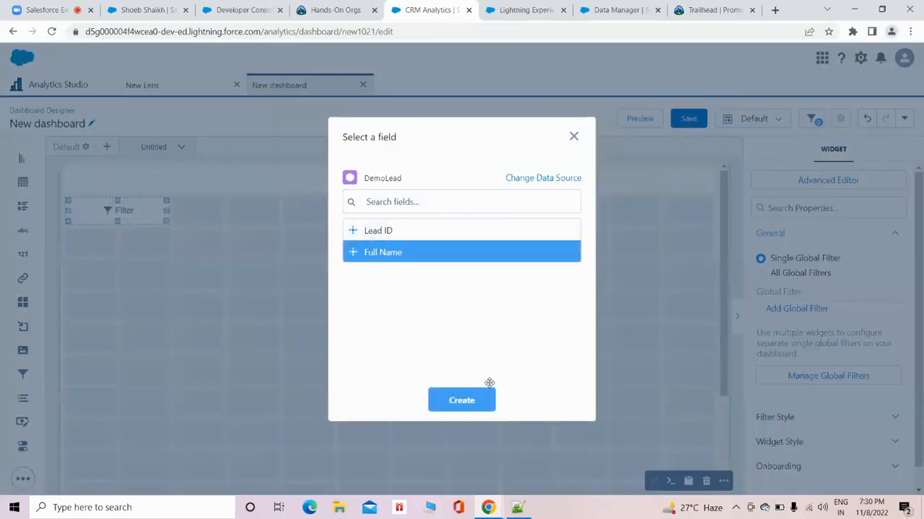
{"action": "left_click", "coordinate": [468, 398]}
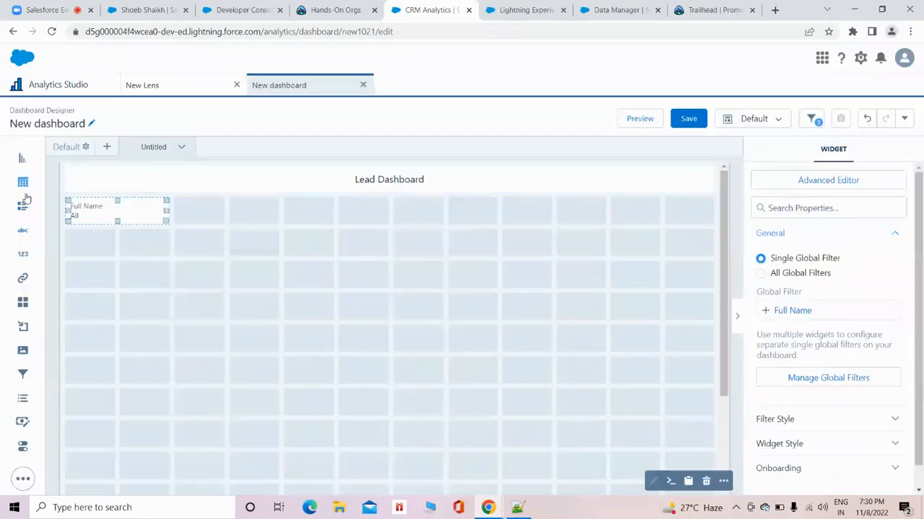
Add a chart widget beneath the filter, showing the DemoLead count of rows as bars grouped by Full Name.
{"action": "left_click_drag", "start_coordinate": [23, 159], "coordinate": [101, 267]}
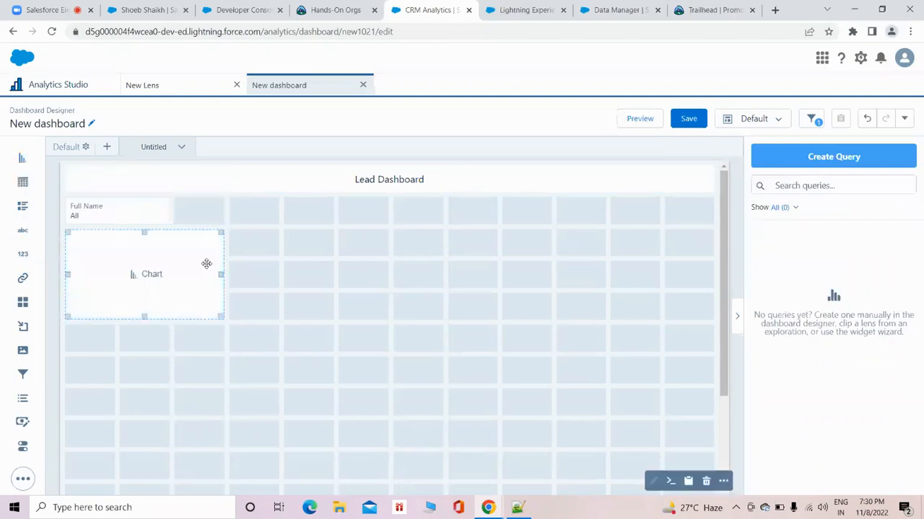
{"action": "left_click", "coordinate": [153, 273]}
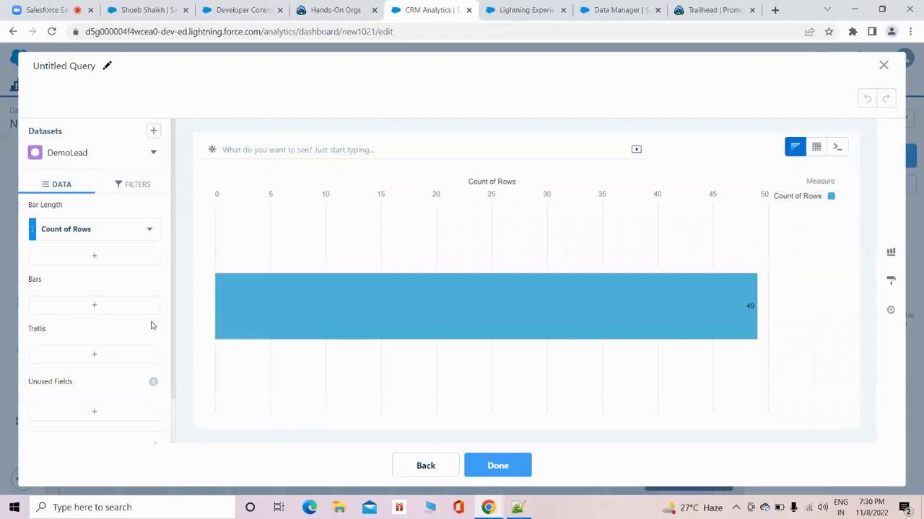
{"action": "left_click", "coordinate": [126, 306]}
{"action": "left_click", "coordinate": [210, 153]}
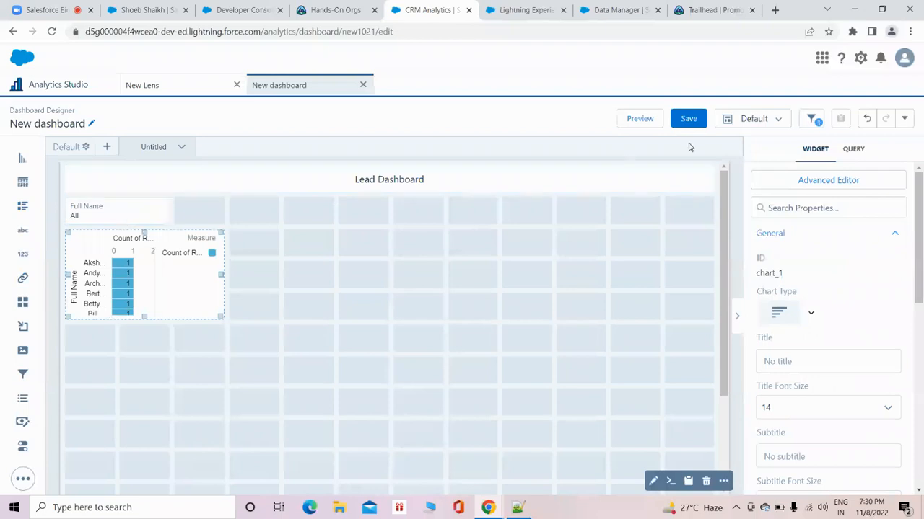
Preview the dashboard and filter it by Full Name, applying the first lead in the list and replacing it with the second.
{"action": "left_click", "coordinate": [635, 118]}
{"action": "left_click", "coordinate": [88, 192]}
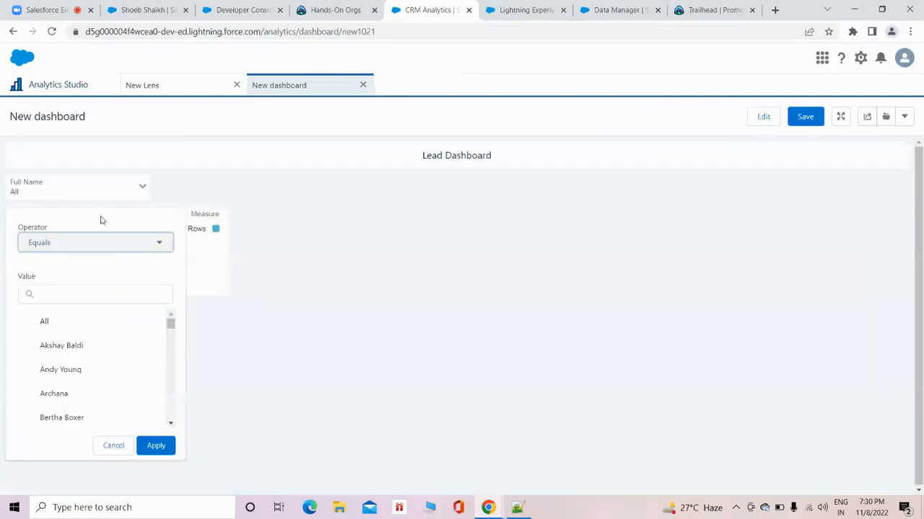
{"action": "left_click", "coordinate": [81, 347]}
{"action": "left_click", "coordinate": [157, 446]}
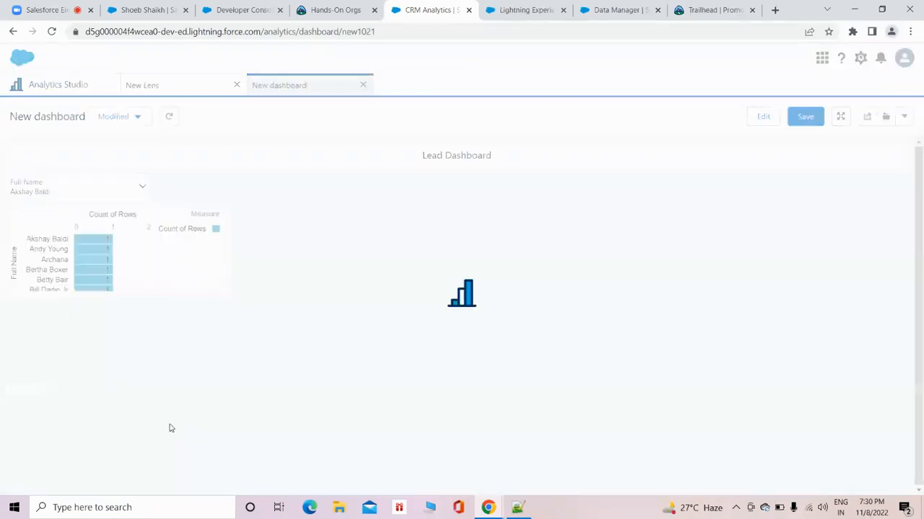
{"action": "left_click", "coordinate": [98, 195]}
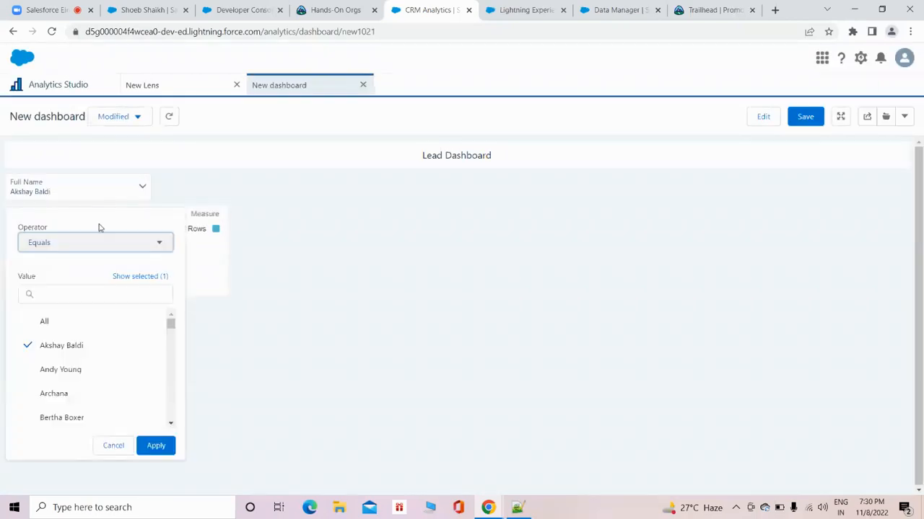
{"action": "left_click", "coordinate": [91, 368]}
{"action": "left_click", "coordinate": [155, 445]}
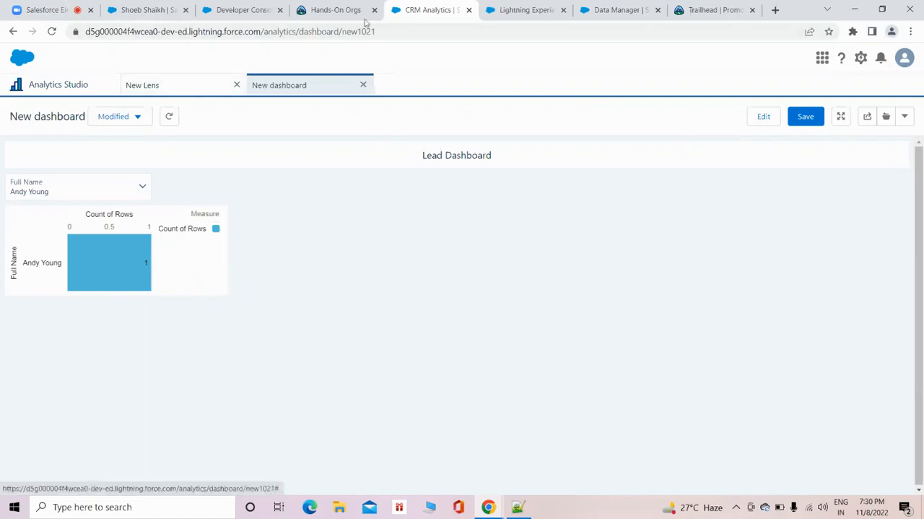
Review the connected objects and the ABC dataflow in Data Manager, closing the DemoLead node's settings, and return to the dashboard preview.
{"action": "left_click", "coordinate": [616, 12]}
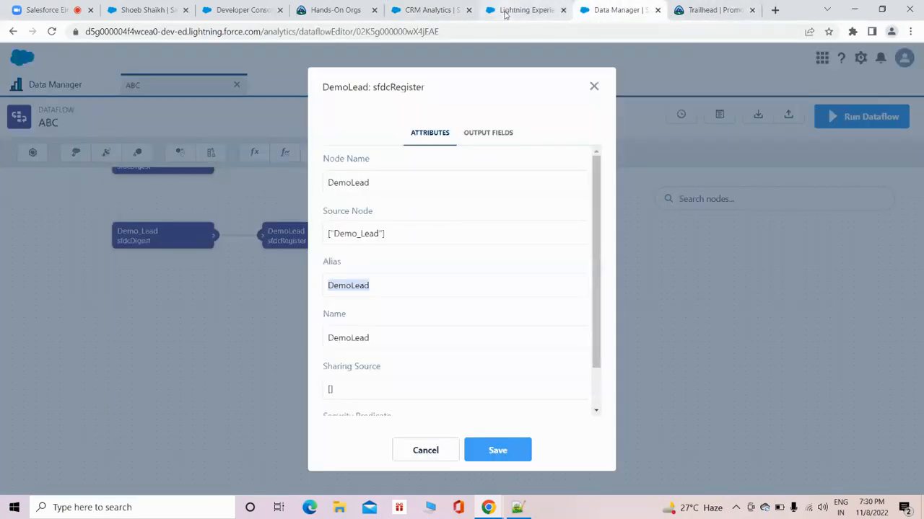
{"action": "left_click", "coordinate": [594, 88]}
{"action": "left_click", "coordinate": [80, 86]}
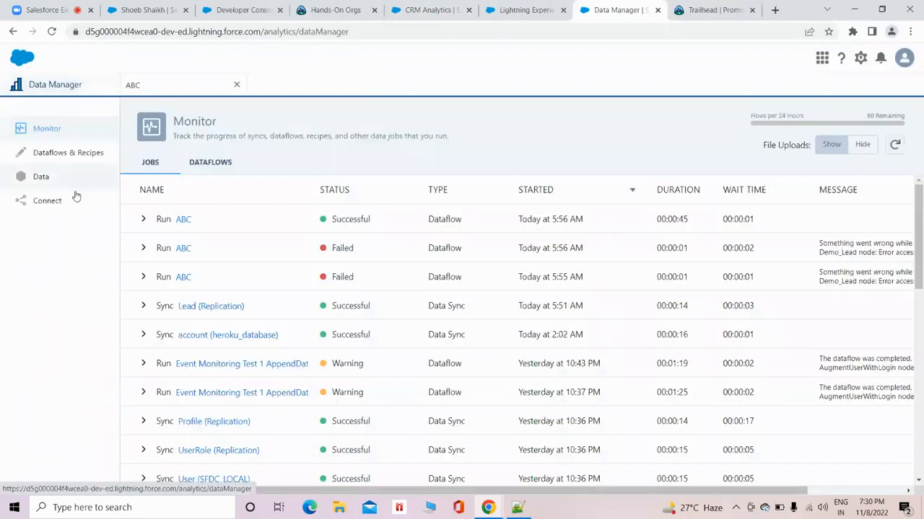
{"action": "left_click", "coordinate": [51, 201]}
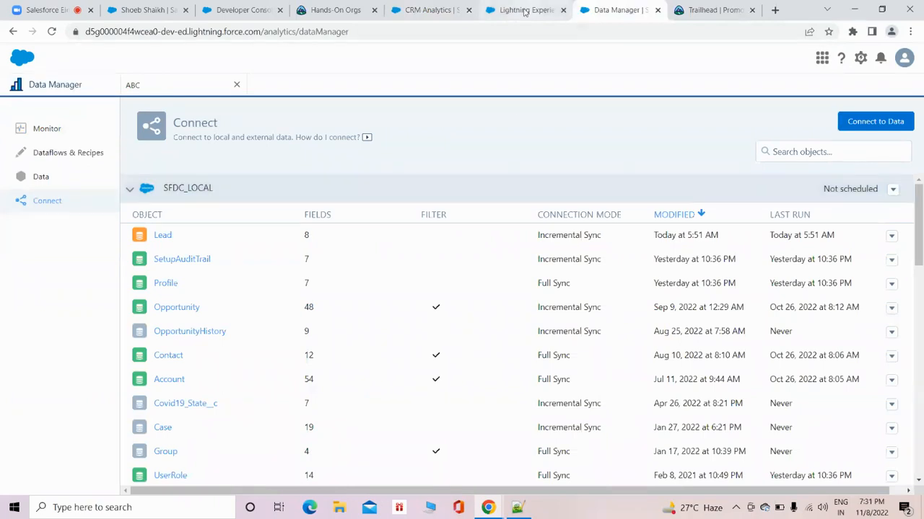
{"action": "left_click", "coordinate": [155, 88]}
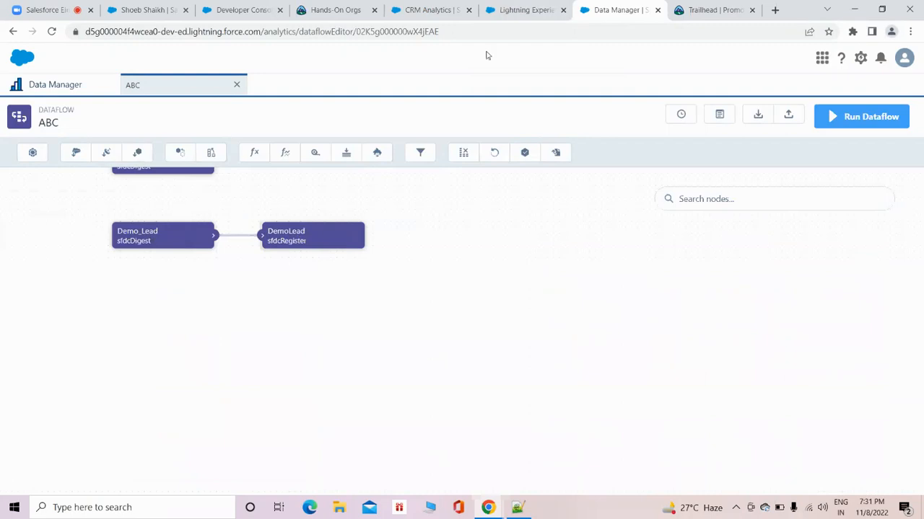
{"action": "left_click", "coordinate": [500, 13]}
{"action": "left_click", "coordinate": [431, 13]}
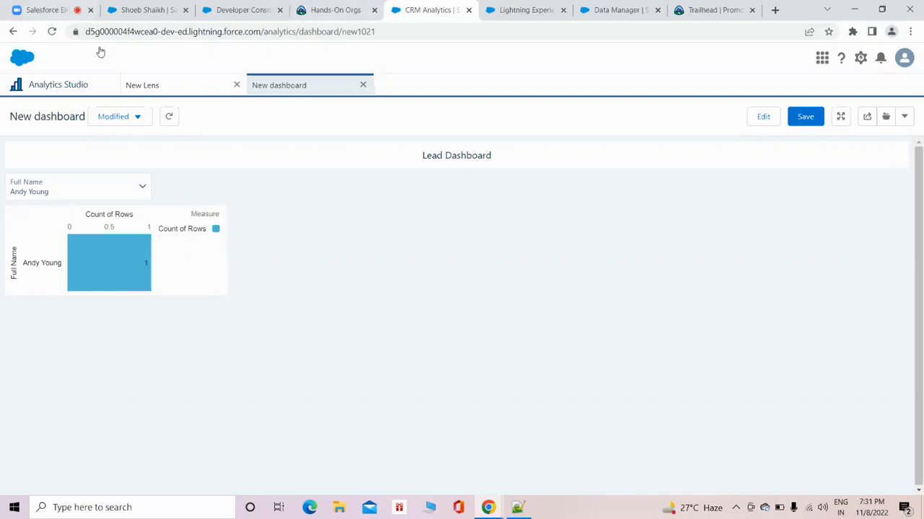
Return to the dashboards list in Analytics Studio and open the Opportunity Dbrd dashboard.
{"action": "left_click", "coordinate": [92, 88]}
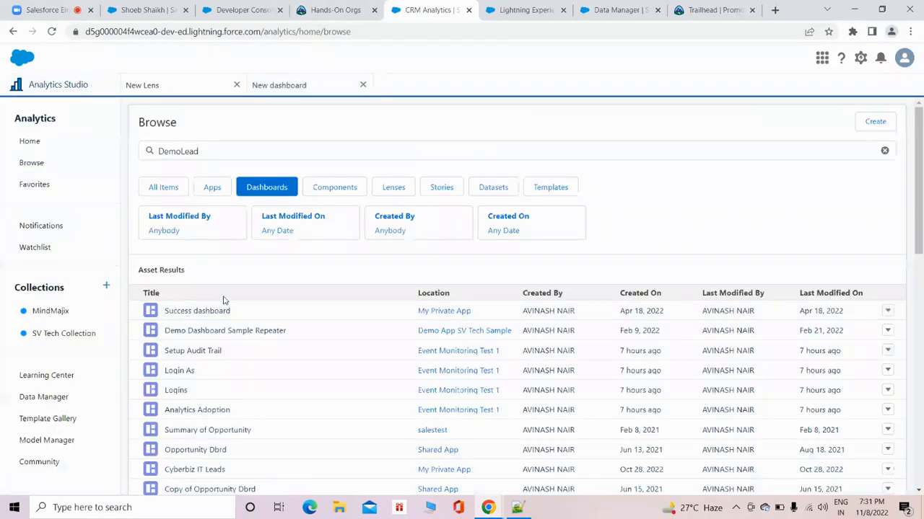
{"action": "scroll", "coordinate": [231, 295], "scroll_direction": "down", "scroll_amount": 1}
{"action": "left_click", "coordinate": [212, 390]}
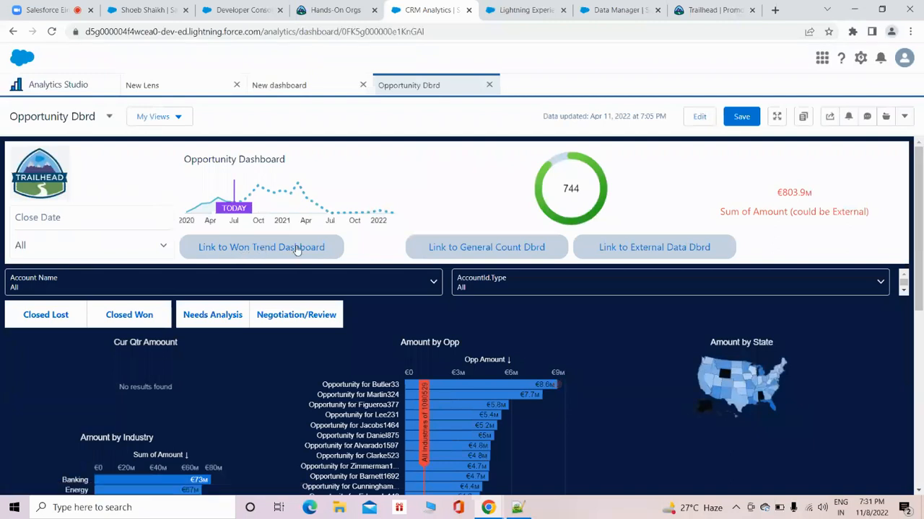
Follow the links to the Won Trend and General Count dashboards, closing each one, and check the Close Date selector on Opportunity Dbrd.
{"action": "left_click", "coordinate": [253, 254]}
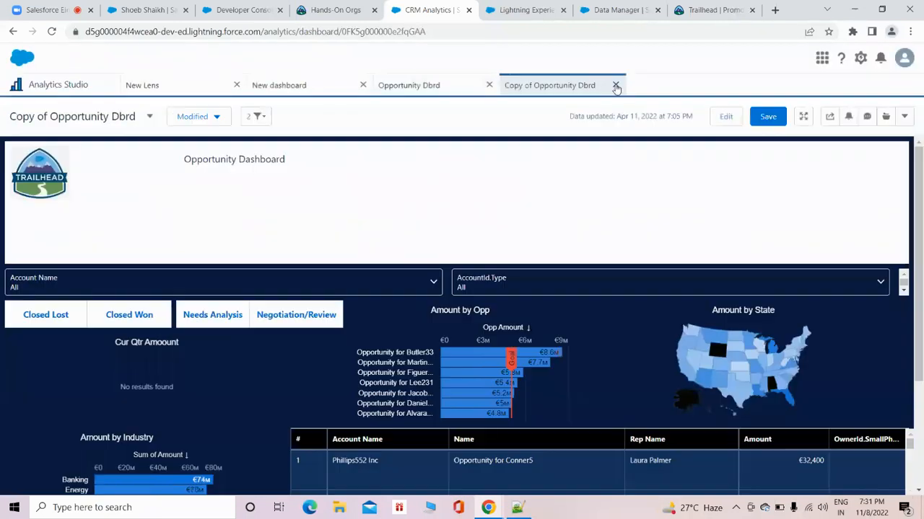
{"action": "left_click", "coordinate": [617, 86]}
{"action": "left_click", "coordinate": [478, 247]}
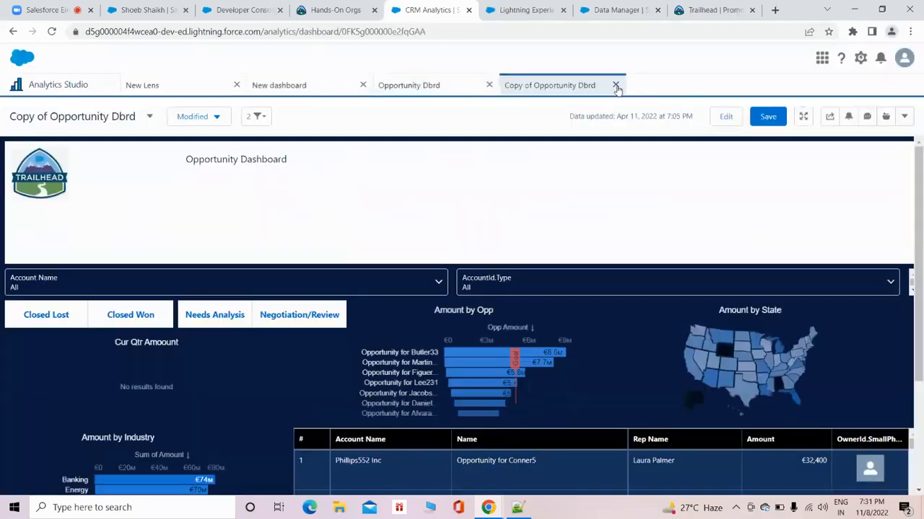
{"action": "left_click", "coordinate": [615, 86]}
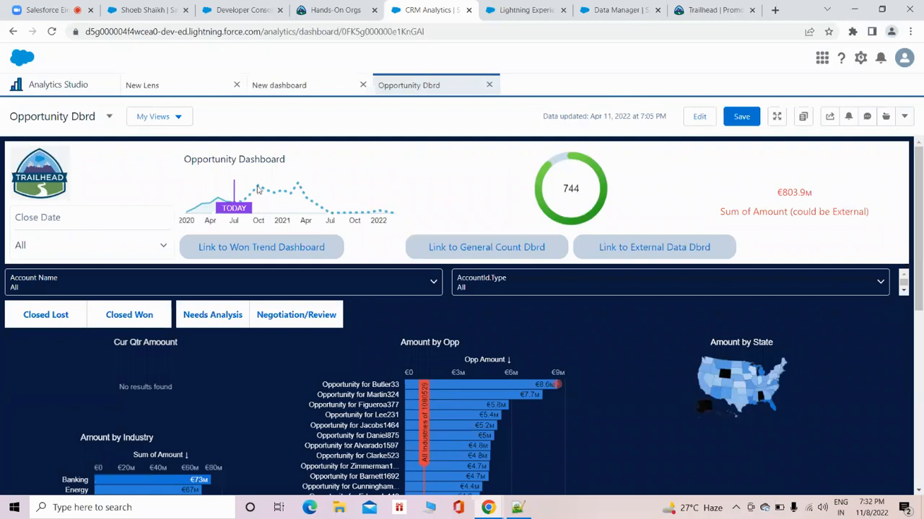
{"action": "left_click", "coordinate": [132, 247]}
{"action": "left_click", "coordinate": [129, 246]}
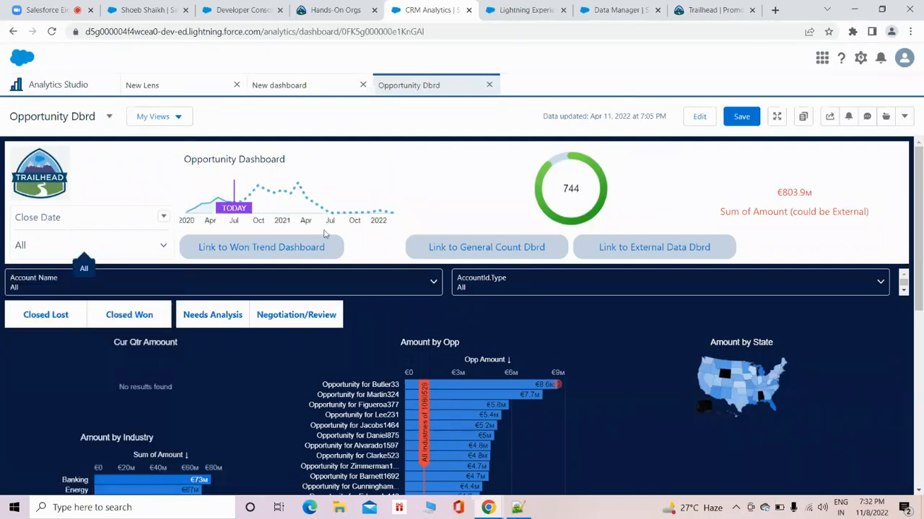
Look through the lower charts of Opportunity Dbrd and toggle the opportunity details table on, off and on again.
{"action": "scroll", "coordinate": [43, 260], "scroll_direction": "down", "scroll_amount": 1}
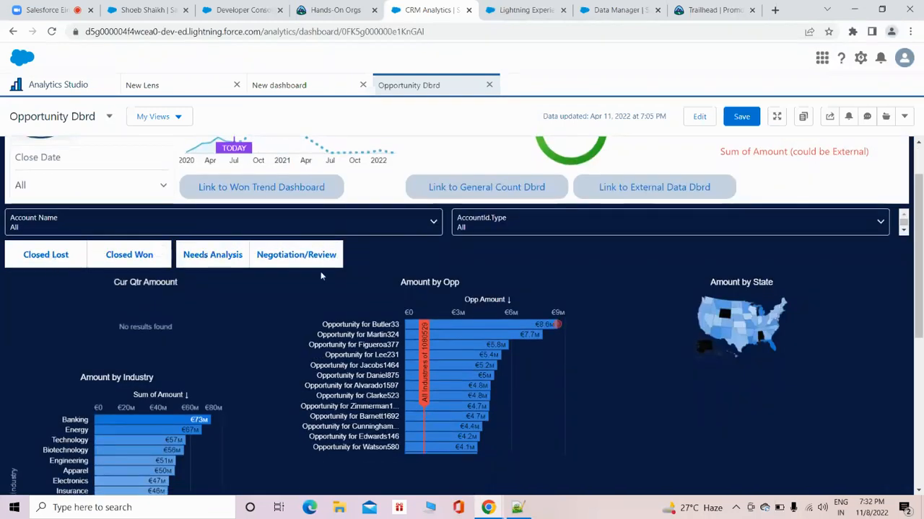
{"action": "scroll", "coordinate": [296, 287], "scroll_direction": "down", "scroll_amount": 2}
{"action": "scroll", "coordinate": [220, 312], "scroll_direction": "down", "scroll_amount": 1}
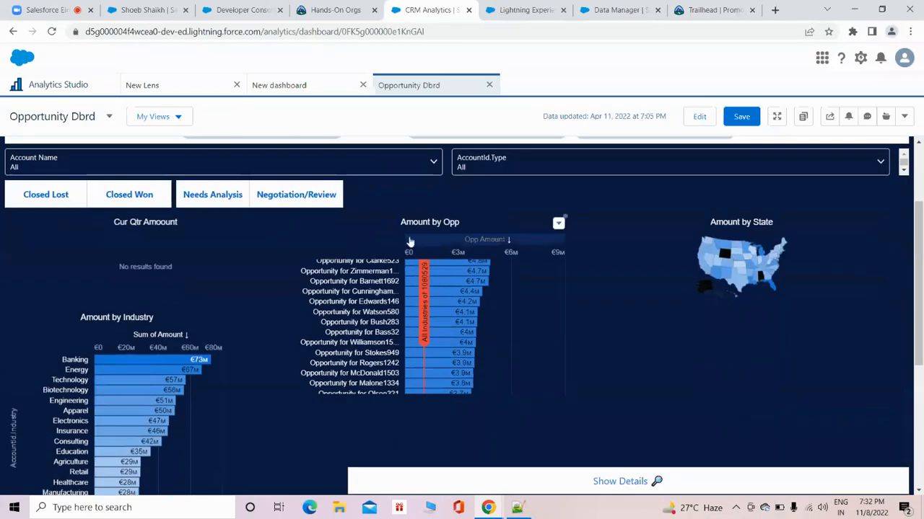
{"action": "scroll", "coordinate": [439, 270], "scroll_direction": "down", "scroll_amount": 2}
{"action": "scroll", "coordinate": [588, 280], "scroll_direction": "down", "scroll_amount": 2}
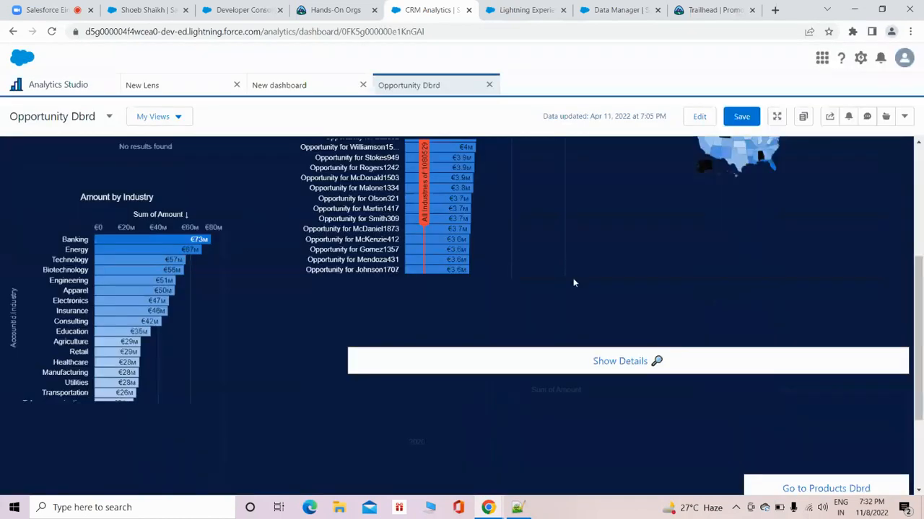
{"action": "scroll", "coordinate": [722, 285], "scroll_direction": "down", "scroll_amount": 1}
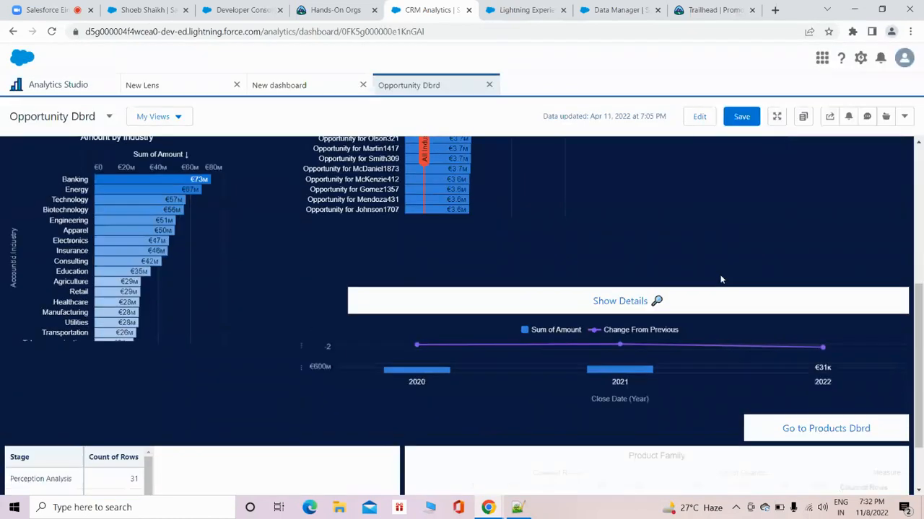
{"action": "left_click", "coordinate": [633, 290]}
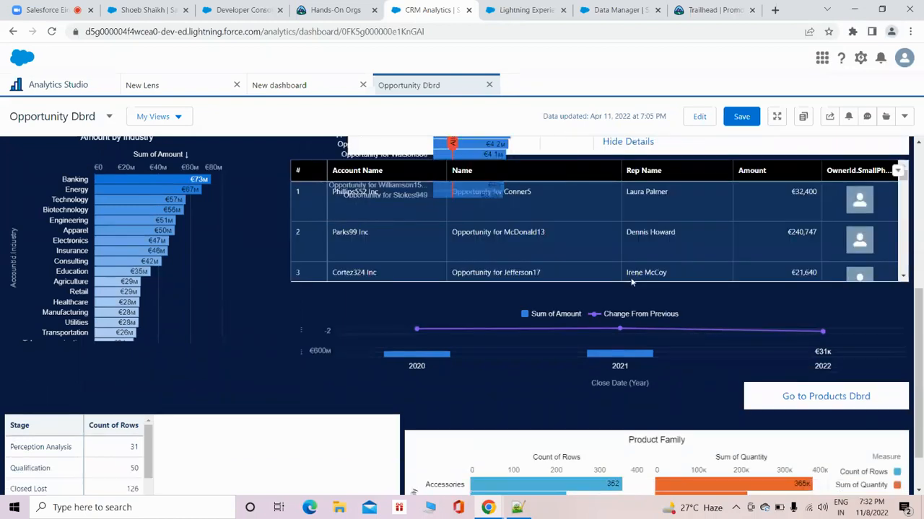
{"action": "scroll", "coordinate": [577, 245], "scroll_direction": "up", "scroll_amount": 1}
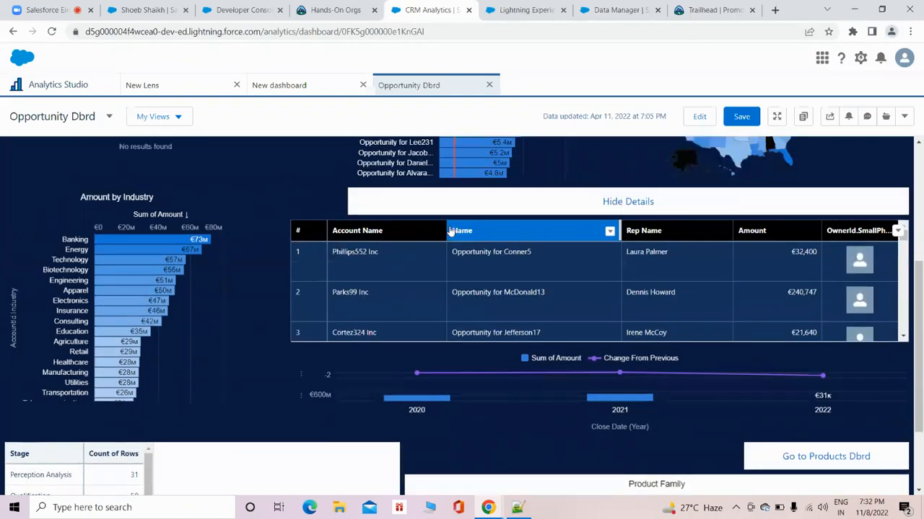
{"action": "left_click", "coordinate": [647, 208]}
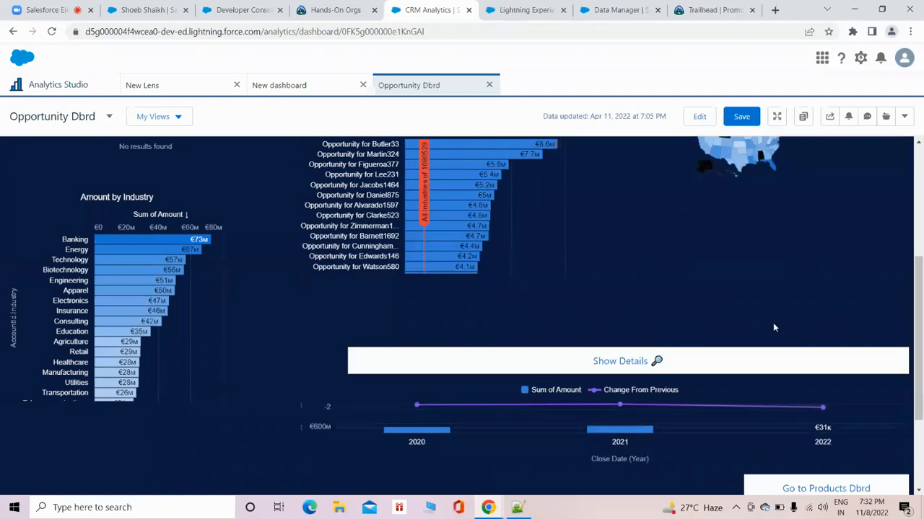
{"action": "scroll", "coordinate": [668, 314], "scroll_direction": "down", "scroll_amount": 2}
{"action": "left_click", "coordinate": [625, 241]}
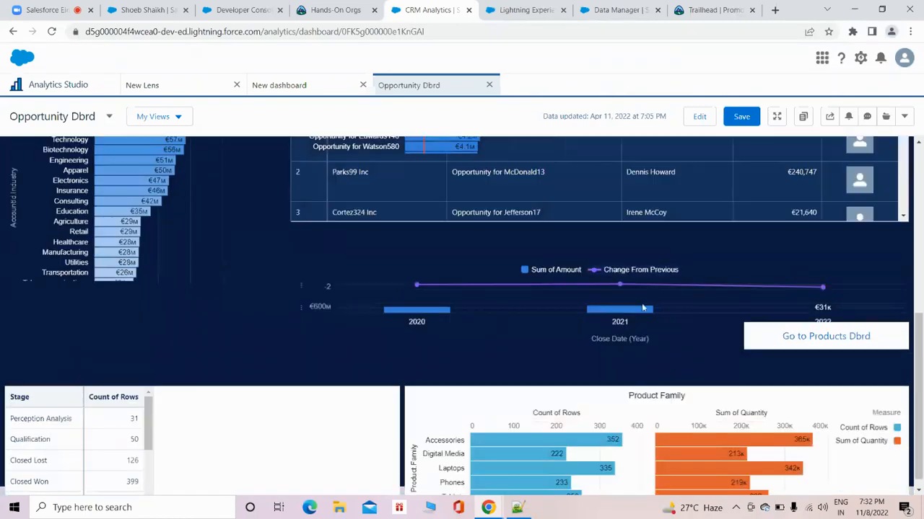
Filter Opportunity Dbrd by the Closed Lost stage and check the charts and details table.
{"action": "scroll", "coordinate": [735, 321], "scroll_direction": "up", "scroll_amount": 2}
{"action": "scroll", "coordinate": [706, 387], "scroll_direction": "up", "scroll_amount": 4}
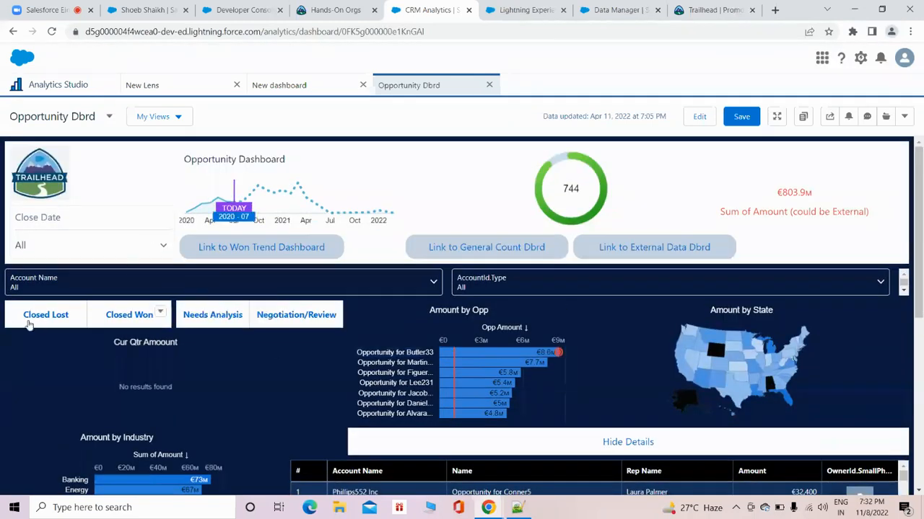
{"action": "left_click", "coordinate": [46, 317]}
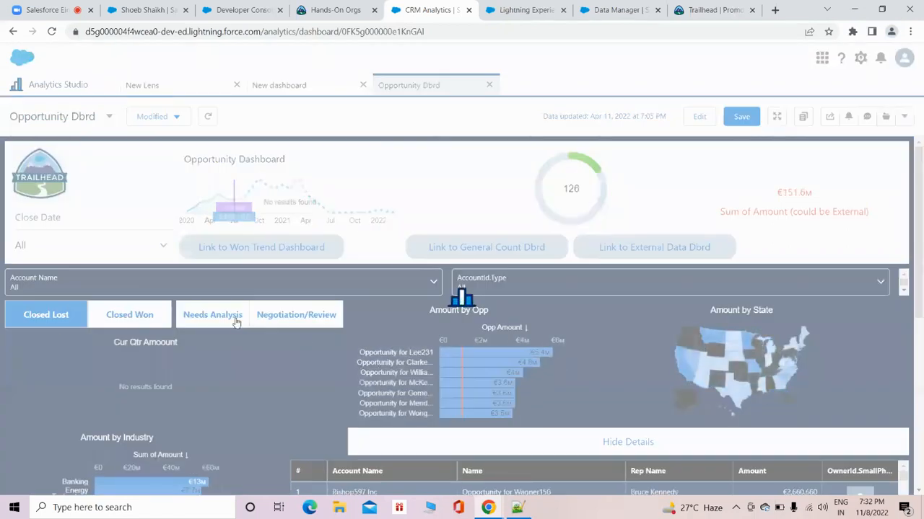
{"action": "scroll", "coordinate": [236, 322], "scroll_direction": "down", "scroll_amount": 2}
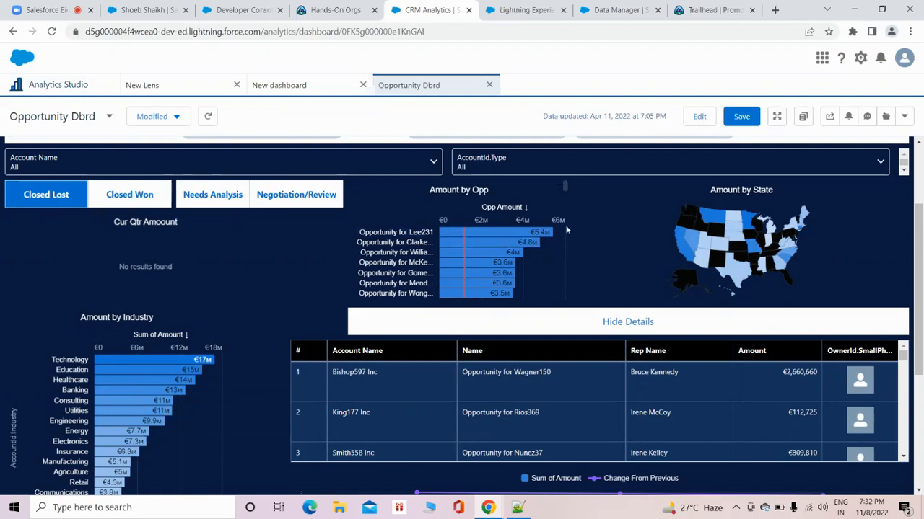
Open the Salesforce record of the first opportunity in the details table and return to Opportunity Dbrd.
{"action": "mouse_move", "coordinate": [546, 238]}
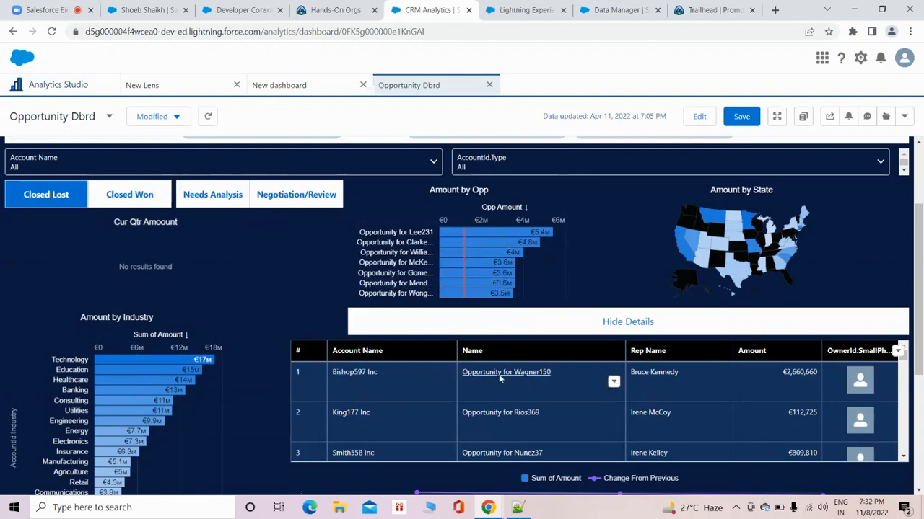
{"action": "left_click", "coordinate": [614, 382]}
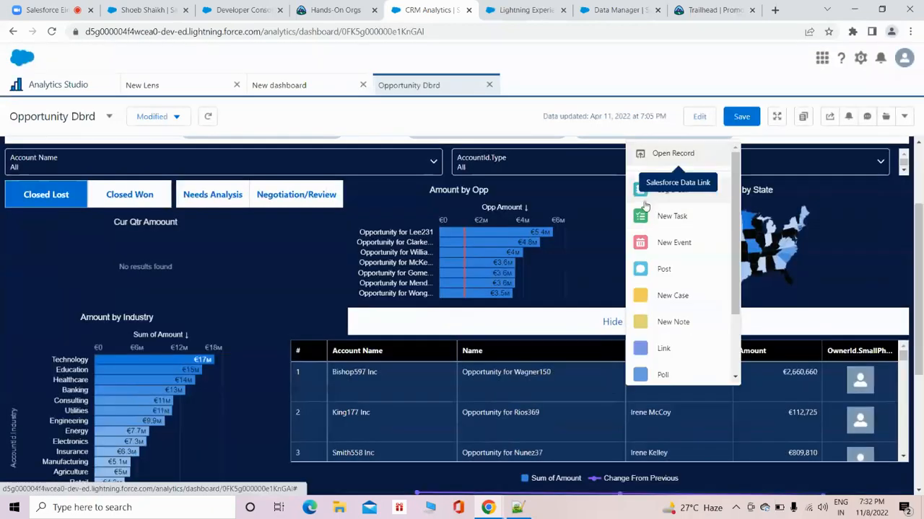
{"action": "left_click", "coordinate": [677, 156]}
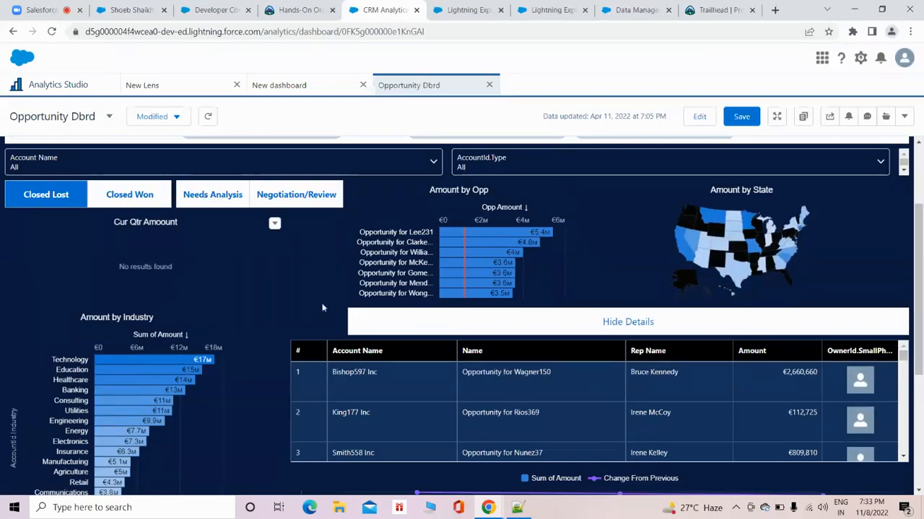
Check the stage on the first opportunity's Salesforce record, open the second opportunity's record from the details table, and return to Opportunity Dbrd.
{"action": "left_click", "coordinate": [460, 10]}
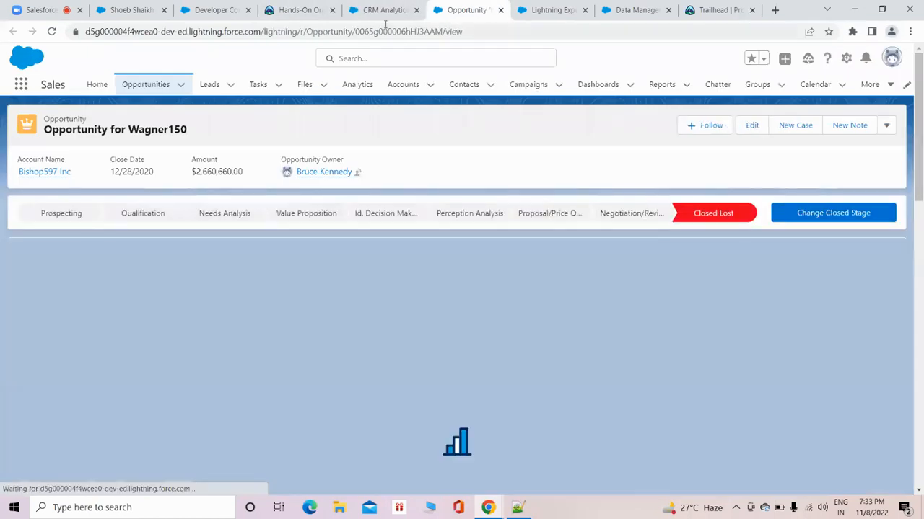
{"action": "left_click", "coordinate": [384, 10]}
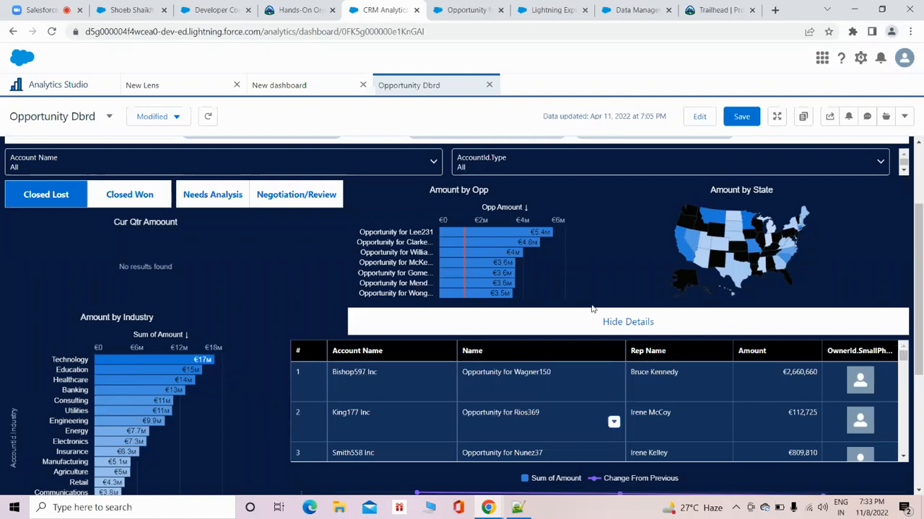
{"action": "left_click", "coordinate": [614, 422]}
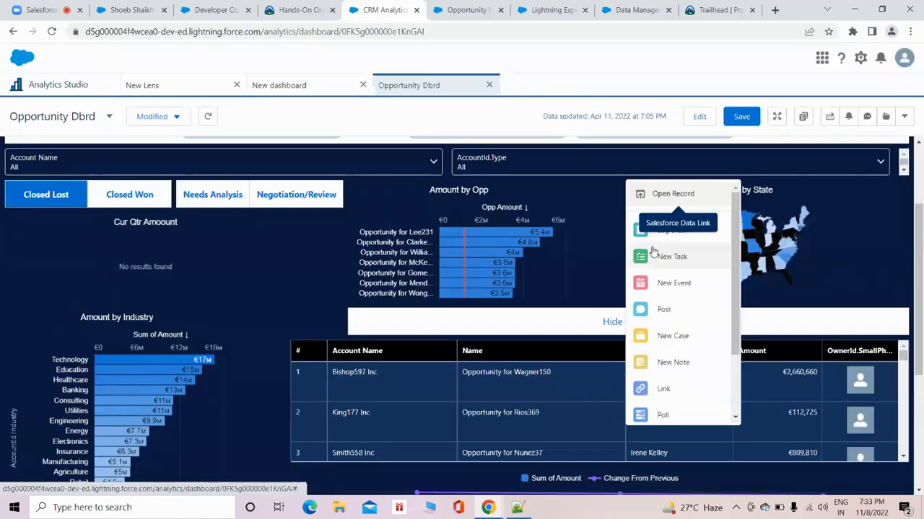
{"action": "left_click", "coordinate": [663, 193]}
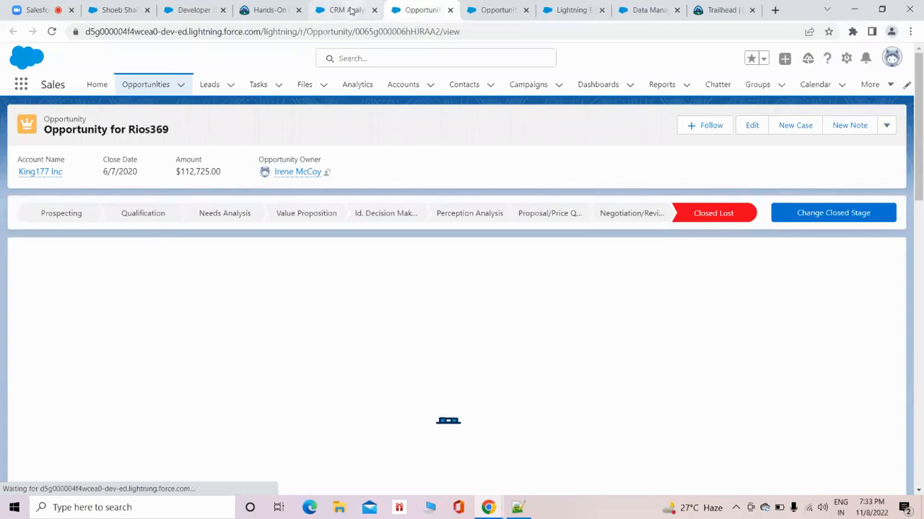
{"action": "left_click", "coordinate": [351, 10]}
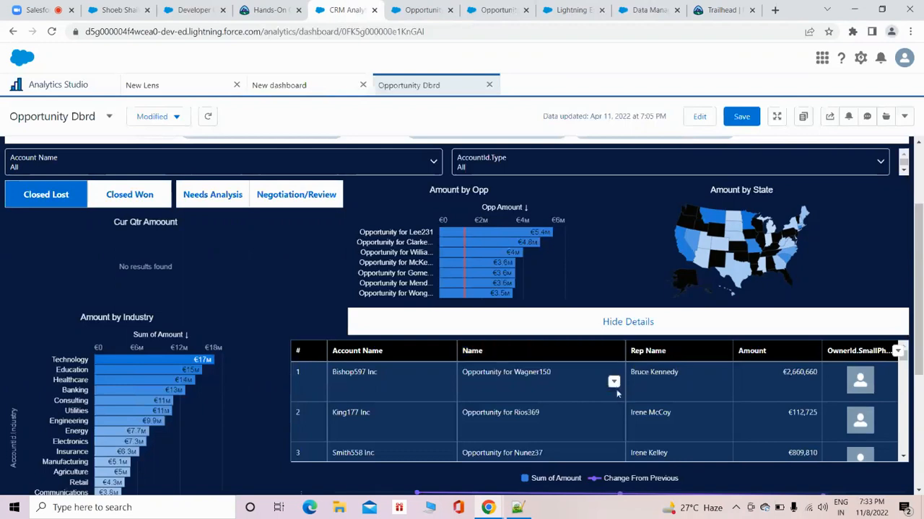
Check the record actions available for the first opportunity and look through further rows of the details table.
{"action": "left_click", "coordinate": [613, 383]}
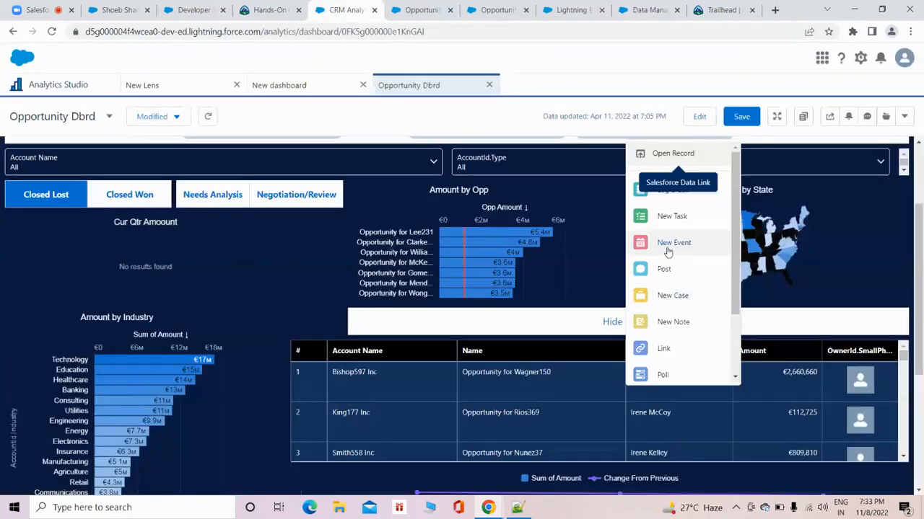
{"action": "scroll", "coordinate": [559, 409], "scroll_direction": "down", "scroll_amount": 5}
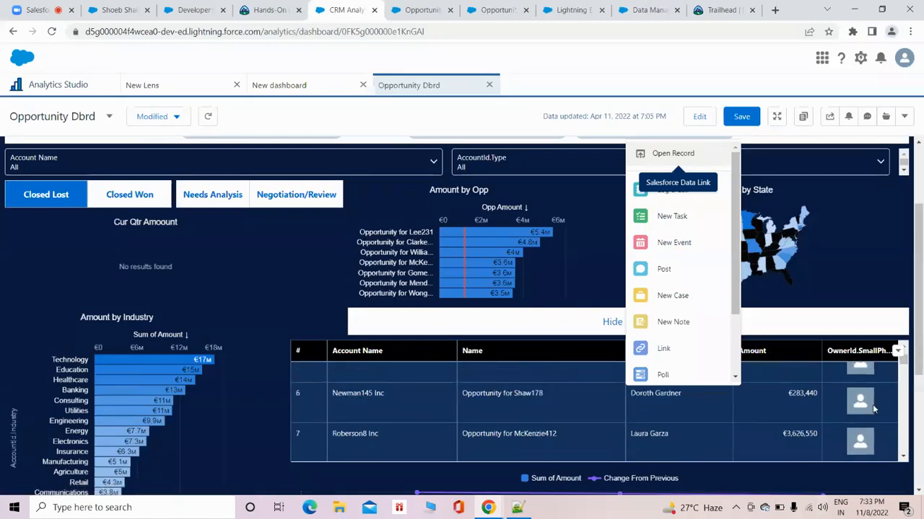
{"action": "scroll", "coordinate": [918, 365], "scroll_direction": "down", "scroll_amount": 3}
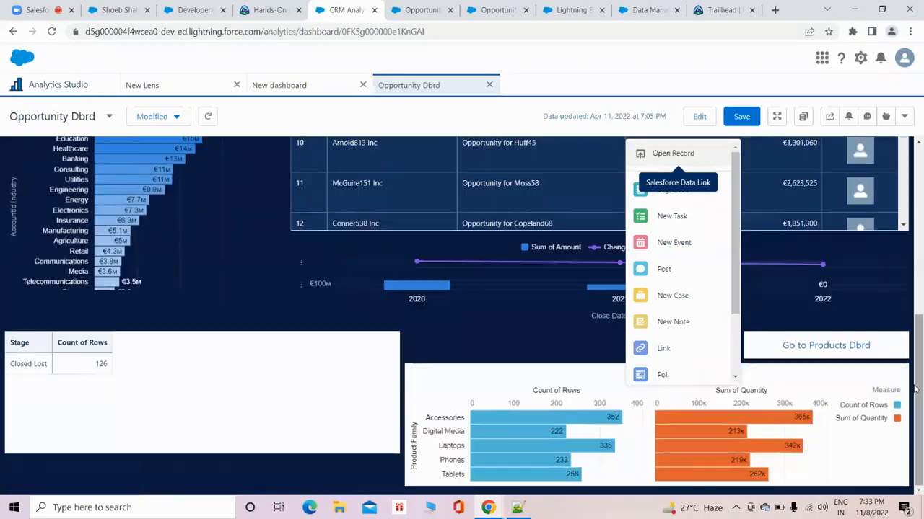
{"action": "left_click", "coordinate": [588, 349]}
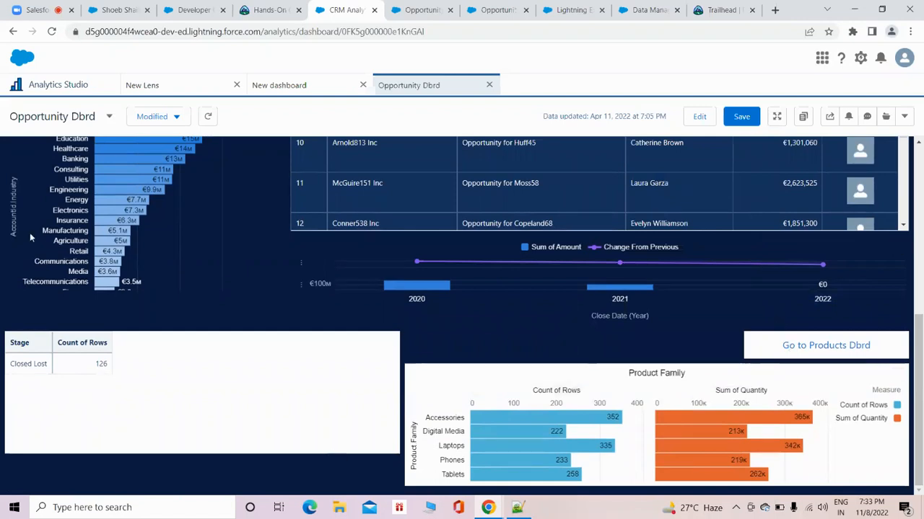
Review the filtered charts of Opportunity Dbrd, from the Product Family chart up to the summary figures.
{"action": "scroll", "coordinate": [888, 350], "scroll_direction": "up", "scroll_amount": 3}
{"action": "scroll", "coordinate": [890, 354], "scroll_direction": "down", "scroll_amount": 6}
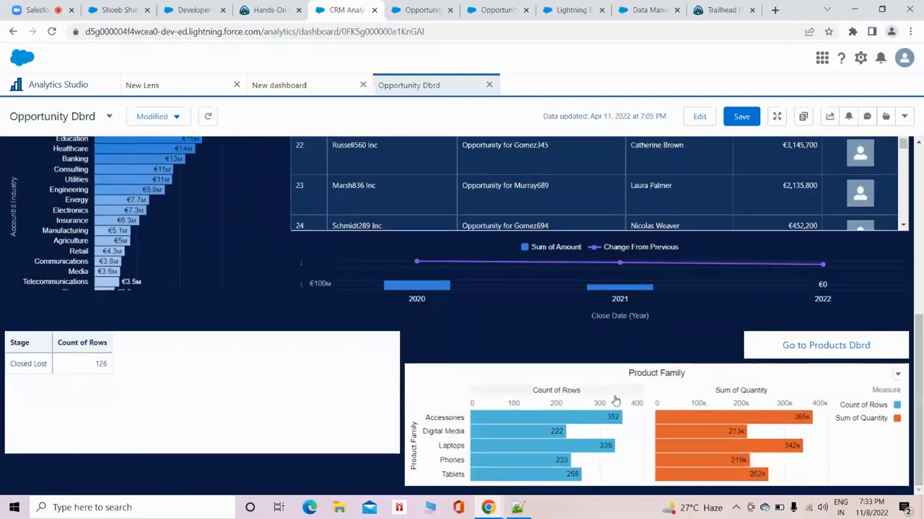
{"action": "scroll", "coordinate": [613, 394], "scroll_direction": "up", "scroll_amount": 6}
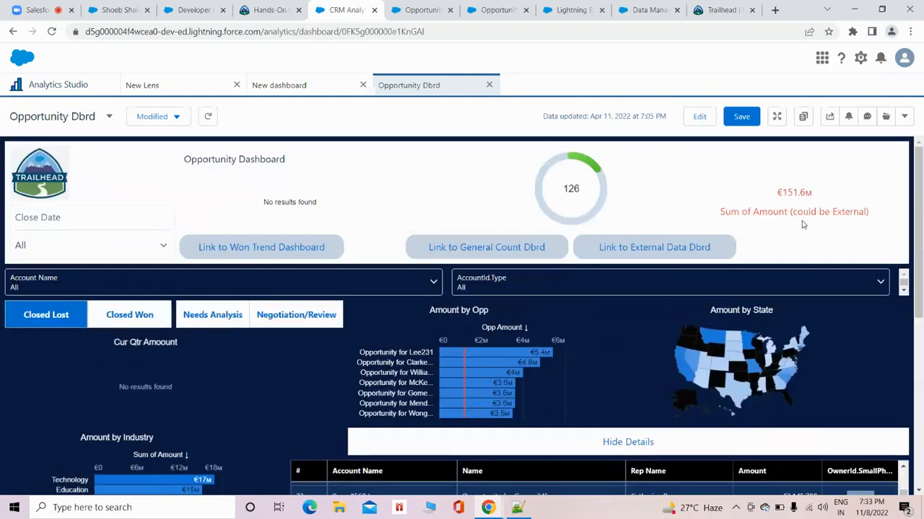
{"action": "scroll", "coordinate": [848, 294], "scroll_direction": "down", "scroll_amount": 2}
{"action": "scroll", "coordinate": [853, 293], "scroll_direction": "down", "scroll_amount": 3}
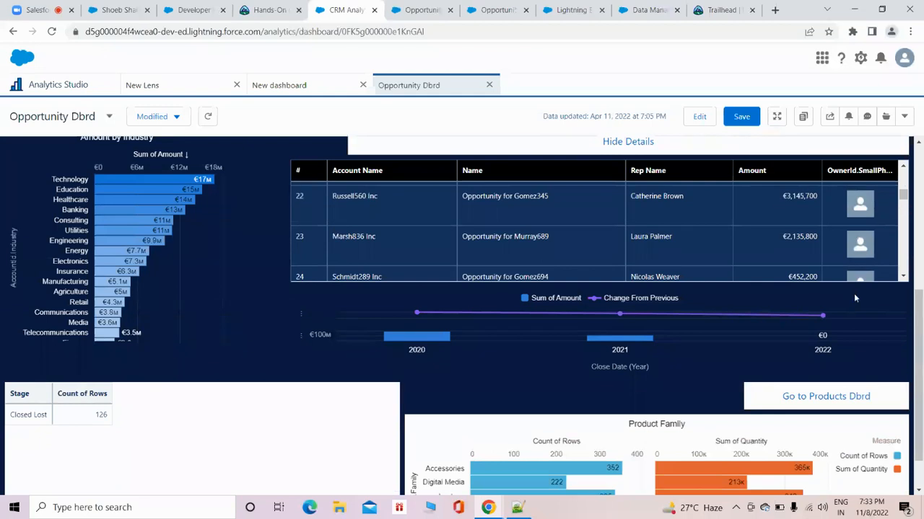
{"action": "scroll", "coordinate": [854, 293], "scroll_direction": "up", "scroll_amount": 5}
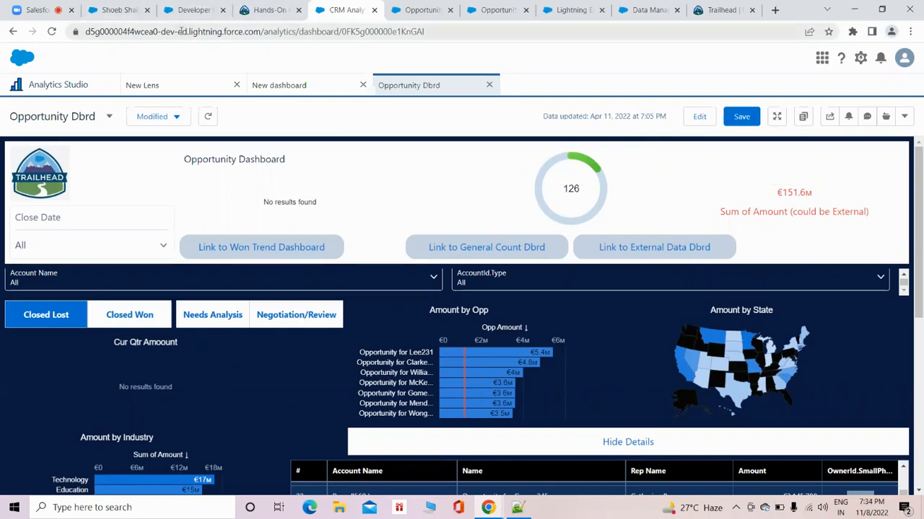
{"action": "left_click", "coordinate": [41, 16]}
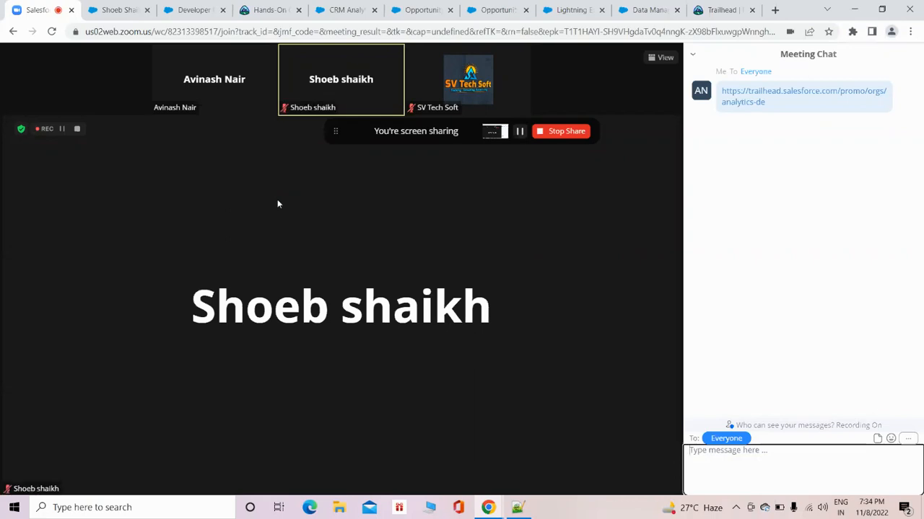
{"action": "left_click", "coordinate": [350, 9]}
{"action": "left_click", "coordinate": [409, 9]}
{"action": "left_click", "coordinate": [355, 11]}
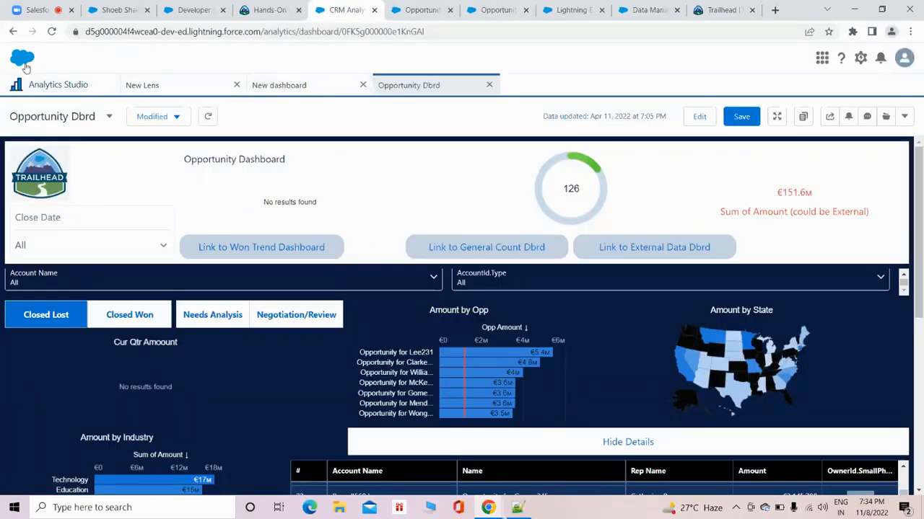
Return to the DemoLead lens and show its query in query mode, checking the option to switch to SQL.
{"action": "left_click", "coordinate": [61, 88]}
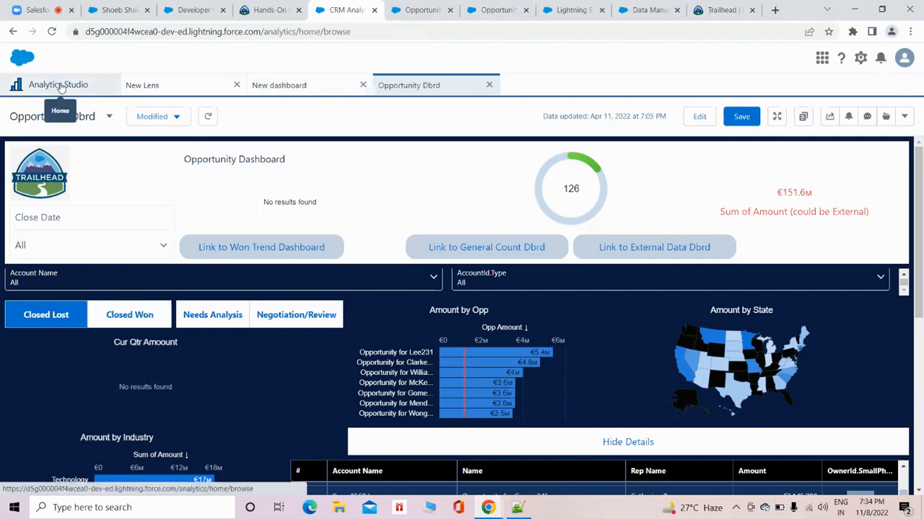
{"action": "scroll", "coordinate": [298, 295], "scroll_direction": "down", "scroll_amount": 2}
{"action": "scroll", "coordinate": [299, 295], "scroll_direction": "down", "scroll_amount": 3}
{"action": "left_click", "coordinate": [192, 90]}
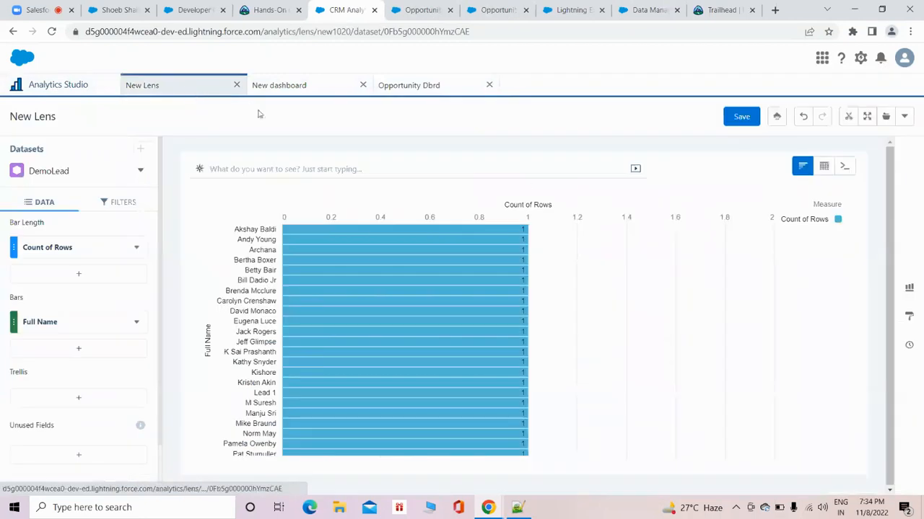
{"action": "left_click", "coordinate": [844, 166]}
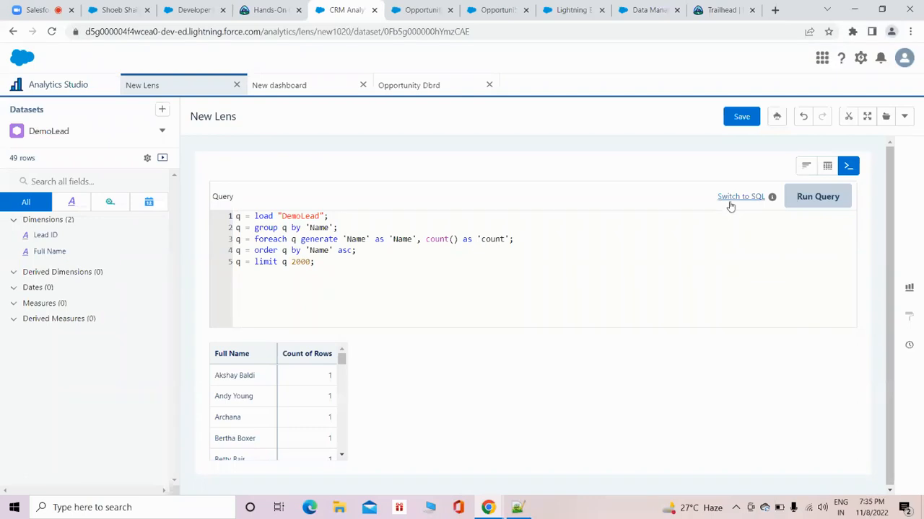
{"action": "mouse_move", "coordinate": [771, 199]}
Examine the JSON definition of Opportunity Dbrd, leave it without applying changes, and return to the DemoLead lens.
{"action": "left_click", "coordinate": [427, 85]}
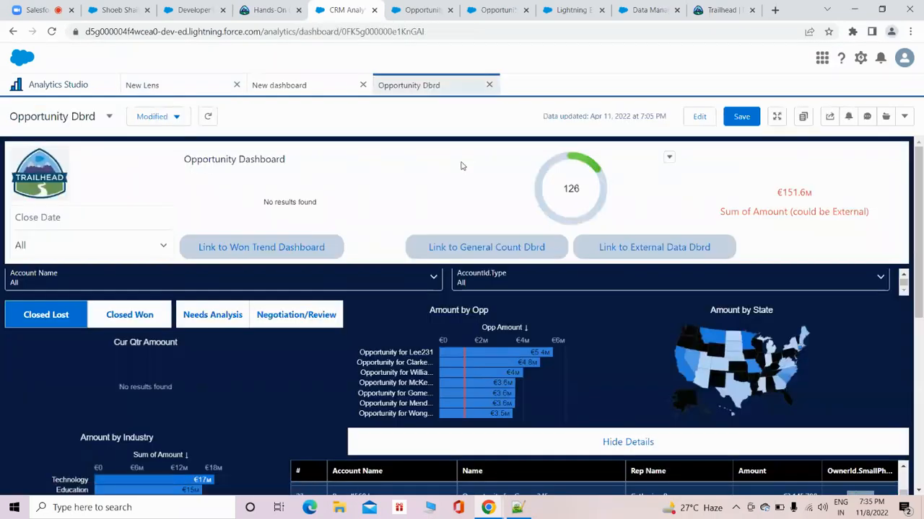
{"action": "key", "text": "ctrl+e"}
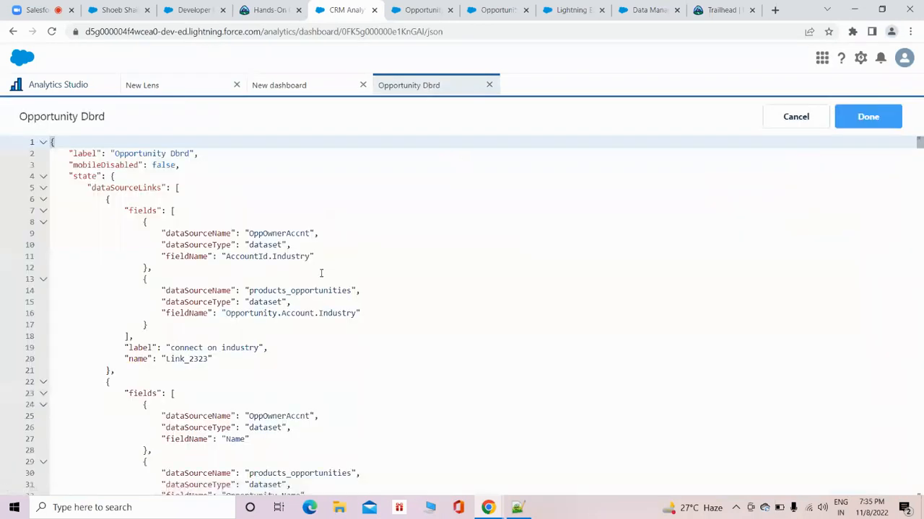
{"action": "scroll", "coordinate": [391, 265], "scroll_direction": "down", "scroll_amount": 13}
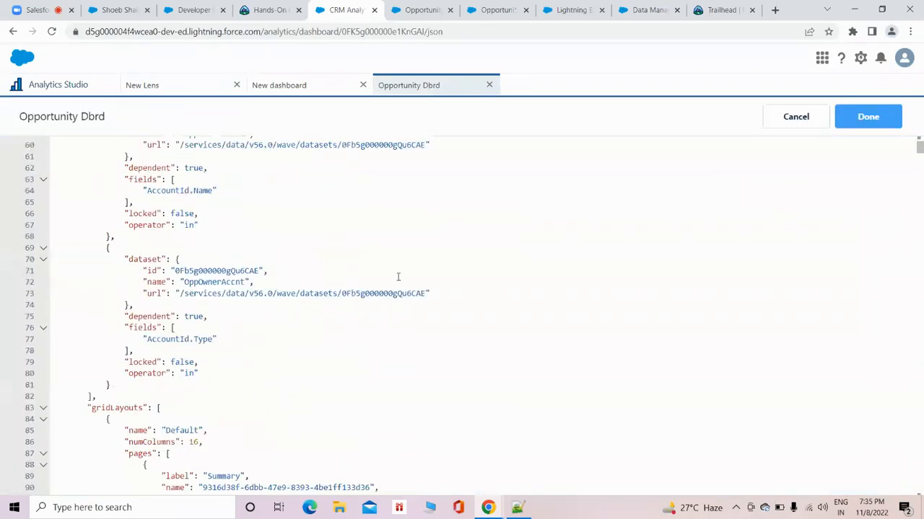
{"action": "scroll", "coordinate": [398, 276], "scroll_direction": "down", "scroll_amount": 10}
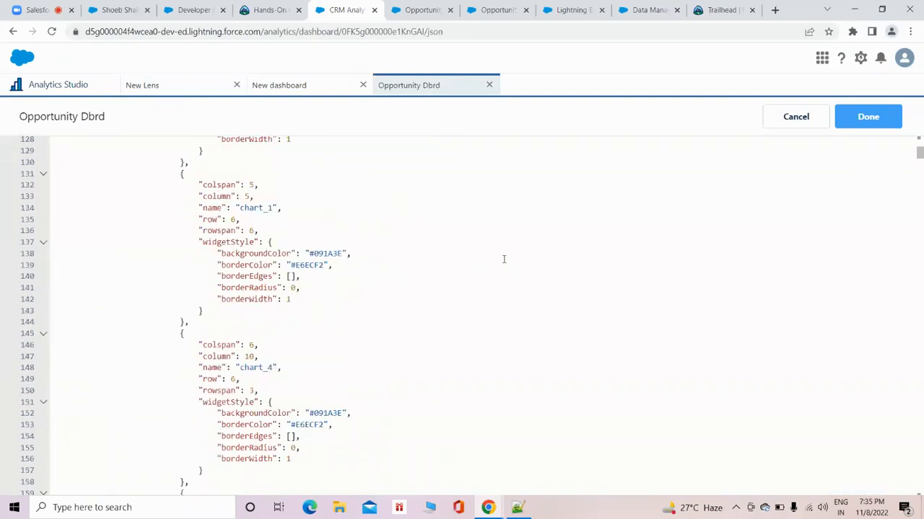
{"action": "scroll", "coordinate": [499, 260], "scroll_direction": "down", "scroll_amount": 4}
{"action": "scroll", "coordinate": [920, 161], "scroll_direction": "down", "scroll_amount": 5}
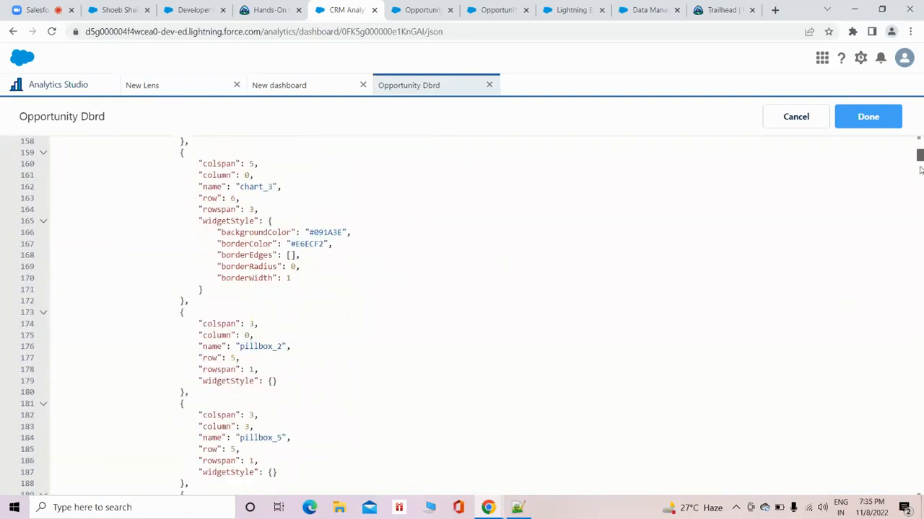
{"action": "left_click_drag", "start_coordinate": [920, 160], "coordinate": [919, 139]}
{"action": "left_click", "coordinate": [800, 122]}
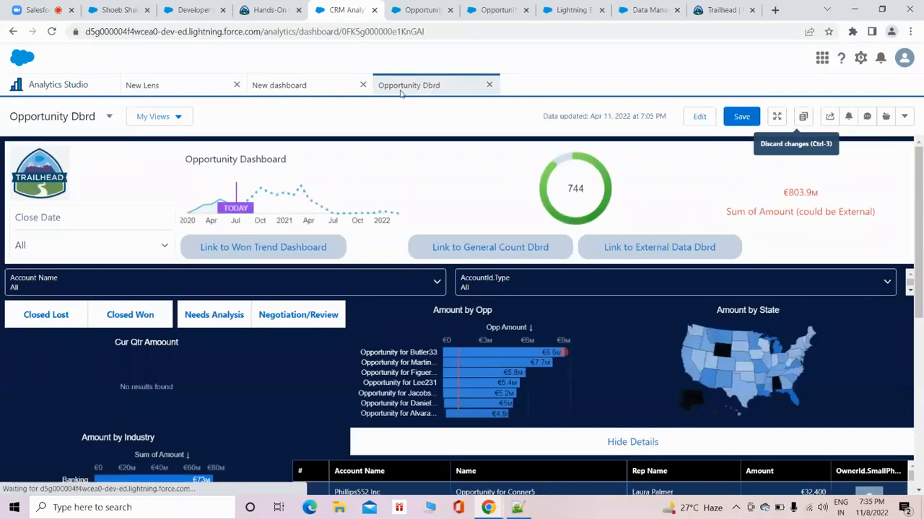
{"action": "left_click", "coordinate": [195, 92]}
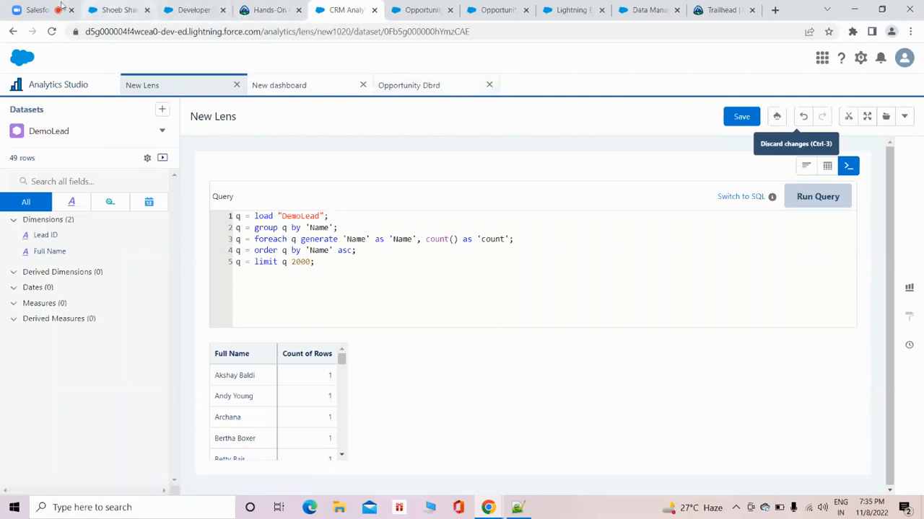
Switch to the Connect page of Data Manager and collapse the SFDC_LOCAL connection to view the other connections.
{"action": "left_click", "coordinate": [30, 9]}
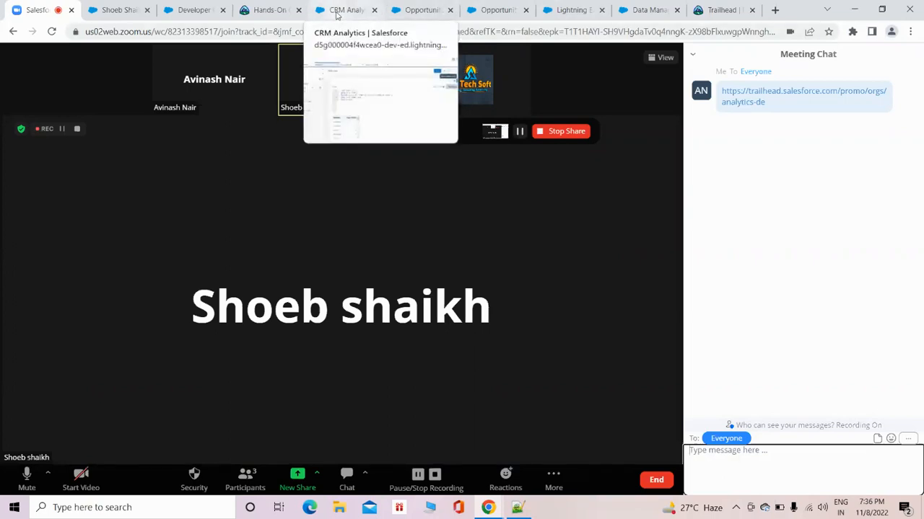
{"action": "left_click", "coordinate": [498, 10]}
{"action": "left_click", "coordinate": [568, 9]}
{"action": "left_click", "coordinate": [646, 9]}
{"action": "left_click", "coordinate": [563, 10]}
{"action": "left_click", "coordinate": [638, 10]}
{"action": "left_click", "coordinate": [52, 86]}
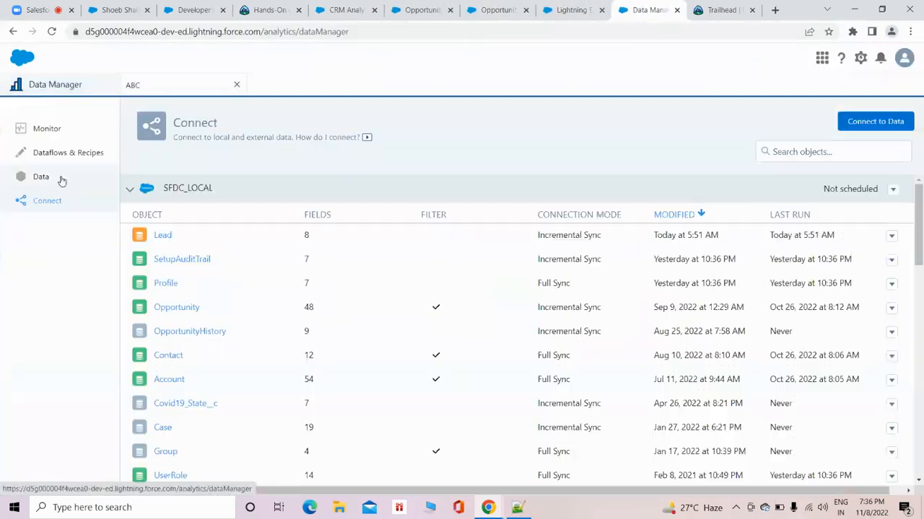
{"action": "left_click", "coordinate": [131, 189]}
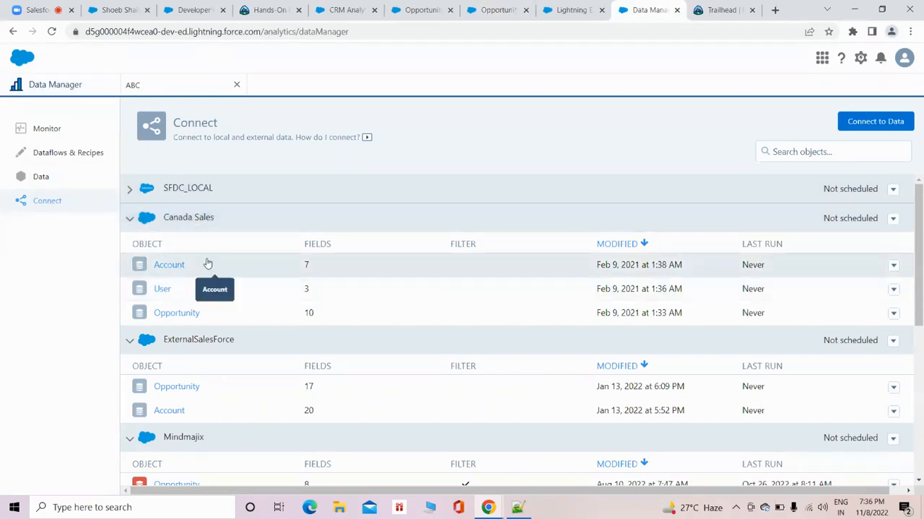
Review the setup fields for a new Salesforce Marketing Cloud Contacts Connector connection and close the form without saving.
{"action": "left_click", "coordinate": [839, 121]}
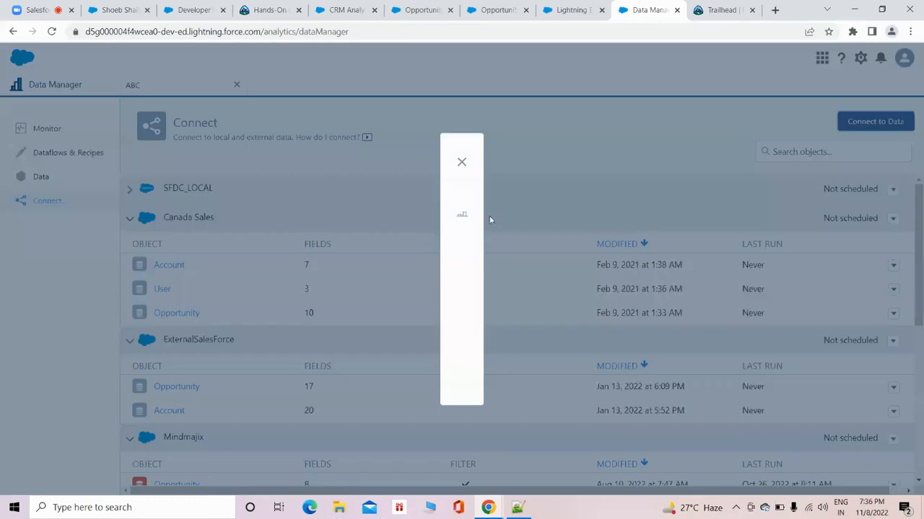
{"action": "left_click", "coordinate": [361, 253]}
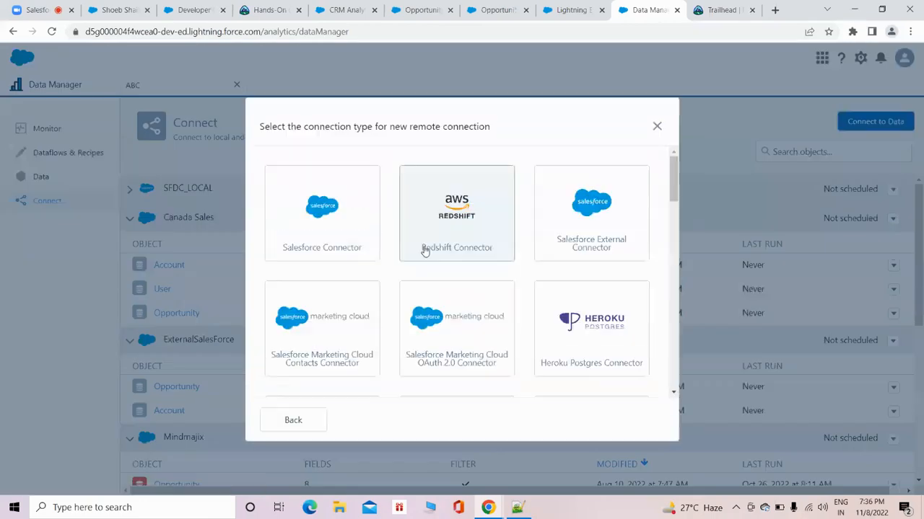
{"action": "scroll", "coordinate": [429, 281], "scroll_direction": "down", "scroll_amount": 1}
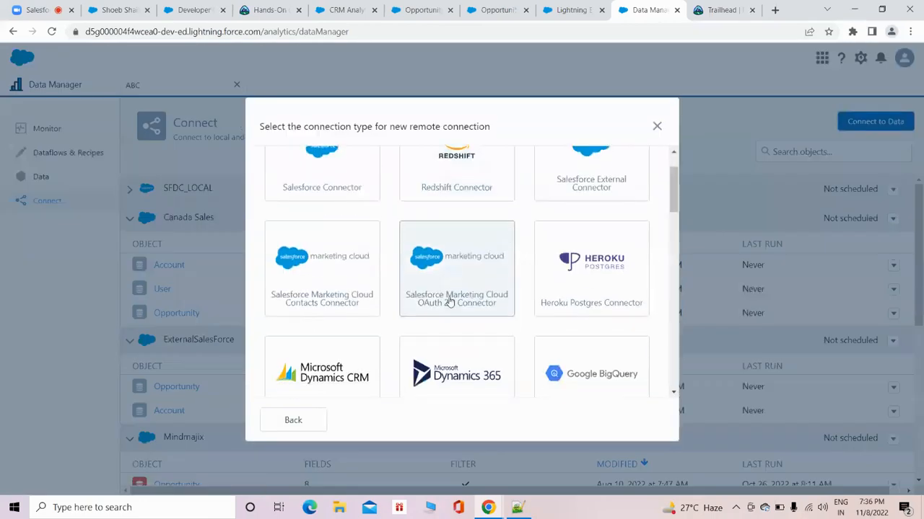
{"action": "left_click", "coordinate": [334, 288]}
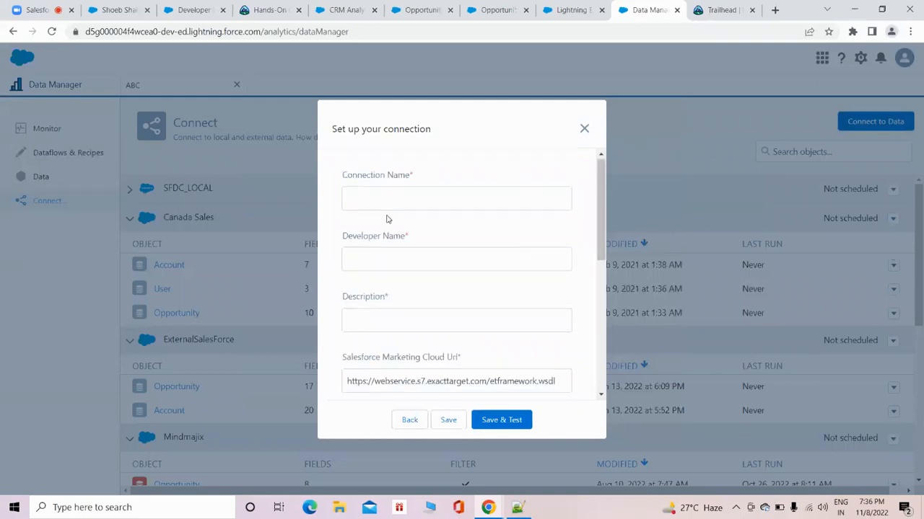
{"action": "scroll", "coordinate": [386, 219], "scroll_direction": "down", "scroll_amount": 5}
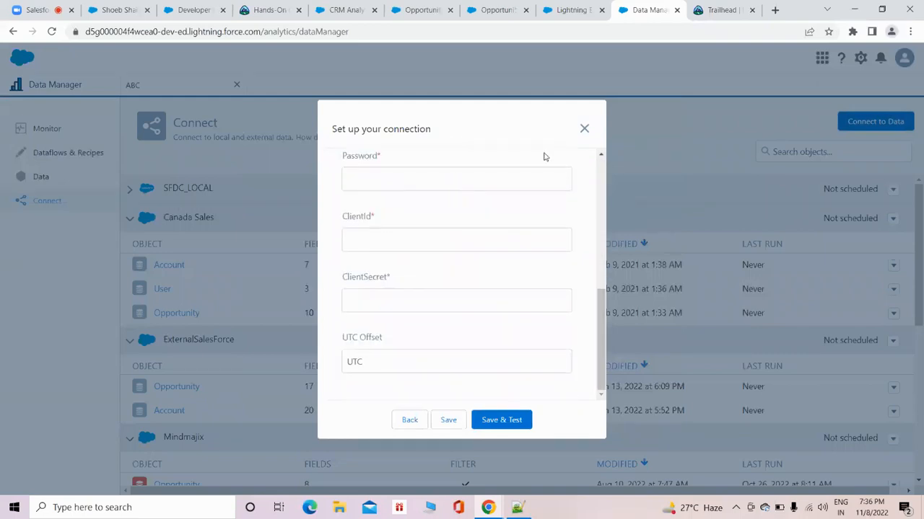
{"action": "left_click", "coordinate": [583, 129]}
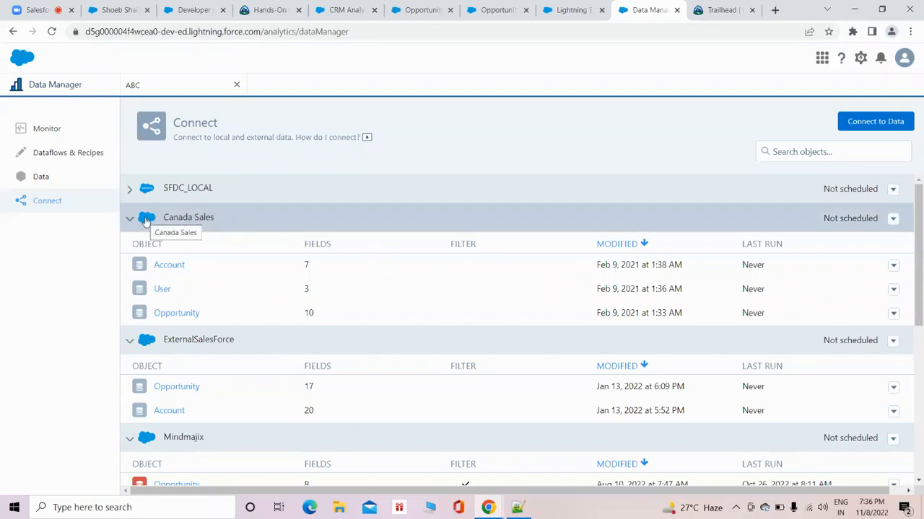
Start a new data connection, browse the available remote connector types, and close the selection without choosing one.
{"action": "left_click", "coordinate": [866, 122]}
{"action": "scroll", "coordinate": [510, 270], "scroll_direction": "down", "scroll_amount": 3}
{"action": "scroll", "coordinate": [366, 237], "scroll_direction": "up", "scroll_amount": 3}
{"action": "left_click", "coordinate": [322, 257]}
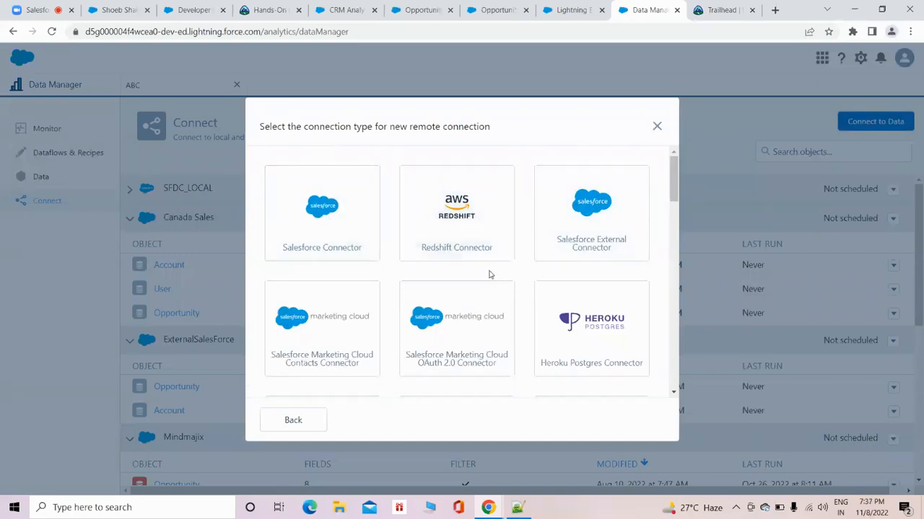
{"action": "left_click", "coordinate": [657, 127]}
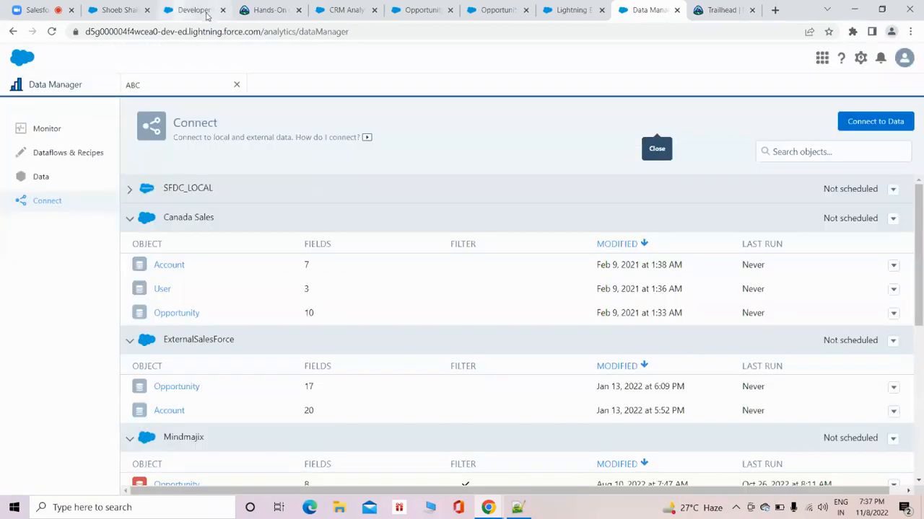
Check the Zoom meeting, return to Data Manager, and try to open the Account object of the Canada Sales connection.
{"action": "left_click", "coordinate": [32, 9]}
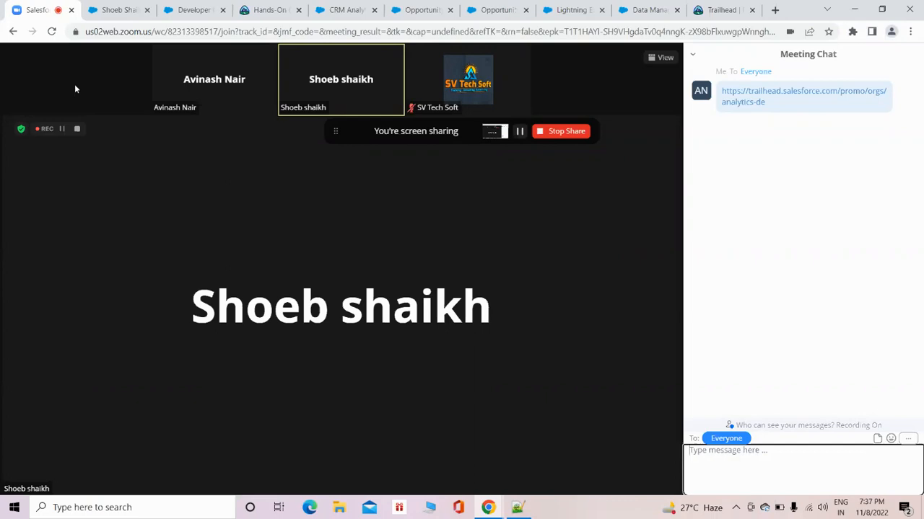
{"action": "left_click", "coordinate": [648, 9]}
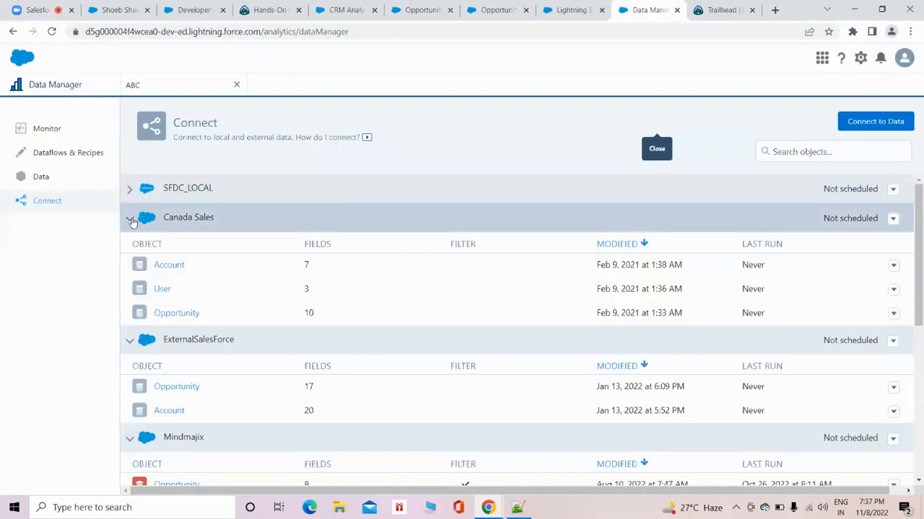
{"action": "left_click", "coordinate": [177, 266]}
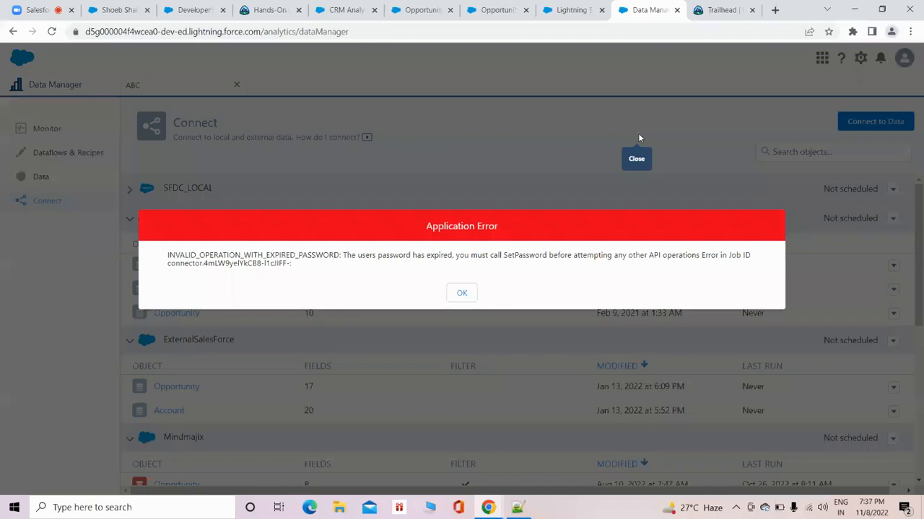
{"action": "left_click", "coordinate": [469, 293]}
Preview the source data of the heroku_database account object and check its data sync filter without entering one.
{"action": "scroll", "coordinate": [291, 320], "scroll_direction": "down", "scroll_amount": 3}
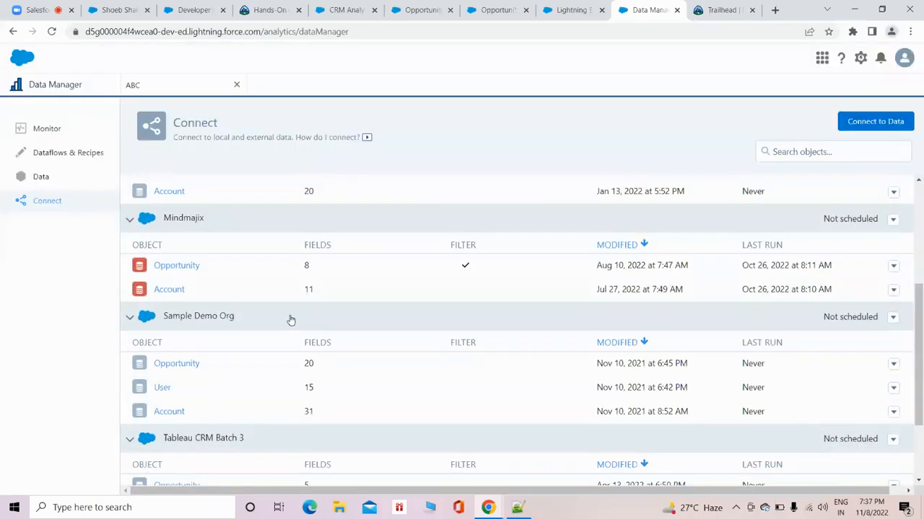
{"action": "scroll", "coordinate": [289, 322], "scroll_direction": "down", "scroll_amount": 2}
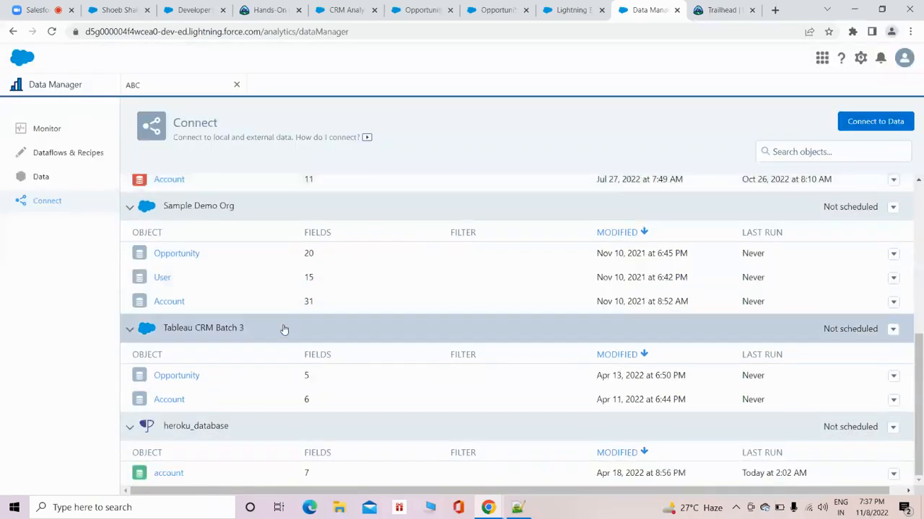
{"action": "left_click", "coordinate": [170, 473]}
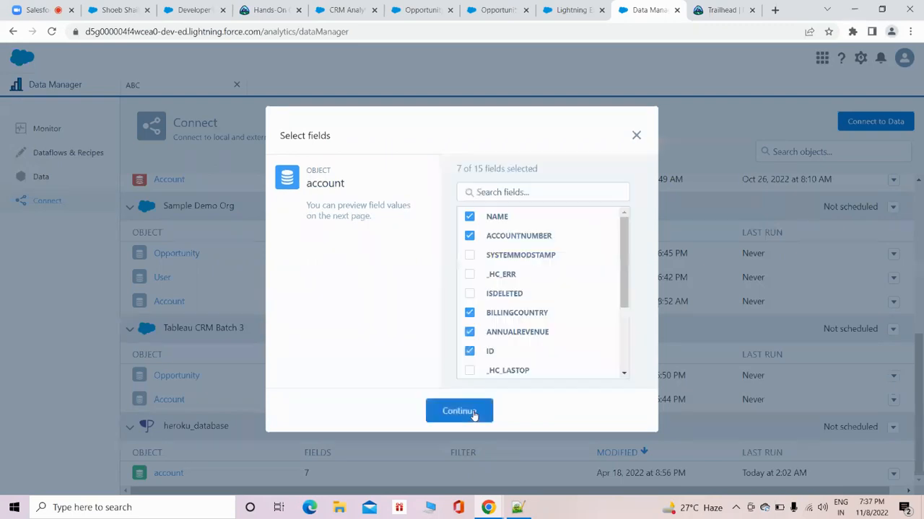
{"action": "left_click", "coordinate": [473, 412]}
{"action": "left_click", "coordinate": [770, 126]}
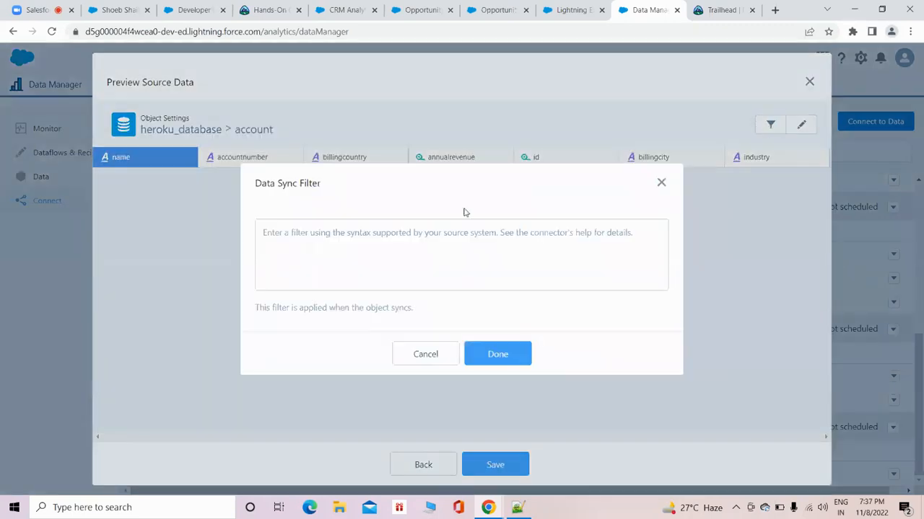
{"action": "left_click", "coordinate": [314, 239]}
{"action": "left_click", "coordinate": [661, 183]}
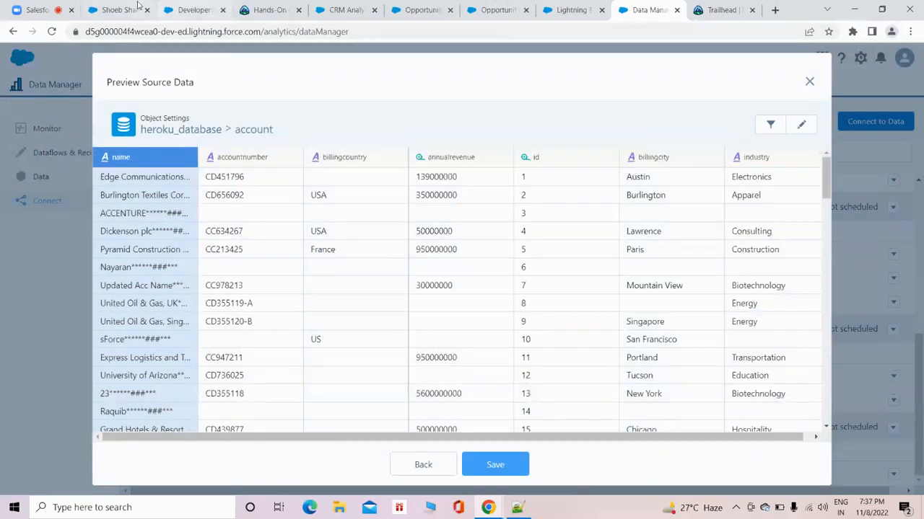
{"action": "left_click", "coordinate": [99, 9]}
{"action": "left_click", "coordinate": [47, 6]}
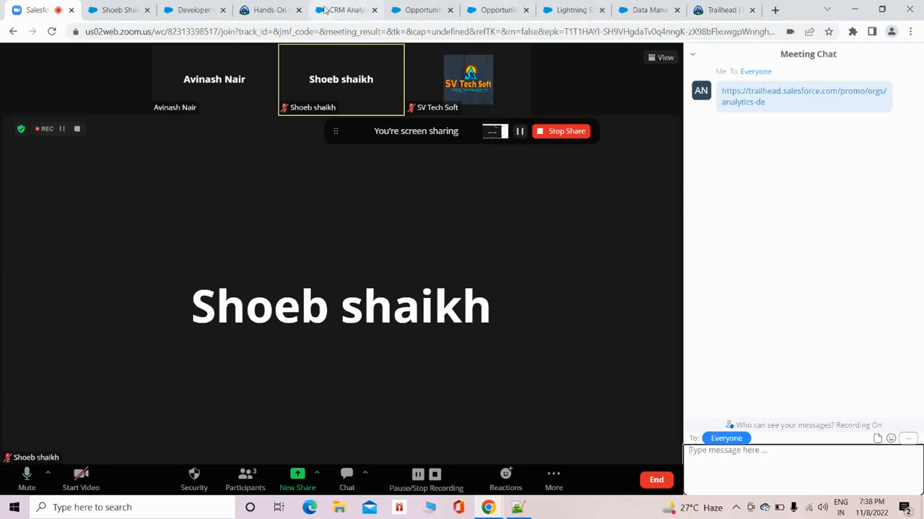
{"action": "left_click", "coordinate": [339, 12]}
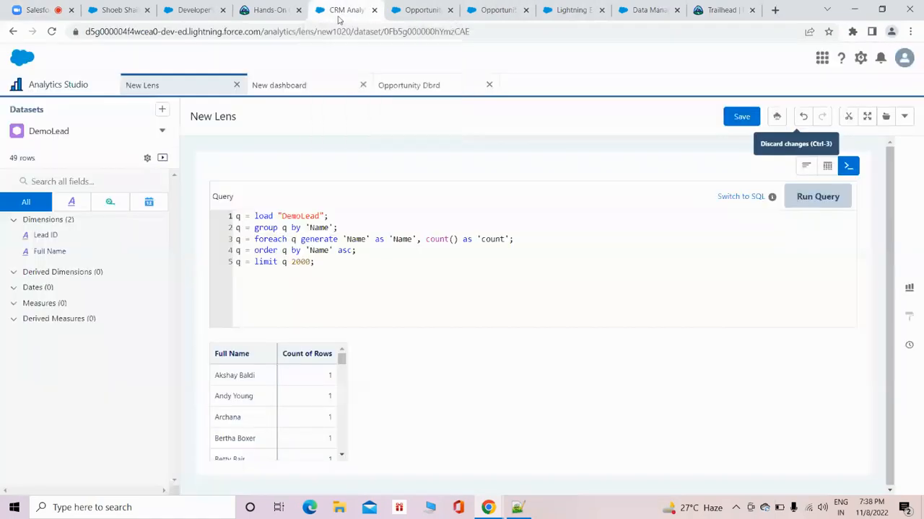
{"action": "left_click", "coordinate": [195, 11]}
{"action": "left_click", "coordinate": [124, 10]}
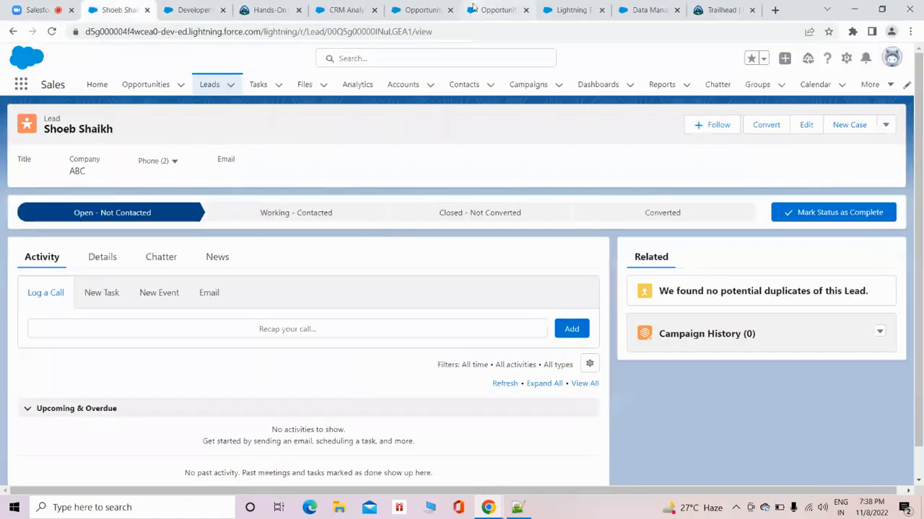
Return to Analytics Studio, open the Learning Center, and review its learning journeys, including the Adding Intelligence description.
{"action": "left_click", "coordinate": [343, 10]}
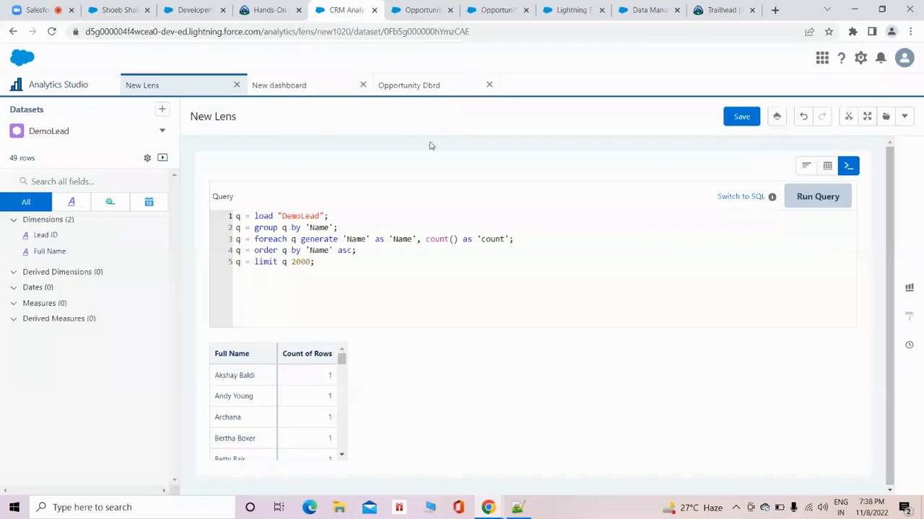
{"action": "left_click", "coordinate": [33, 88]}
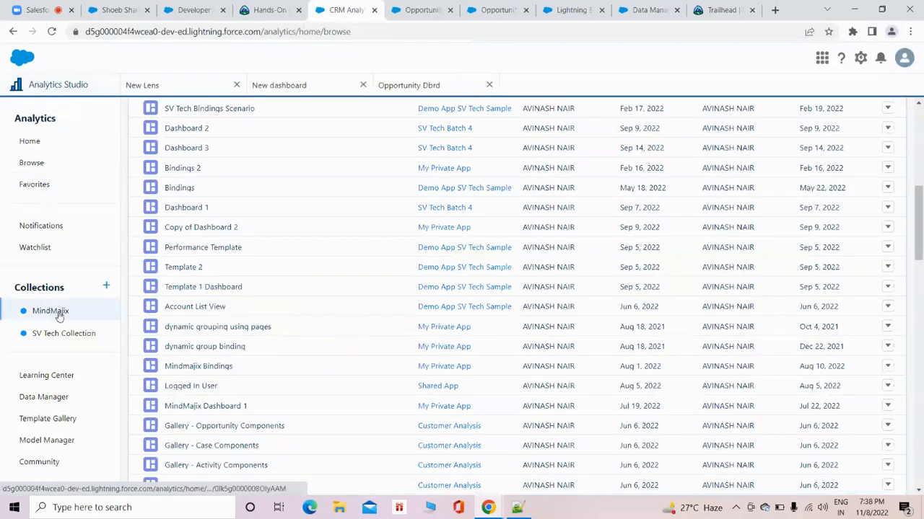
{"action": "left_click", "coordinate": [70, 381]}
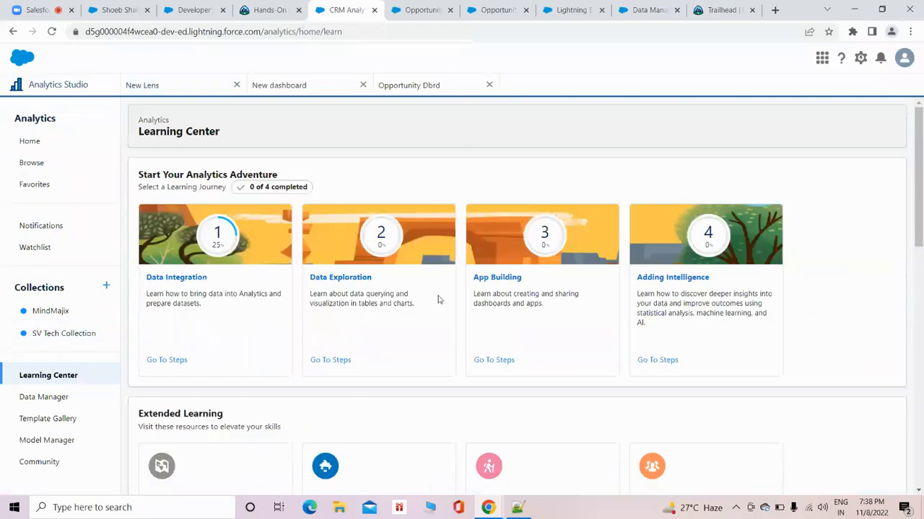
{"action": "scroll", "coordinate": [344, 250], "scroll_direction": "down", "scroll_amount": 1}
{"action": "scroll", "coordinate": [344, 251], "scroll_direction": "up", "scroll_amount": 1}
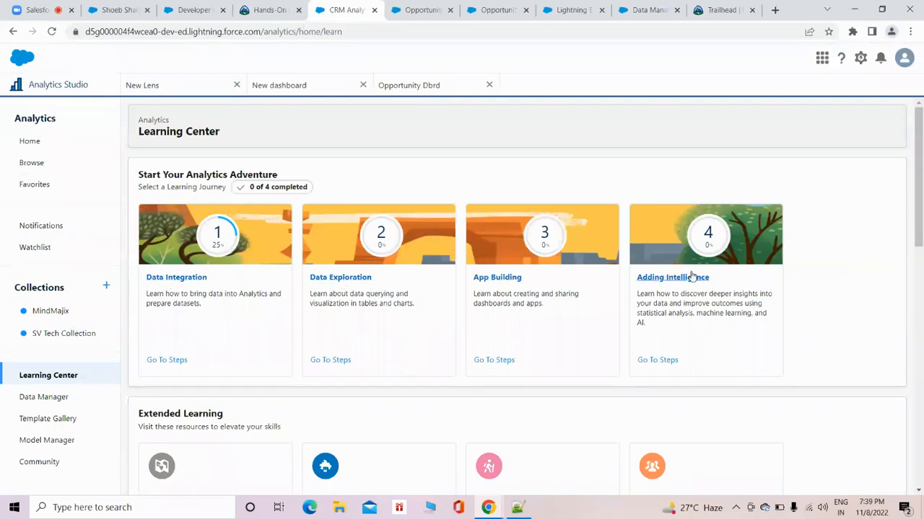
{"action": "scroll", "coordinate": [610, 254], "scroll_direction": "down", "scroll_amount": 2}
{"action": "left_click_drag", "start_coordinate": [669, 183], "coordinate": [704, 207]}
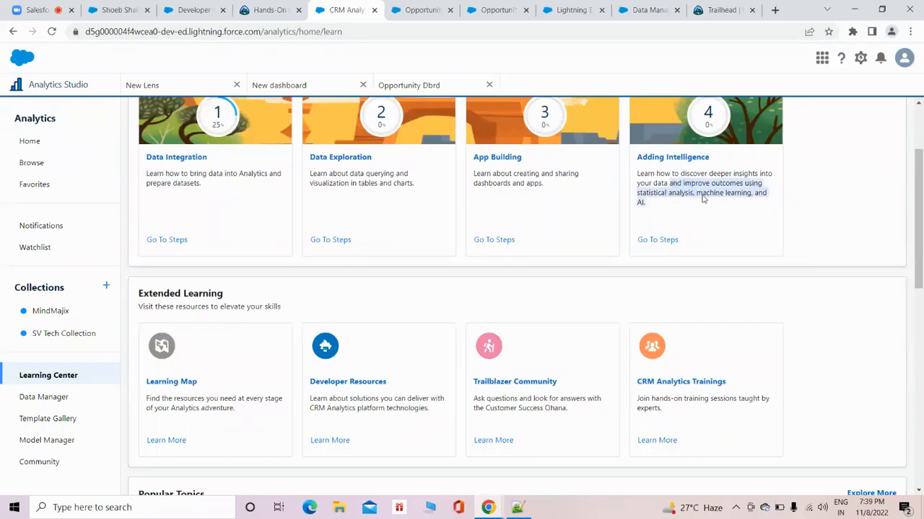
Review the Learning Center's Extended Learning resources, Popular Topics, and What's New in Winter '23 sections.
{"action": "scroll", "coordinate": [195, 267], "scroll_direction": "down", "scroll_amount": 1}
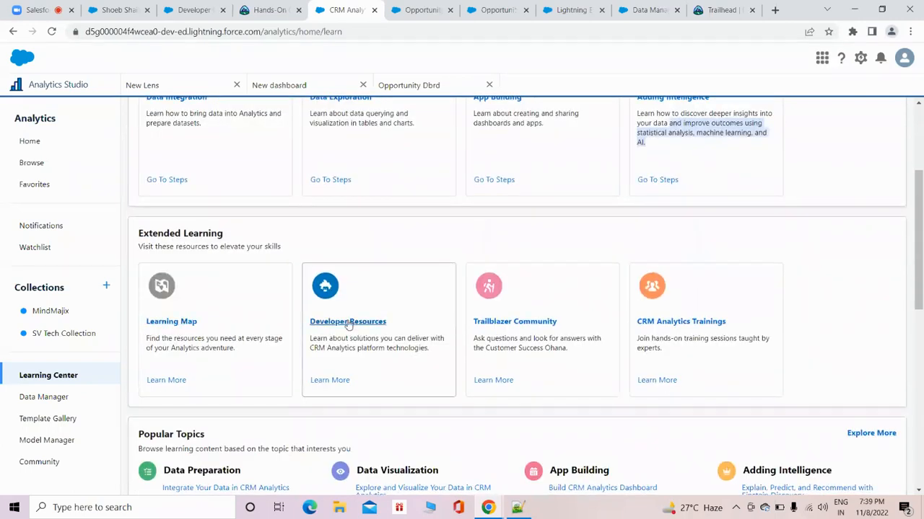
{"action": "scroll", "coordinate": [452, 264], "scroll_direction": "down", "scroll_amount": 2}
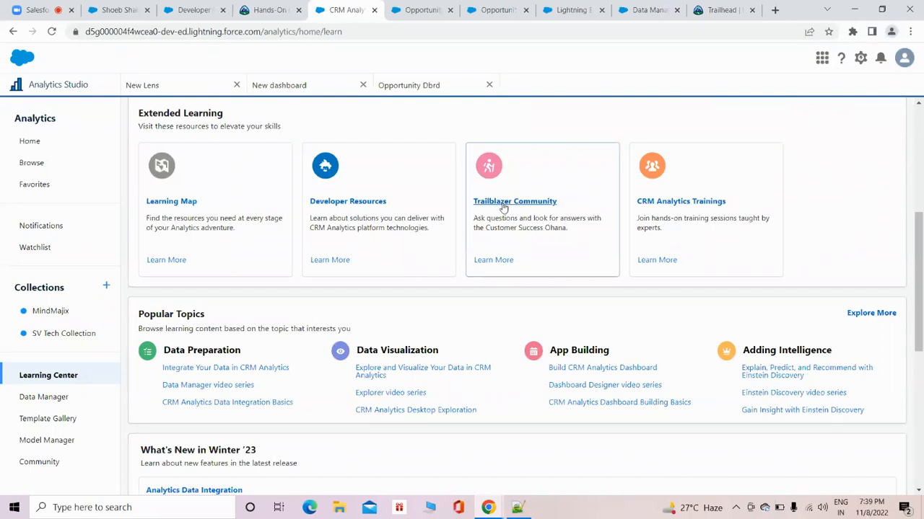
{"action": "scroll", "coordinate": [503, 208], "scroll_direction": "down", "scroll_amount": 2}
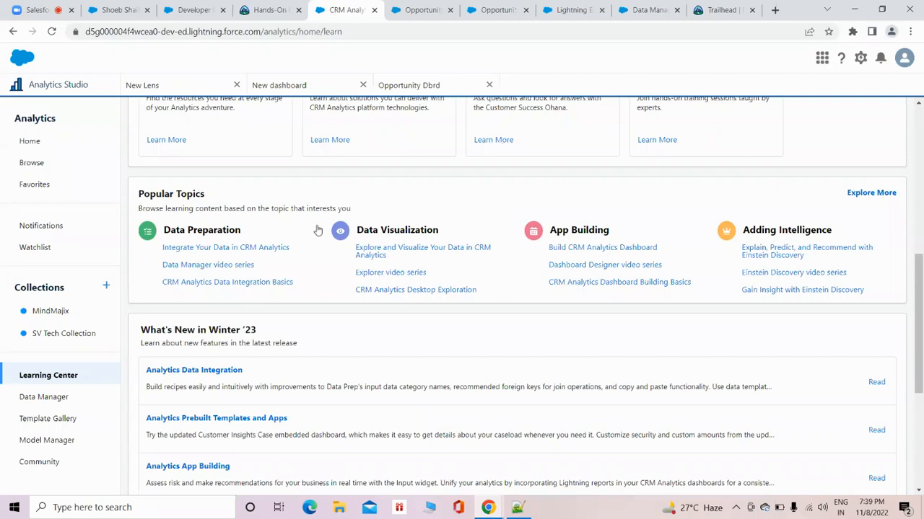
{"action": "scroll", "coordinate": [531, 278], "scroll_direction": "down", "scroll_amount": 3}
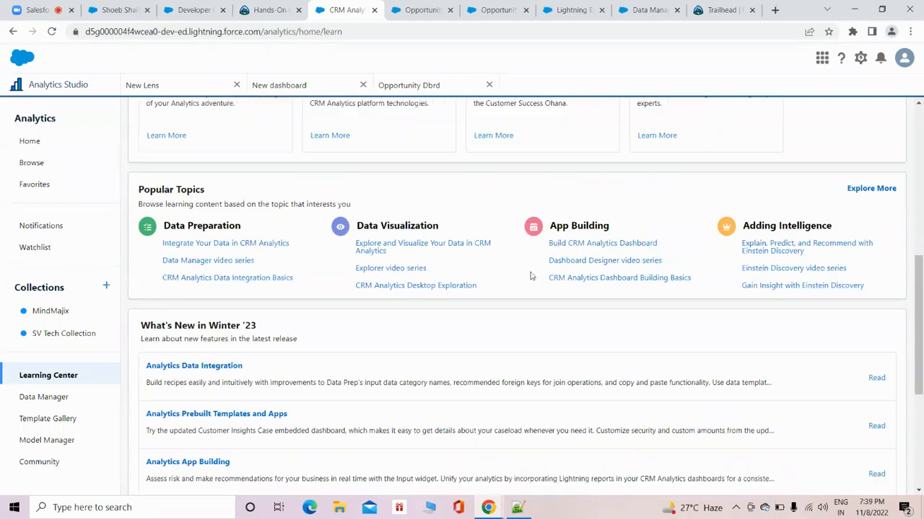
{"action": "scroll", "coordinate": [530, 275], "scroll_direction": "up", "scroll_amount": 1}
{"action": "scroll", "coordinate": [530, 275], "scroll_direction": "up", "scroll_amount": 2}
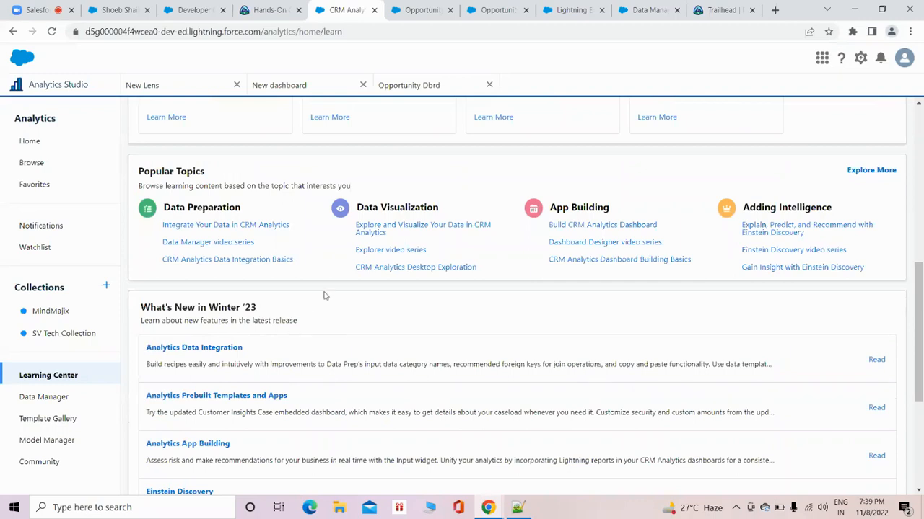
{"action": "scroll", "coordinate": [323, 293], "scroll_direction": "down", "scroll_amount": 1}
{"action": "scroll", "coordinate": [323, 290], "scroll_direction": "down", "scroll_amount": 2}
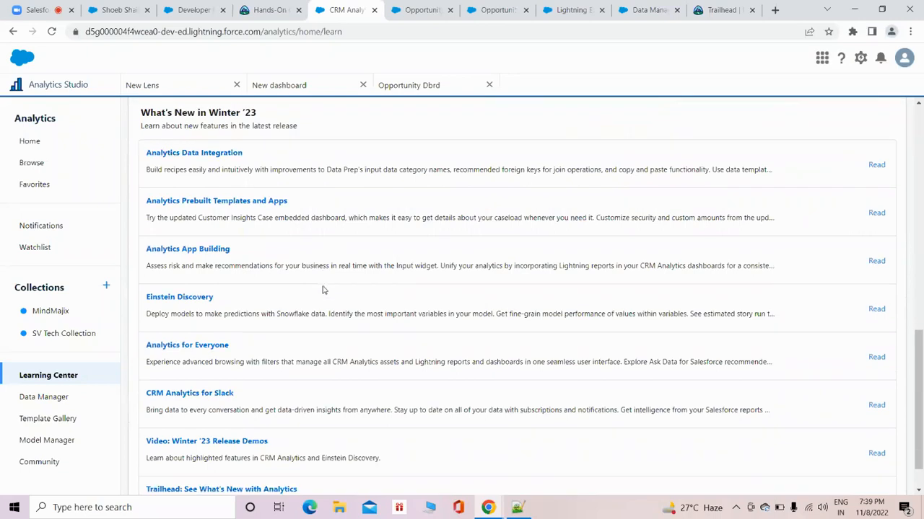
{"action": "scroll", "coordinate": [323, 290], "scroll_direction": "up", "scroll_amount": 8}
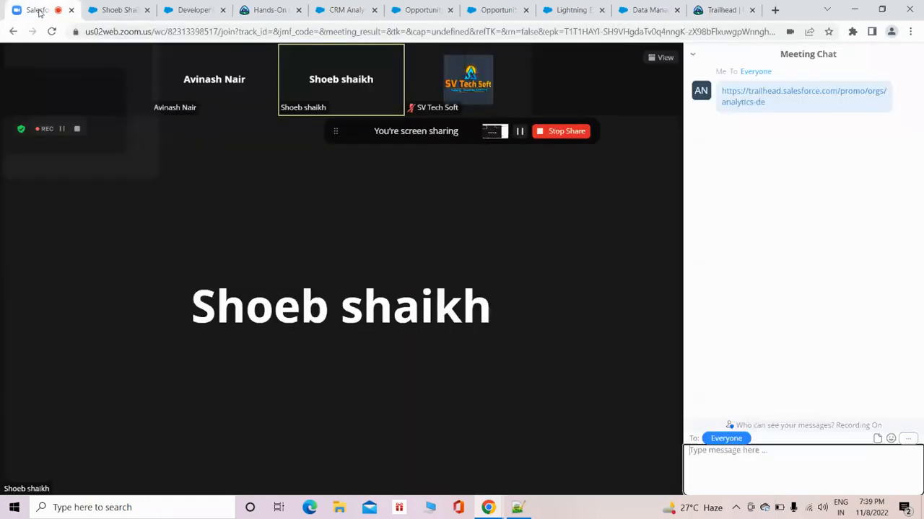
Switch to the Zoom meeting, mute the microphone, and stop sharing the screen.
{"action": "left_click", "coordinate": [40, 13]}
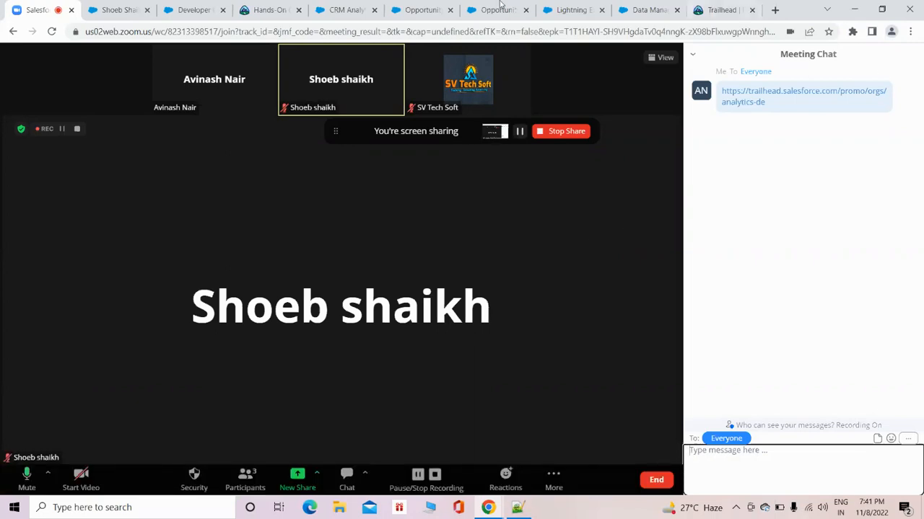
{"action": "left_click", "coordinate": [27, 476]}
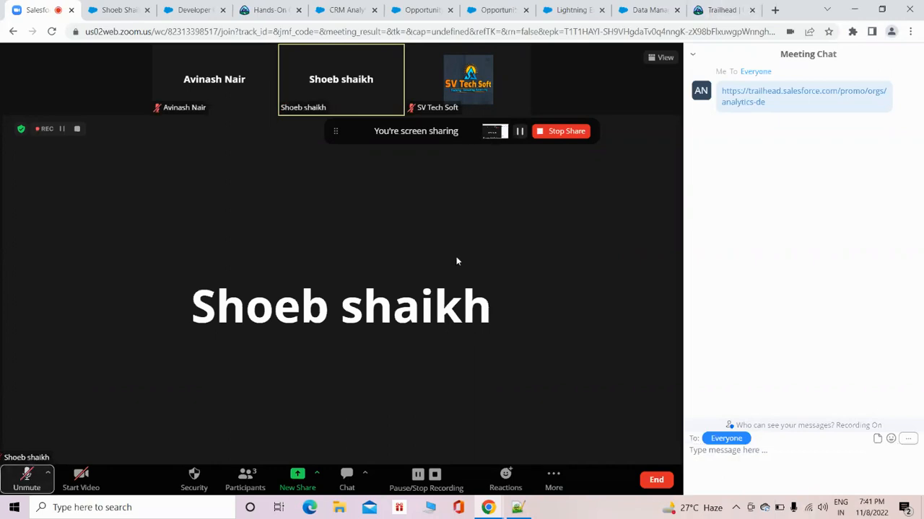
{"action": "left_click", "coordinate": [560, 132]}
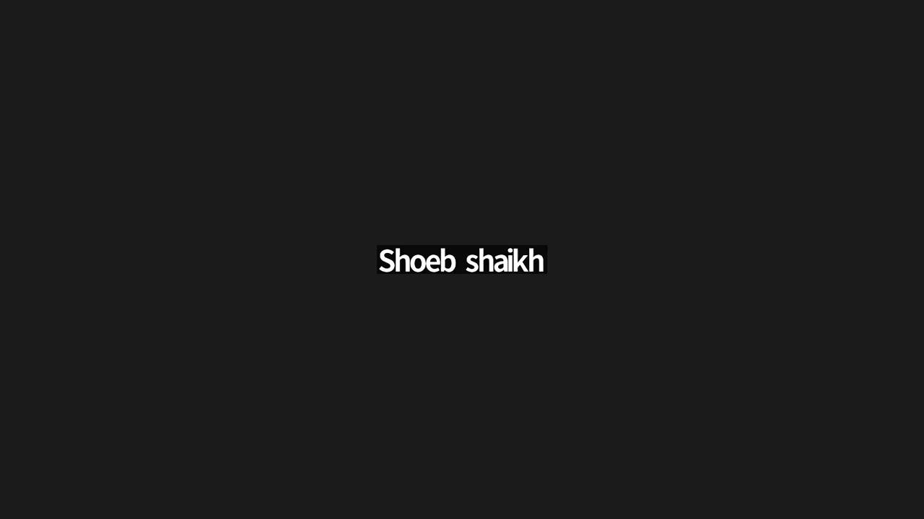